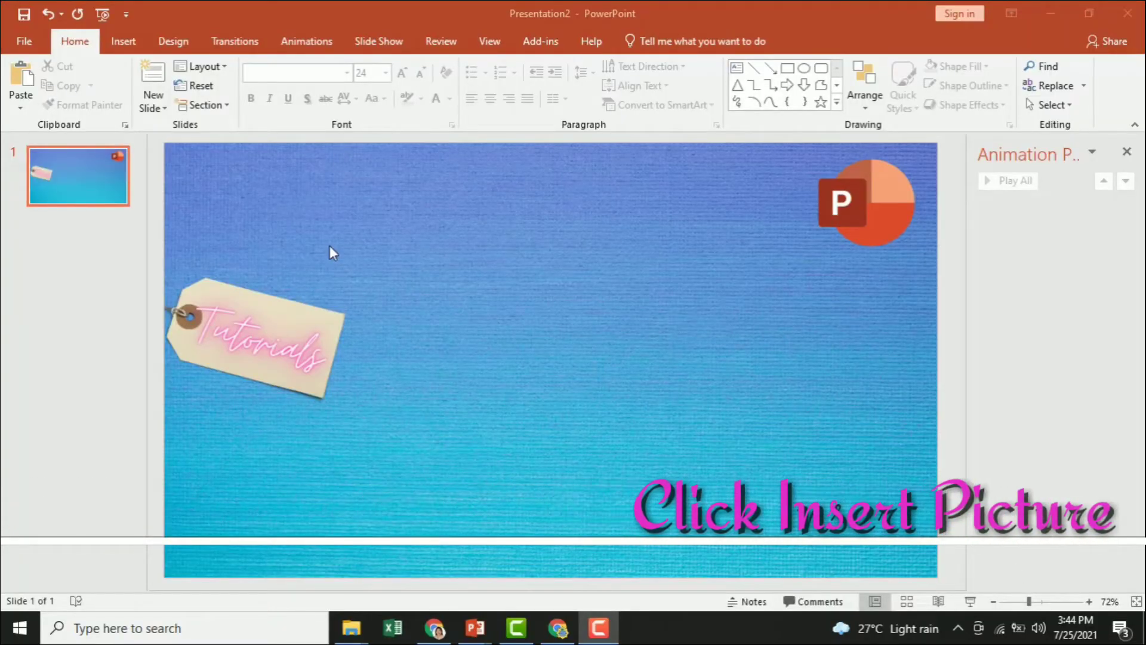
- Insert the lion, wolf, horse and tiger pictures from the Pictures folder
click(126, 42)
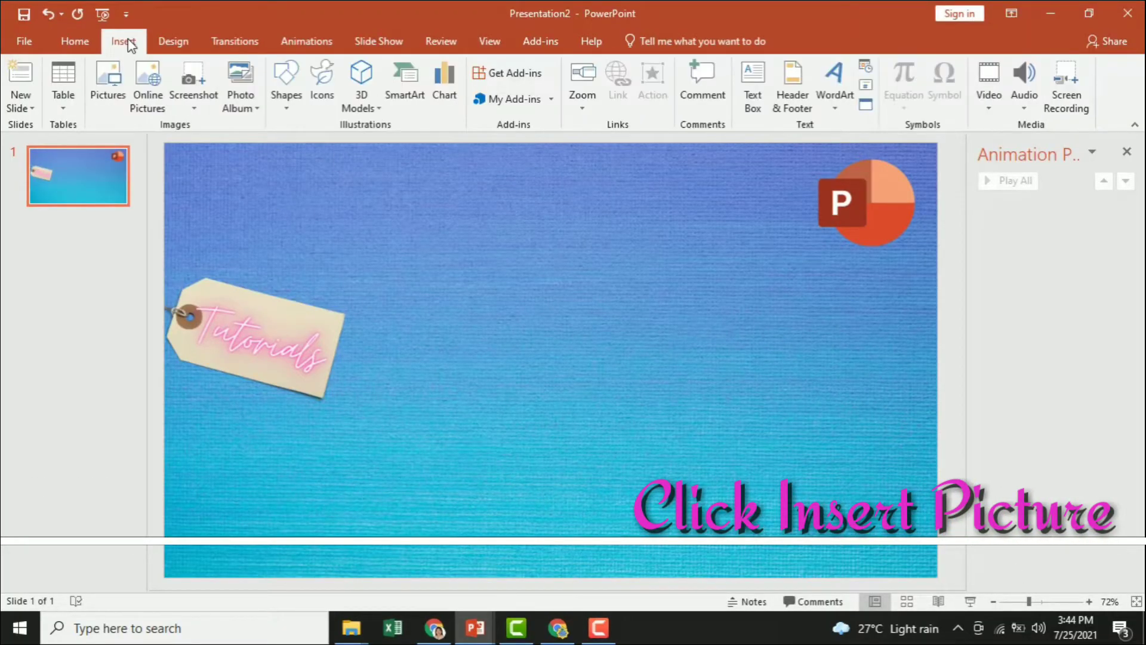
click(108, 98)
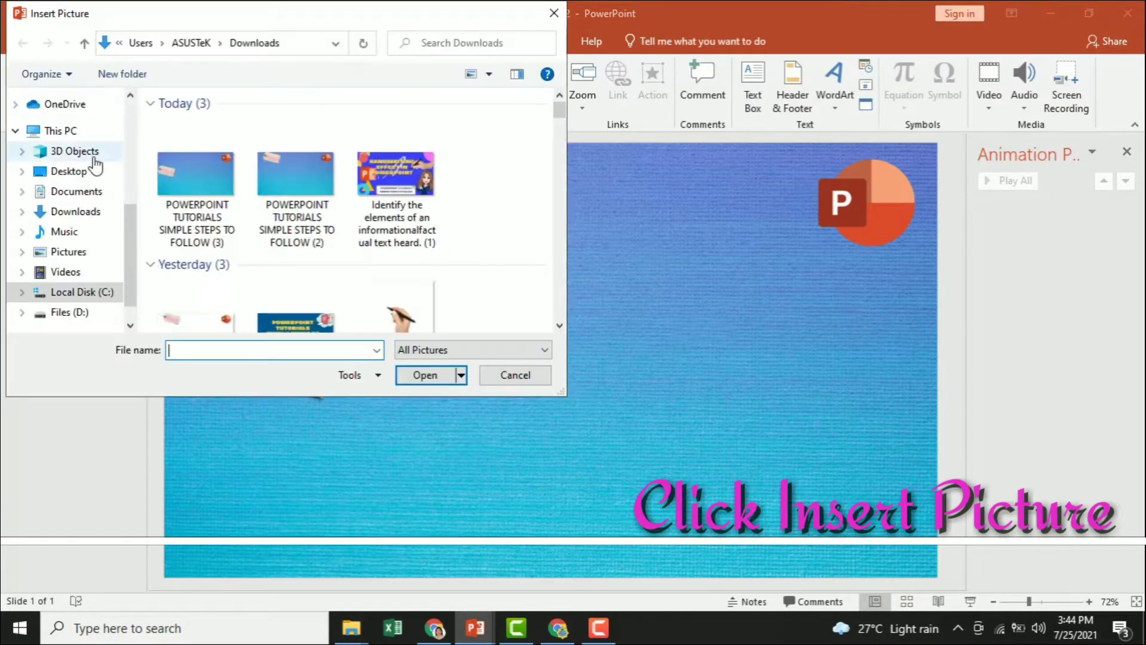
click(70, 251)
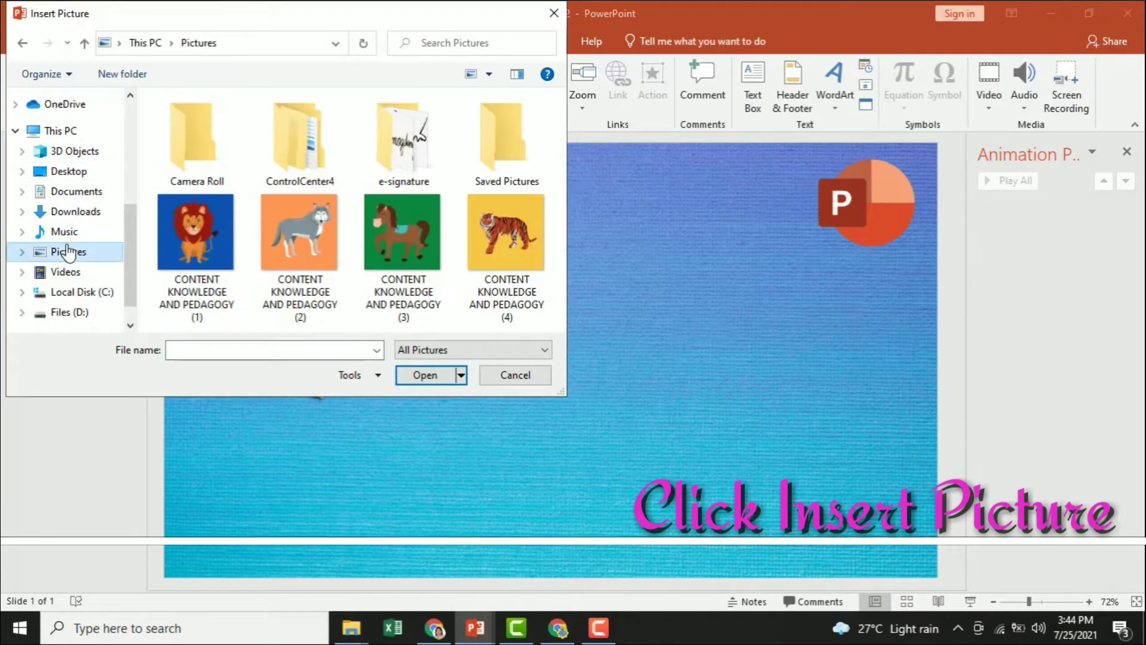
click(206, 234)
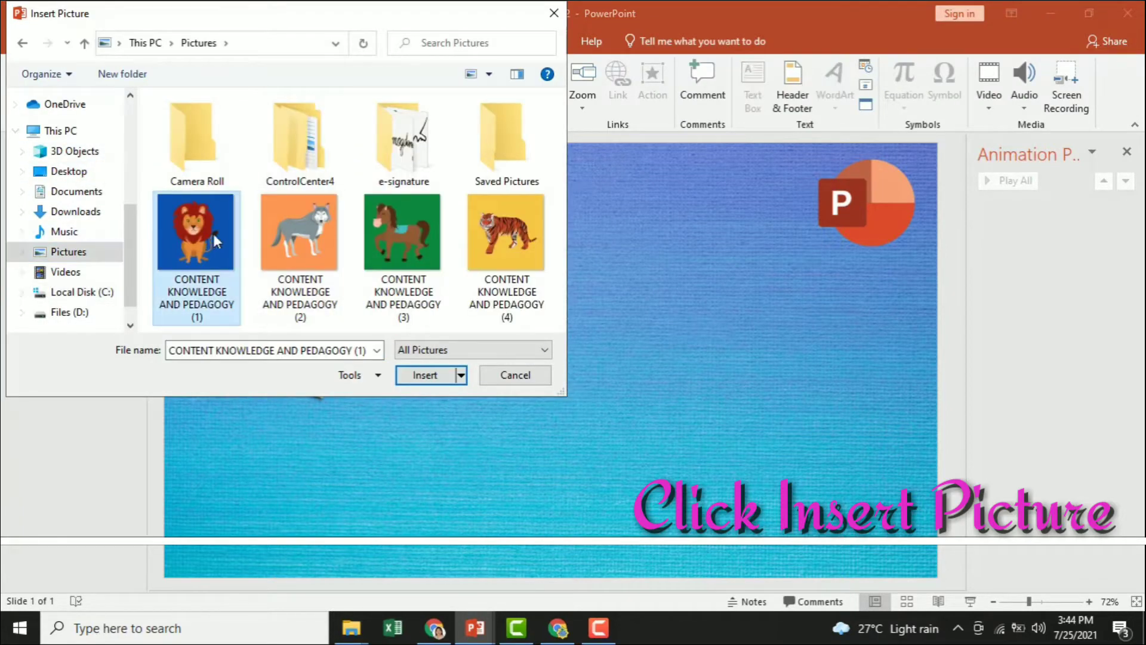
ctrl+click(302, 236)
ctrl+click(406, 237)
ctrl+click(489, 239)
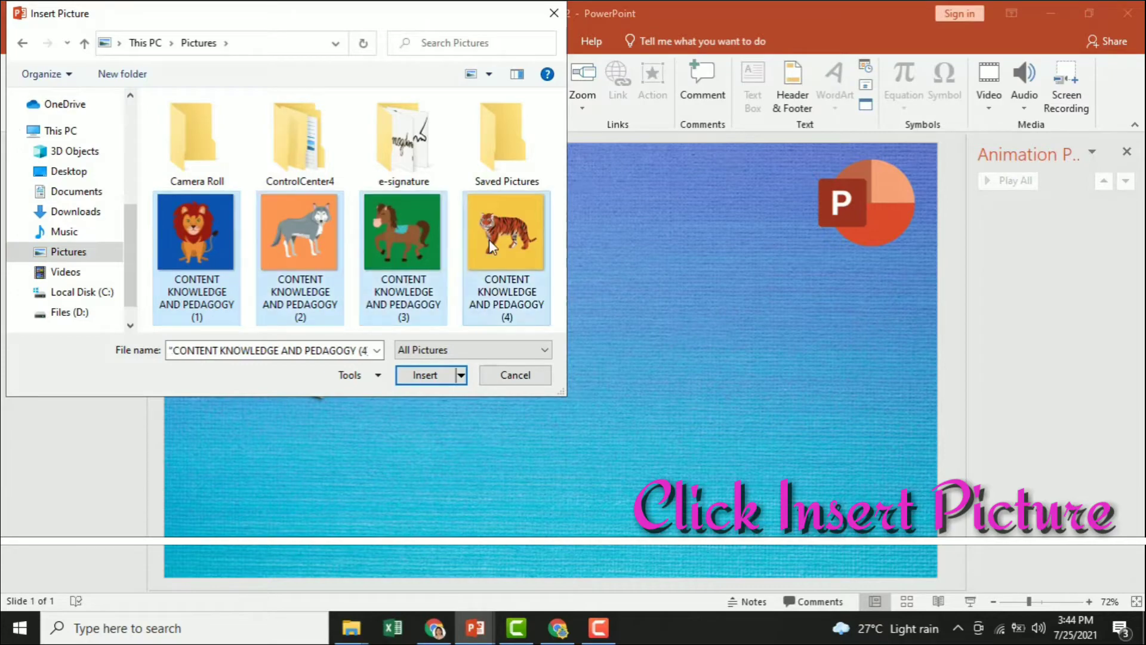
click(443, 376)
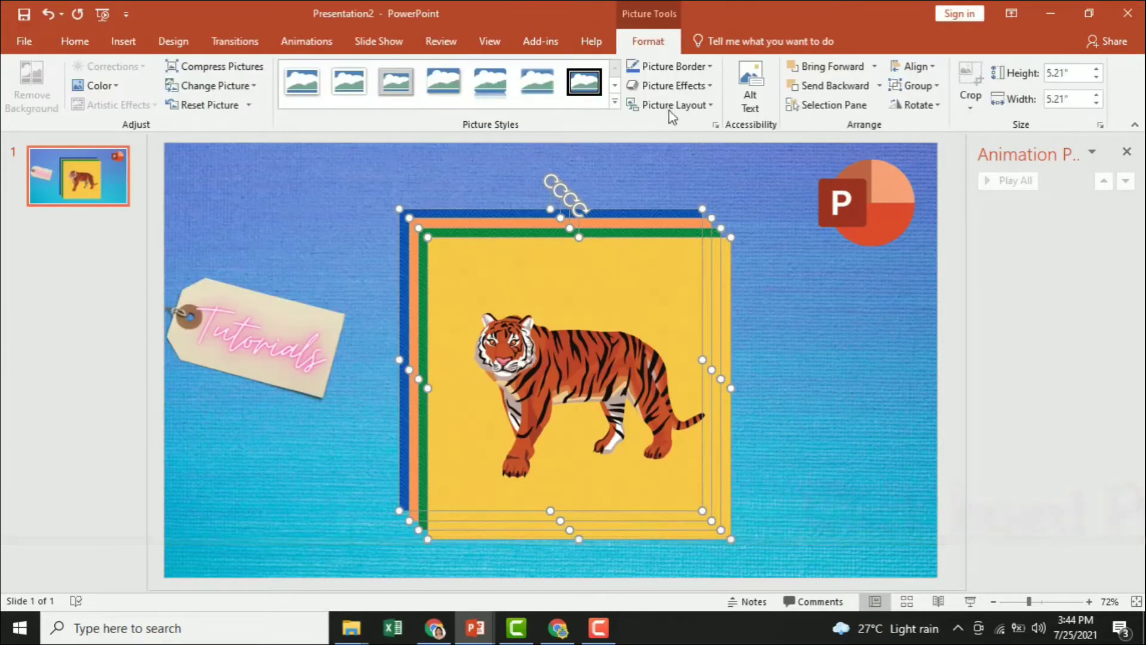
- Arrange the pictures in a Captioned Pictures layout, then enlarge the grid and move it up-left
click(707, 105)
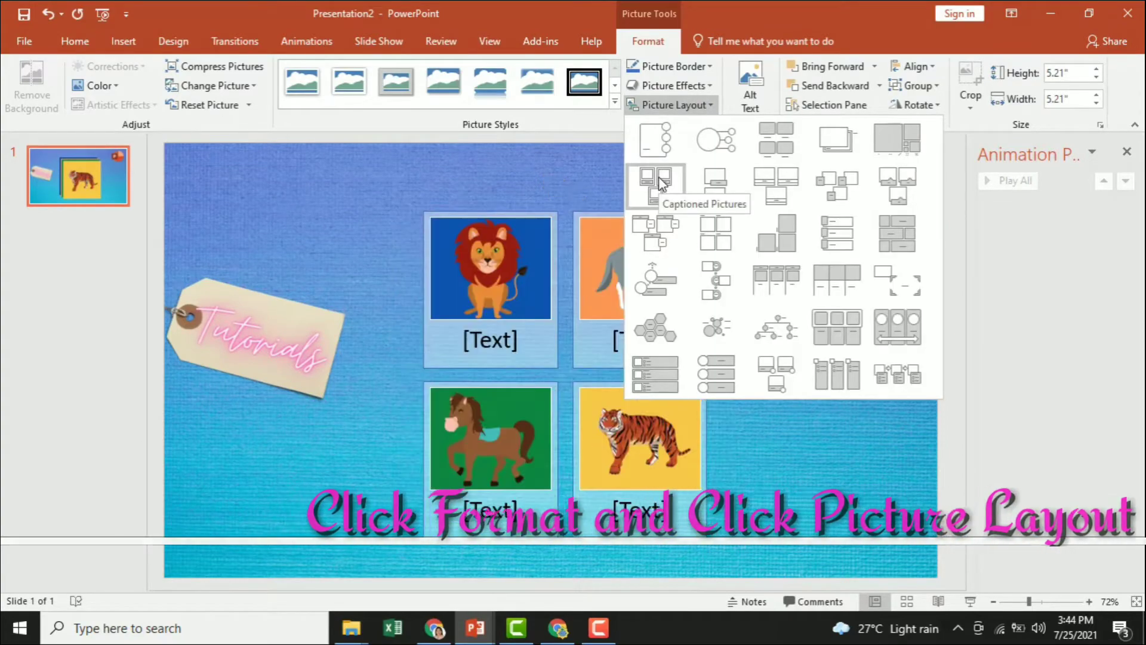
click(659, 180)
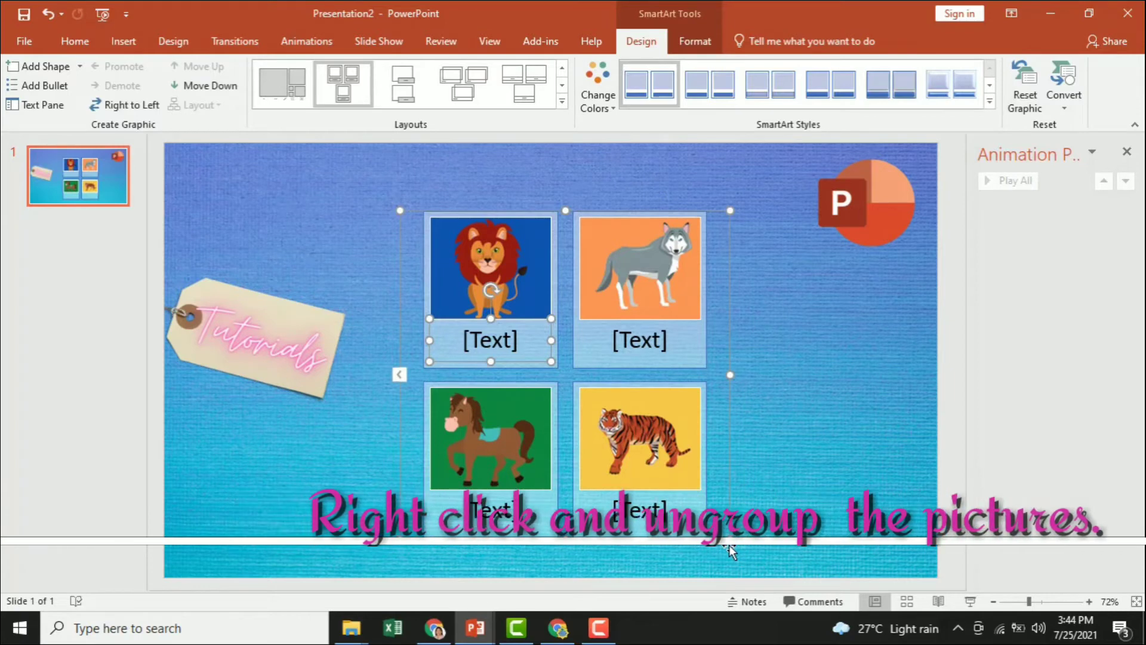
drag(731, 542, 783, 562)
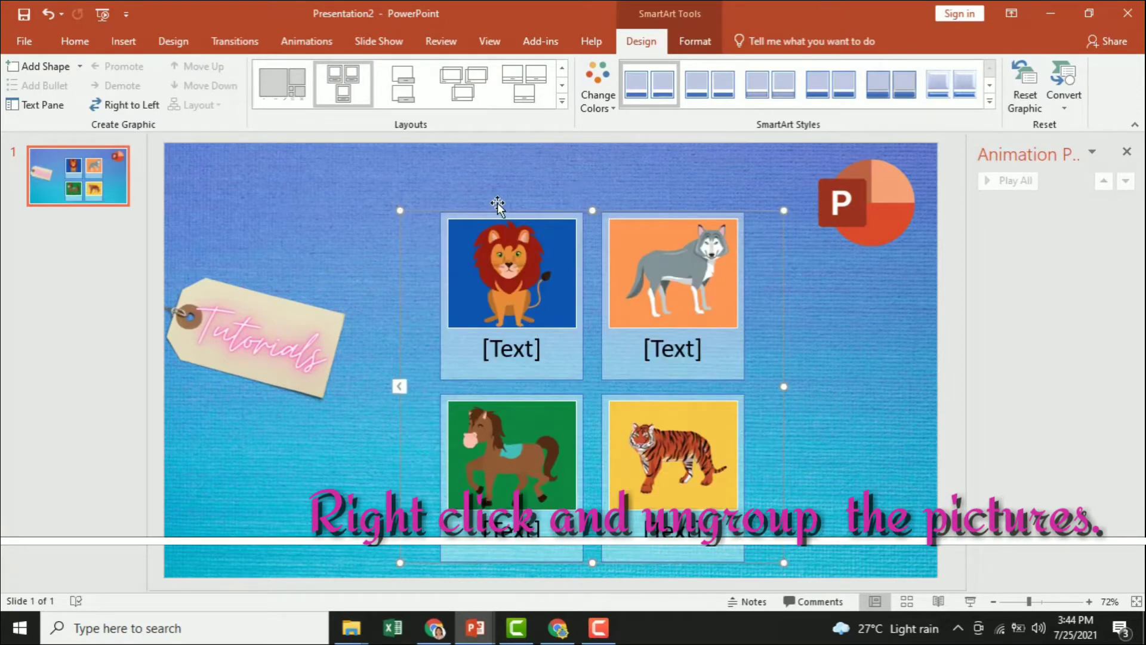
mouse_move(481, 209)
mouse_down()
mouse_move(440, 190)
mouse_move(442, 203)
mouse_up()
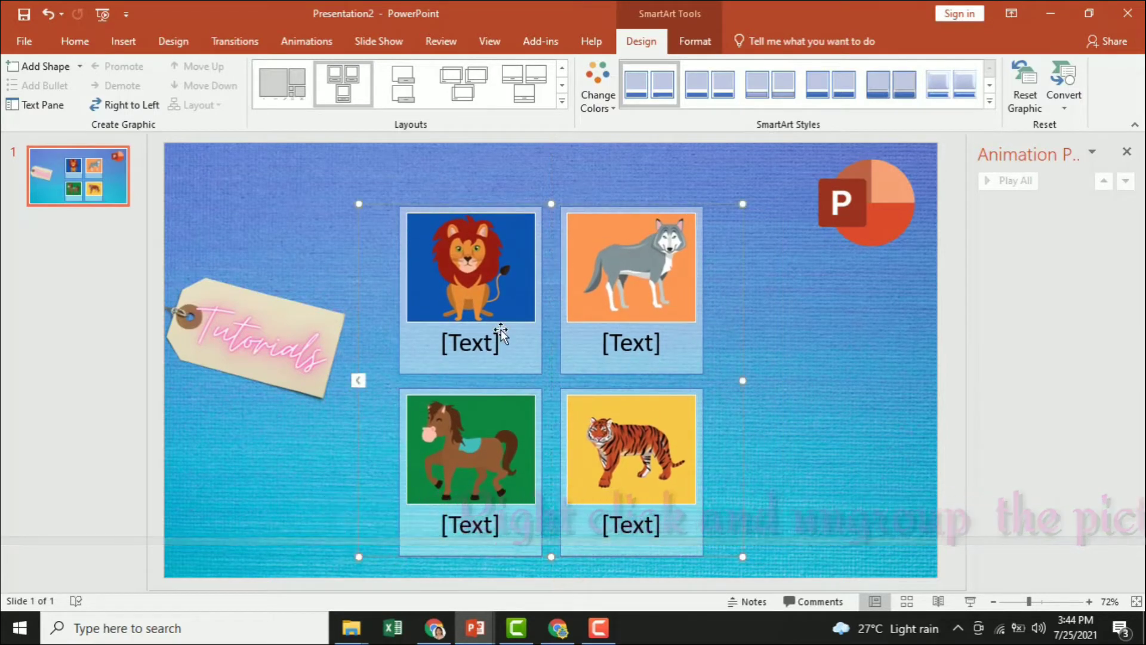
- Ungroup the picture grid and delete the lion, wolf, horse and tiger caption boxes
right_click(738, 362)
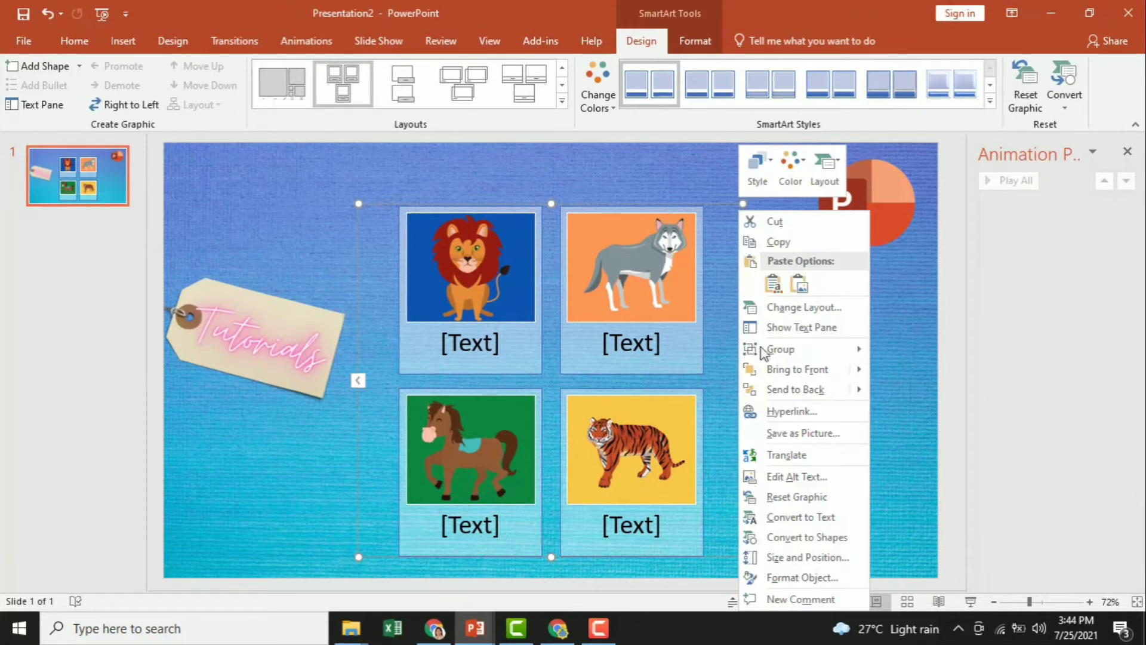
click(901, 392)
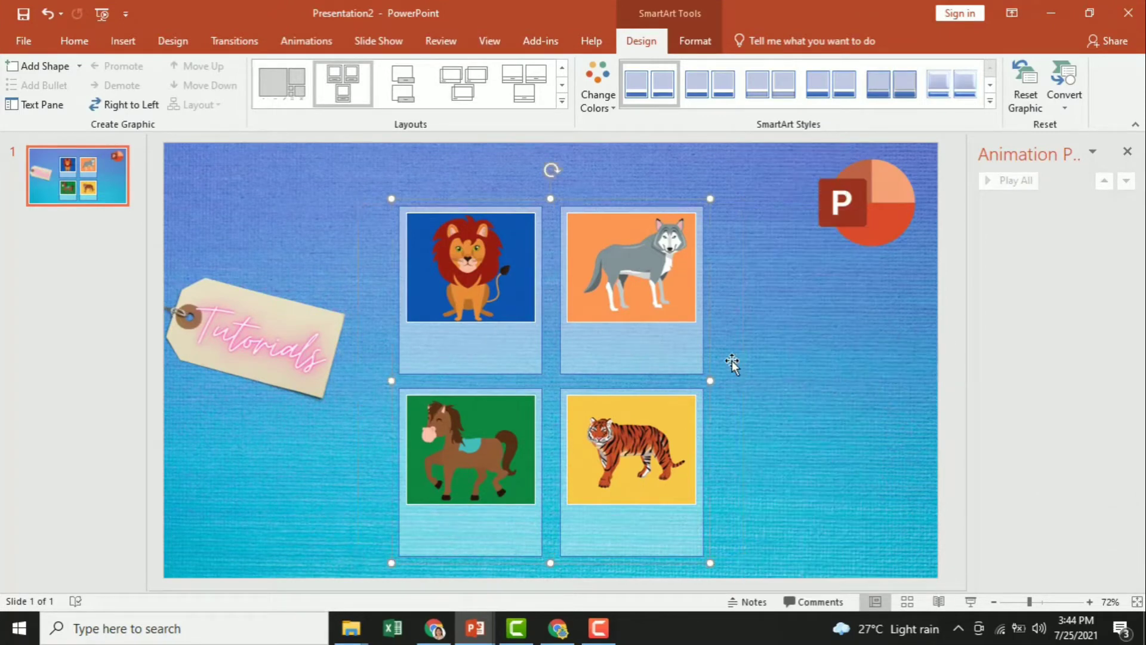
click(469, 322)
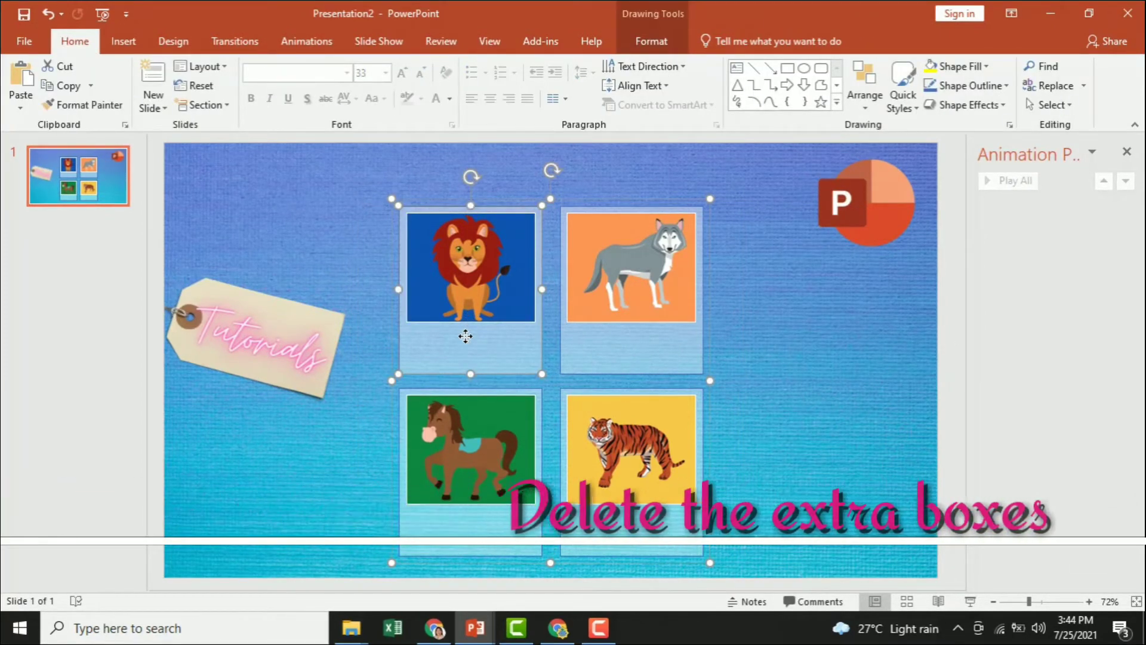
key(Delete)
click(589, 339)
key(Delete)
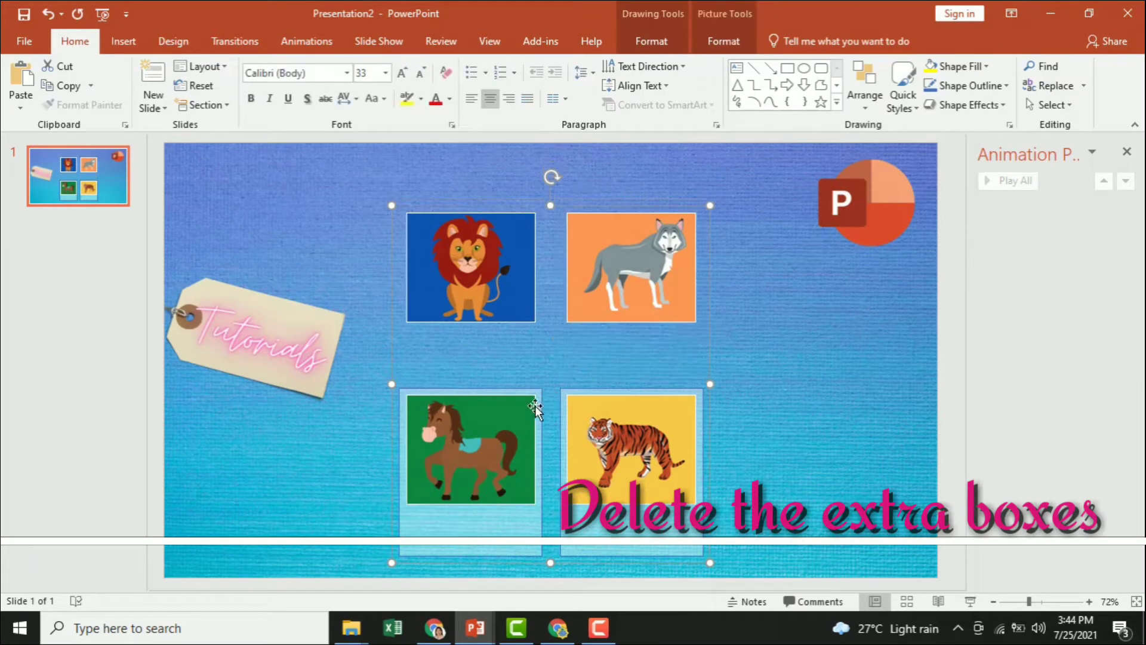
key(Delete)
click(654, 546)
key(Delete)
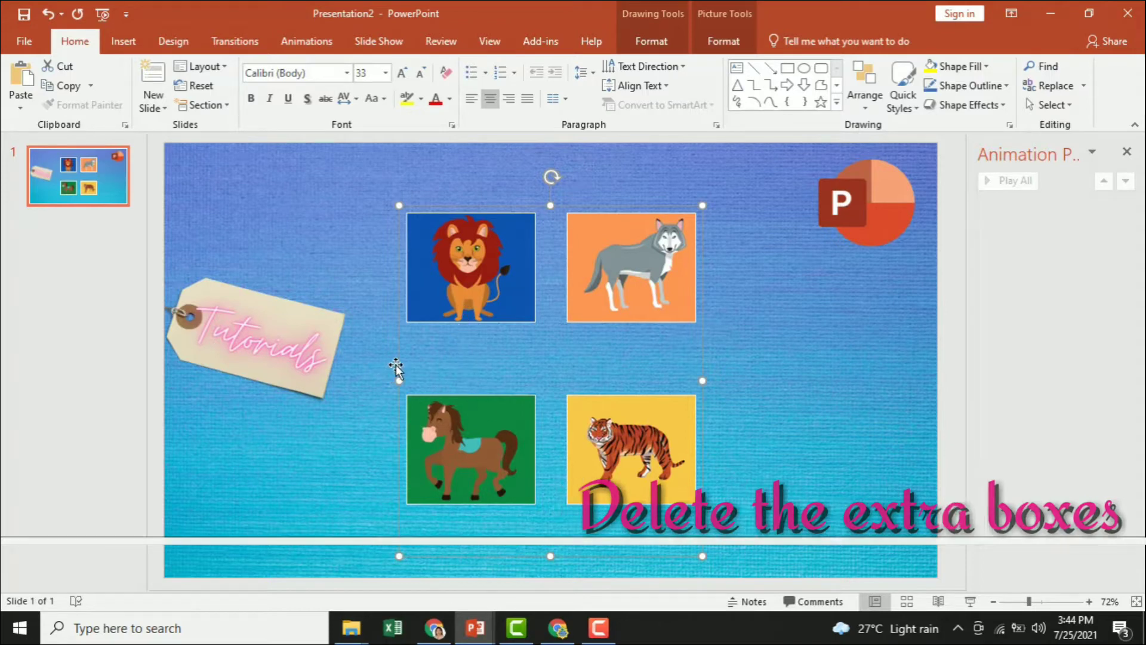
- Ungroup the remaining group so the four animal pictures are separate
right_click(396, 367)
click(687, 358)
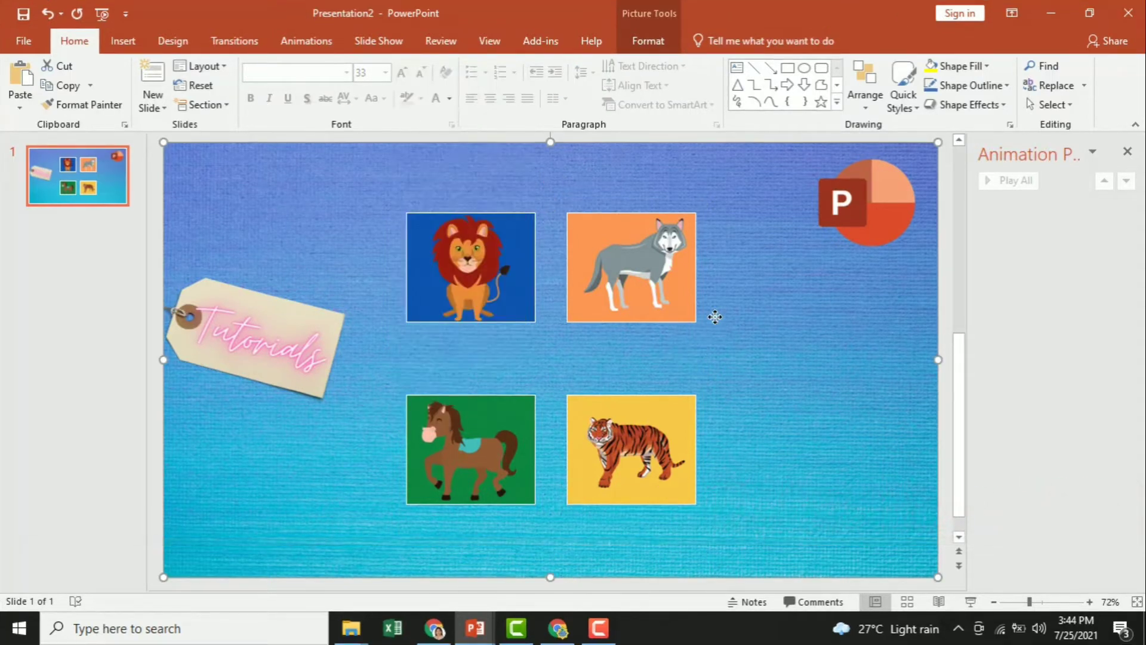
click(662, 316)
right_click(696, 378)
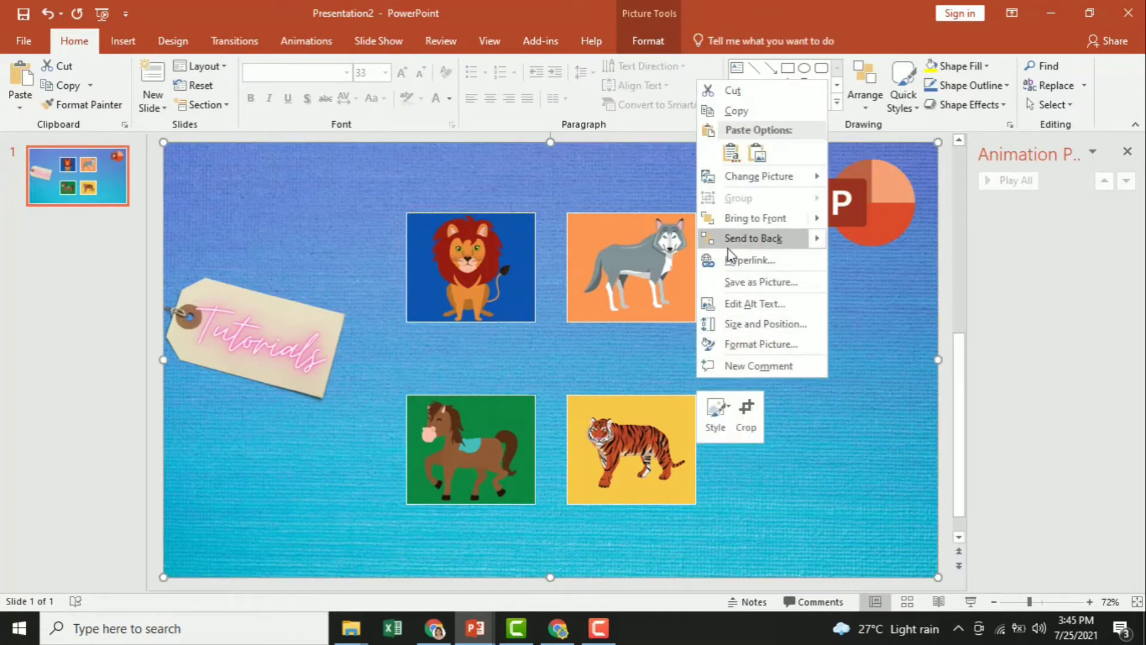
click(628, 300)
right_click(628, 300)
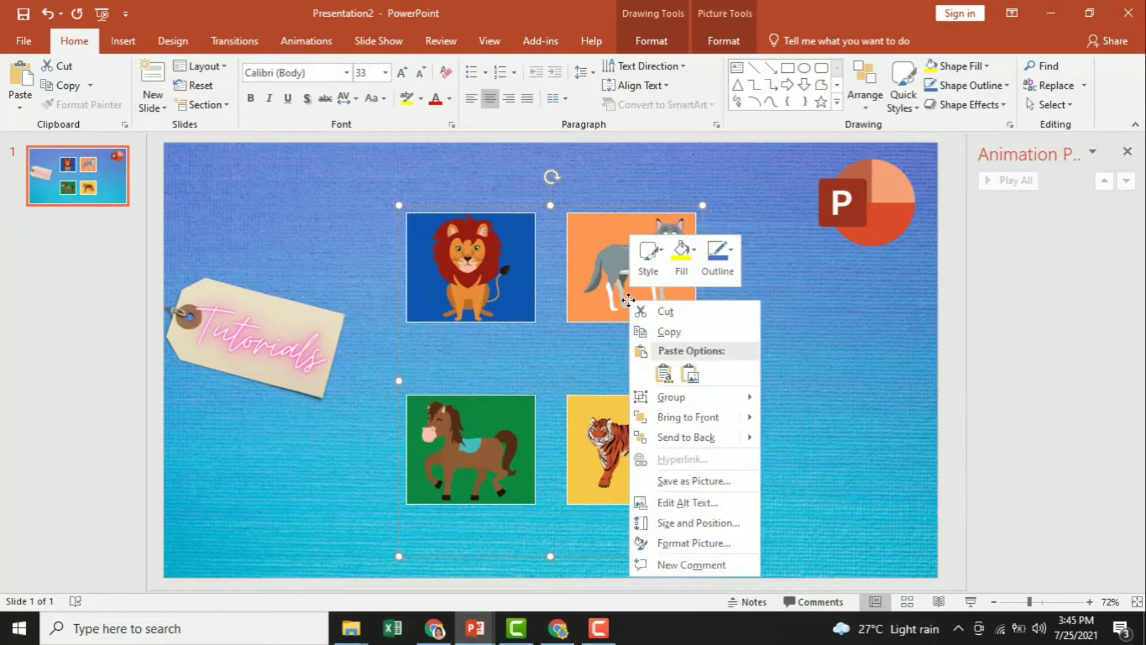
mouse_move(672, 397)
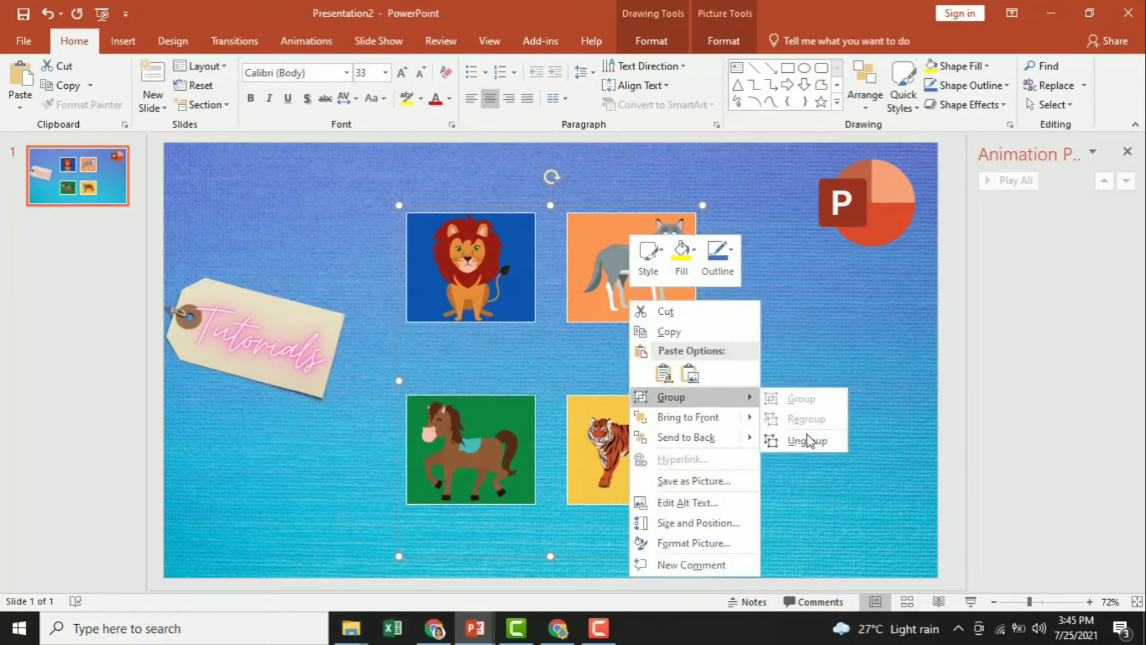
click(807, 439)
click(437, 252)
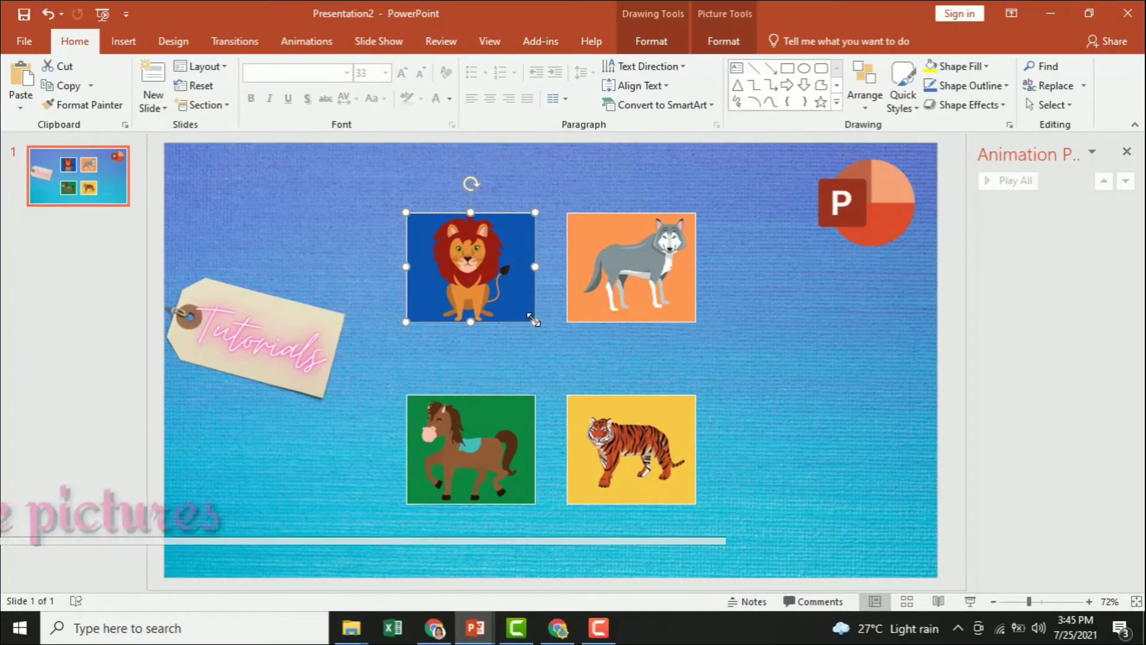
- Enlarge the lion and place the wolf beside it at the same size
drag(406, 213, 375, 197)
drag(535, 321, 550, 326)
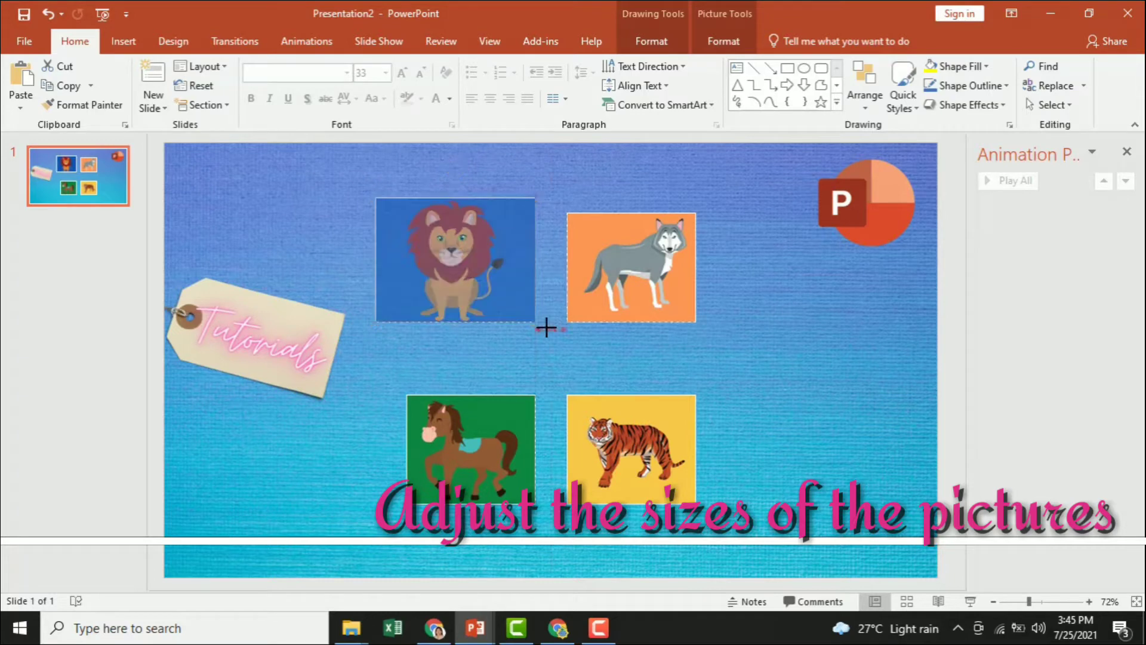
click(603, 263)
drag(603, 263, 416, 246)
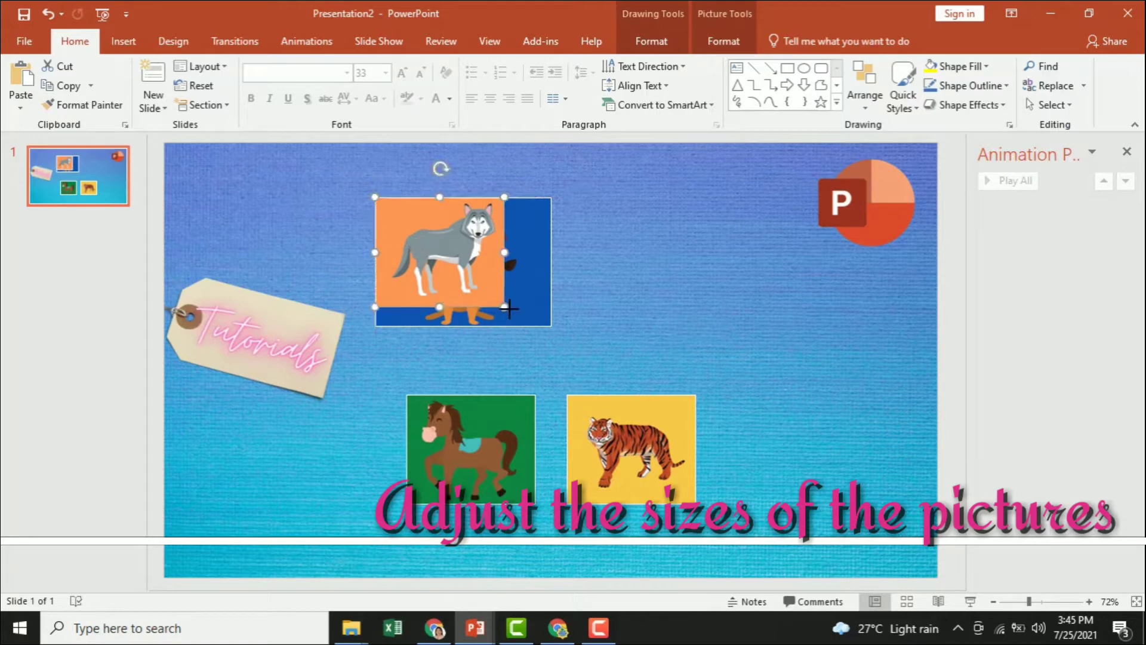
drag(506, 308, 549, 327)
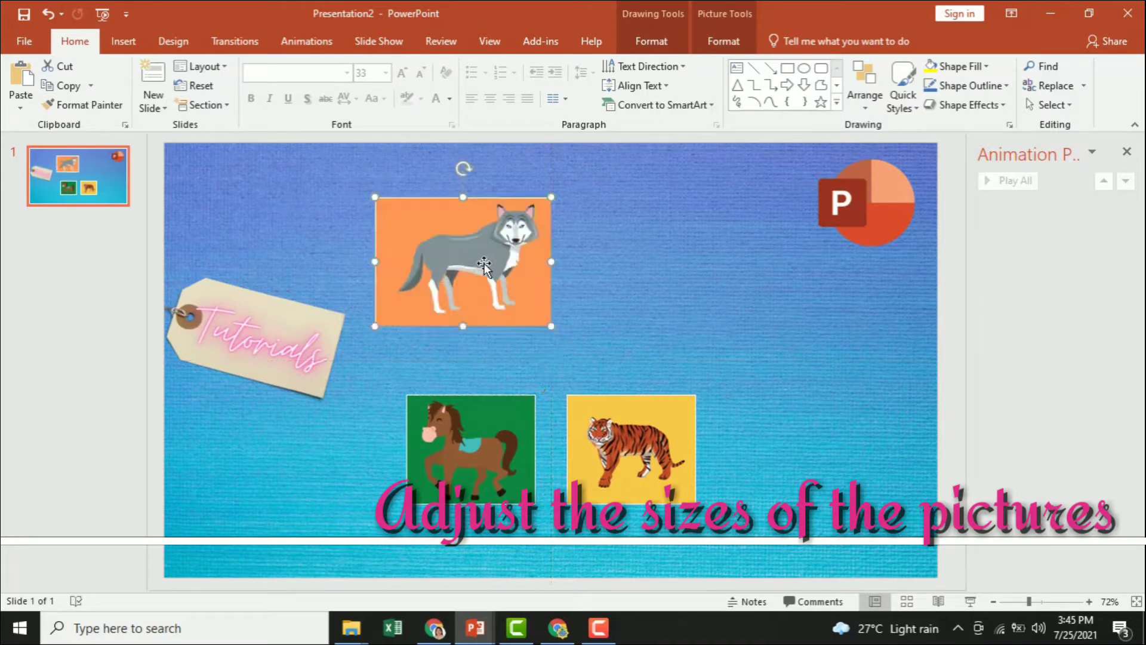
drag(484, 265, 685, 263)
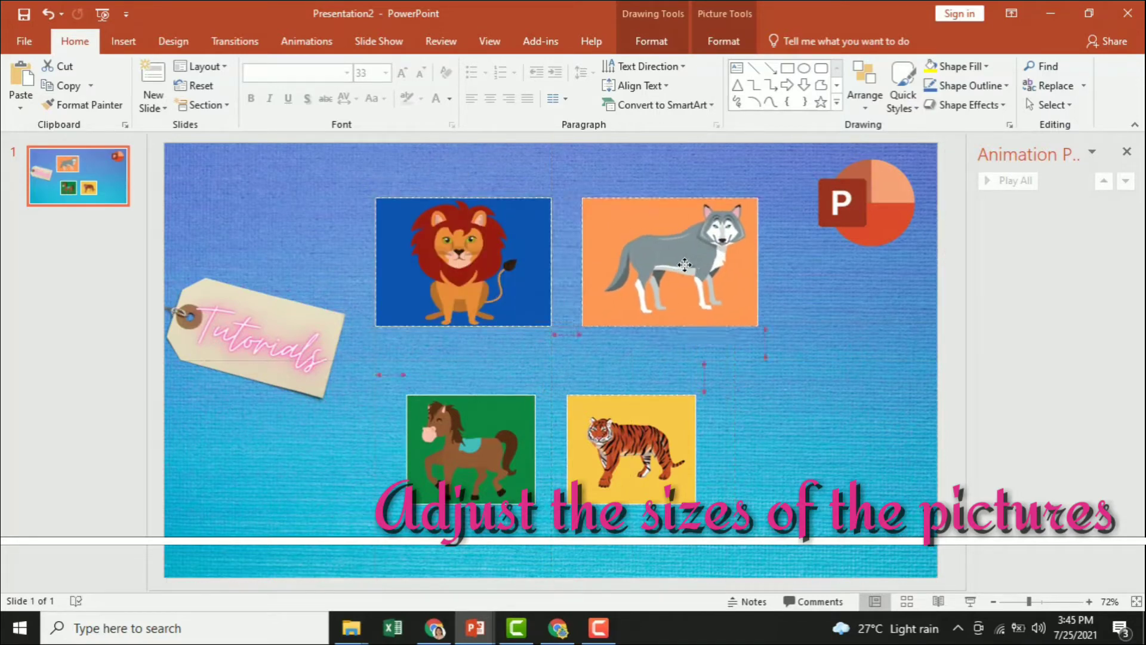
- Resize and align the horse and tiger to match, completing the lower row of the grid
drag(480, 418, 448, 225)
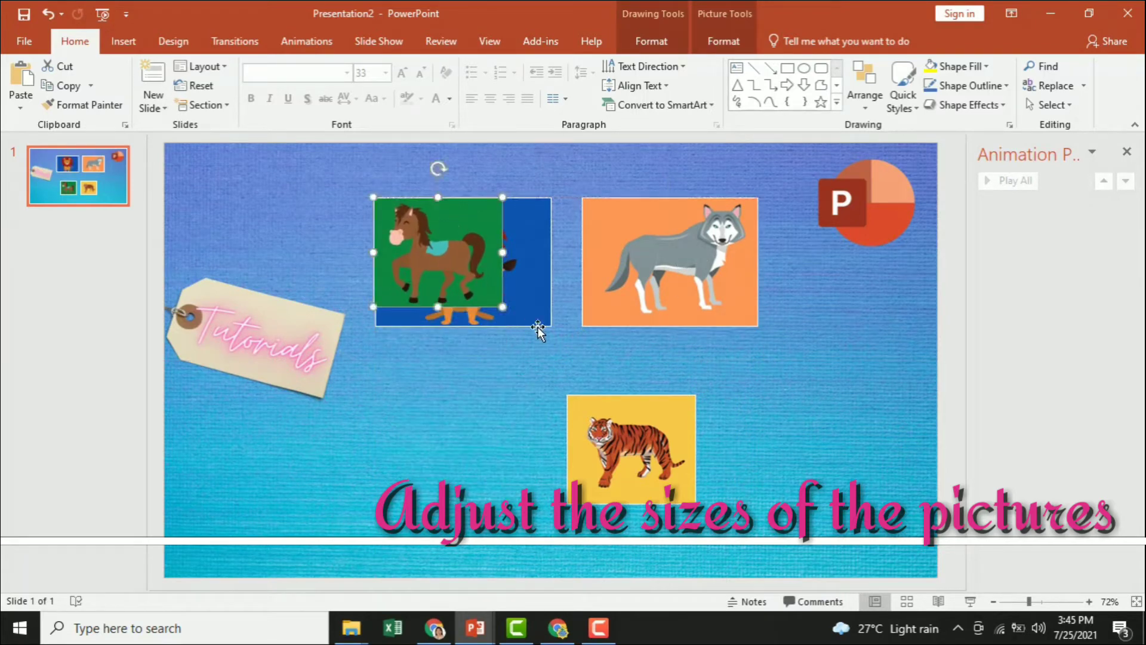
mouse_move(502, 307)
mouse_down()
mouse_move(552, 328)
mouse_move(503, 440)
mouse_up()
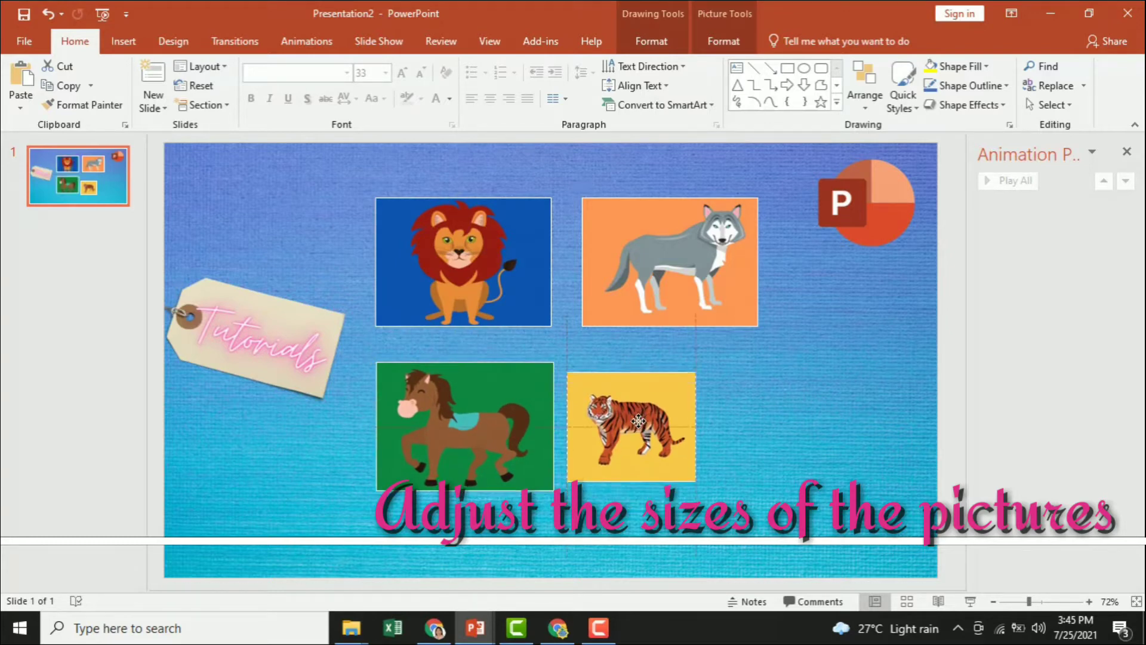
drag(639, 448, 655, 415)
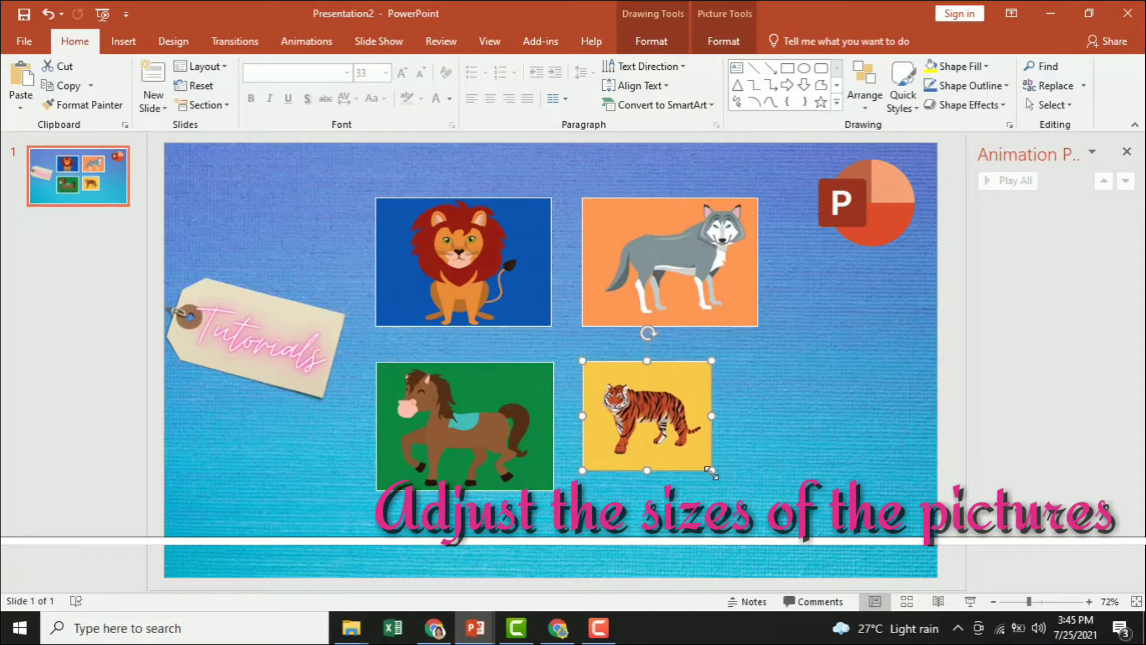
drag(712, 471, 754, 496)
click(823, 421)
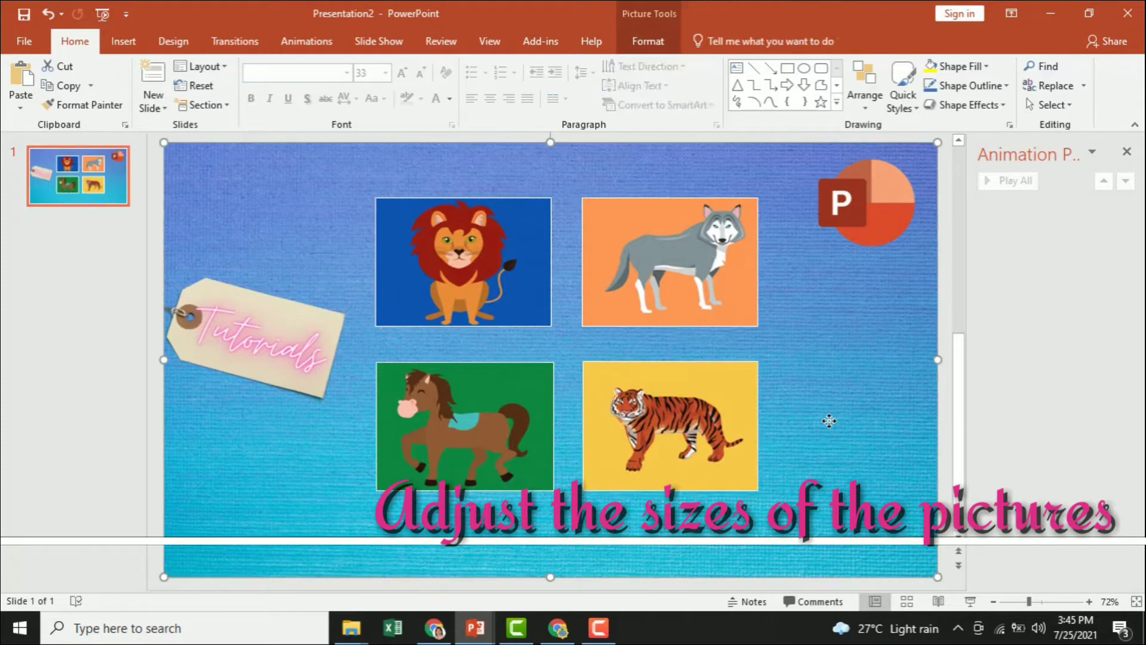
click(470, 265)
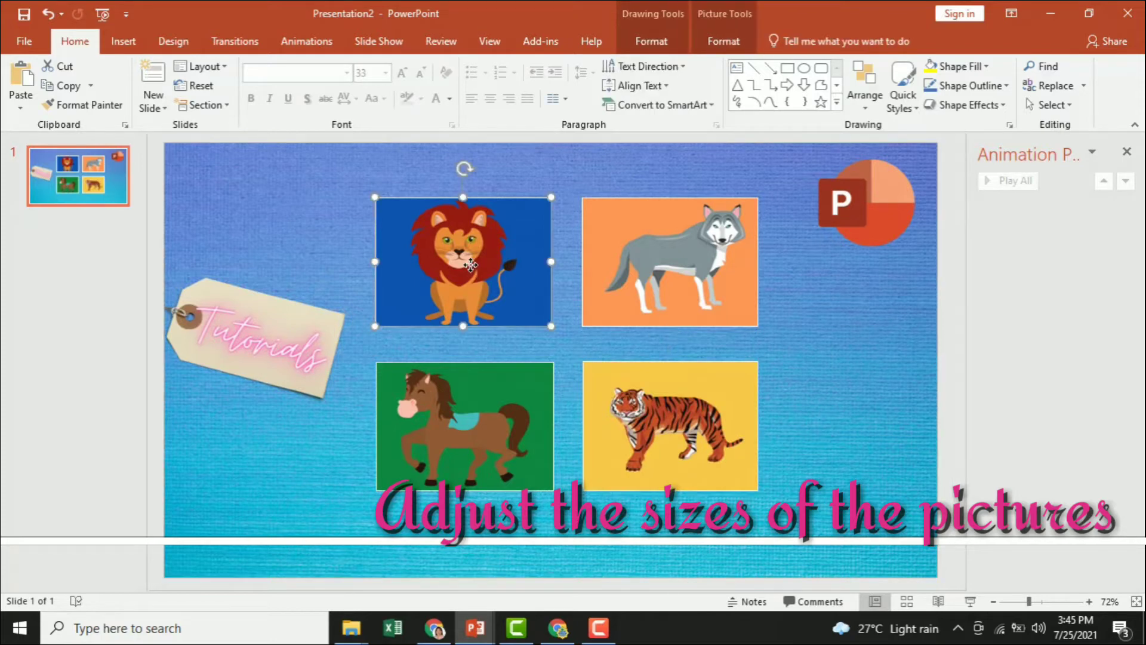
- Draw a Custom Path for the lion starting at the lion, cornering at the tiger, and returning
click(319, 45)
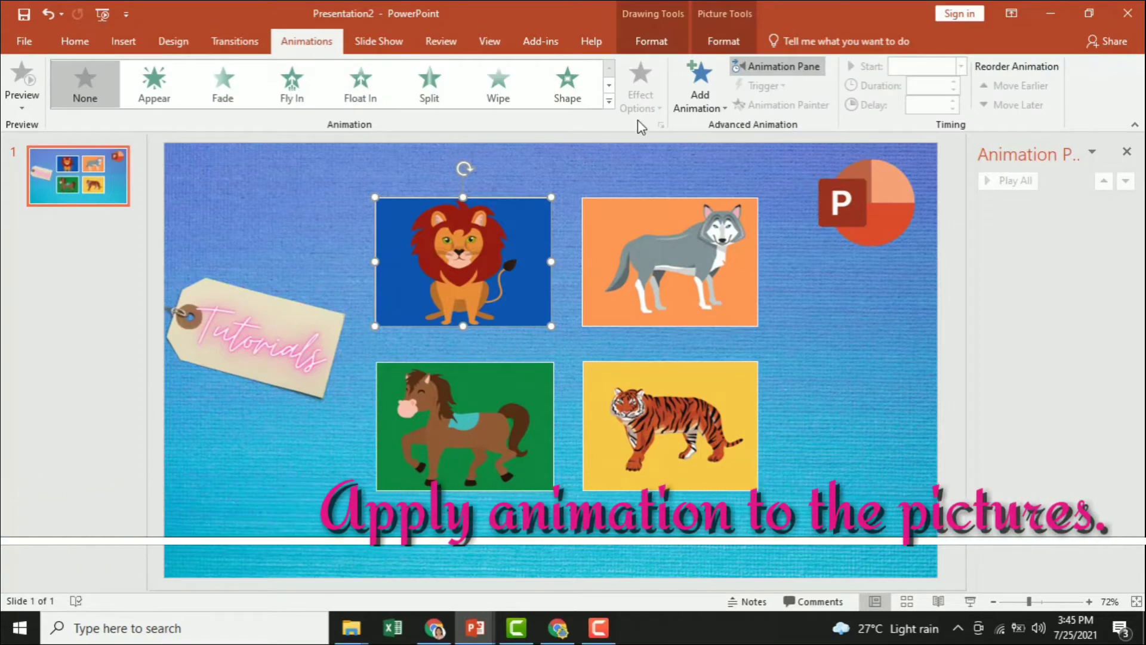
click(609, 101)
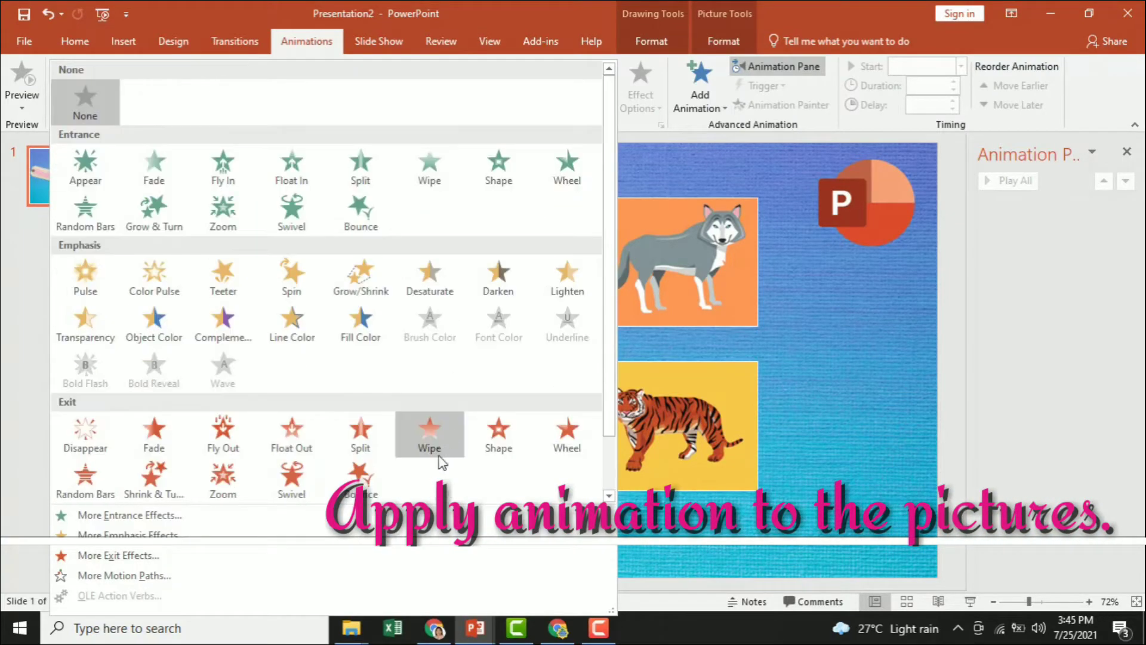
scroll(439, 456, down, 1)
click(426, 485)
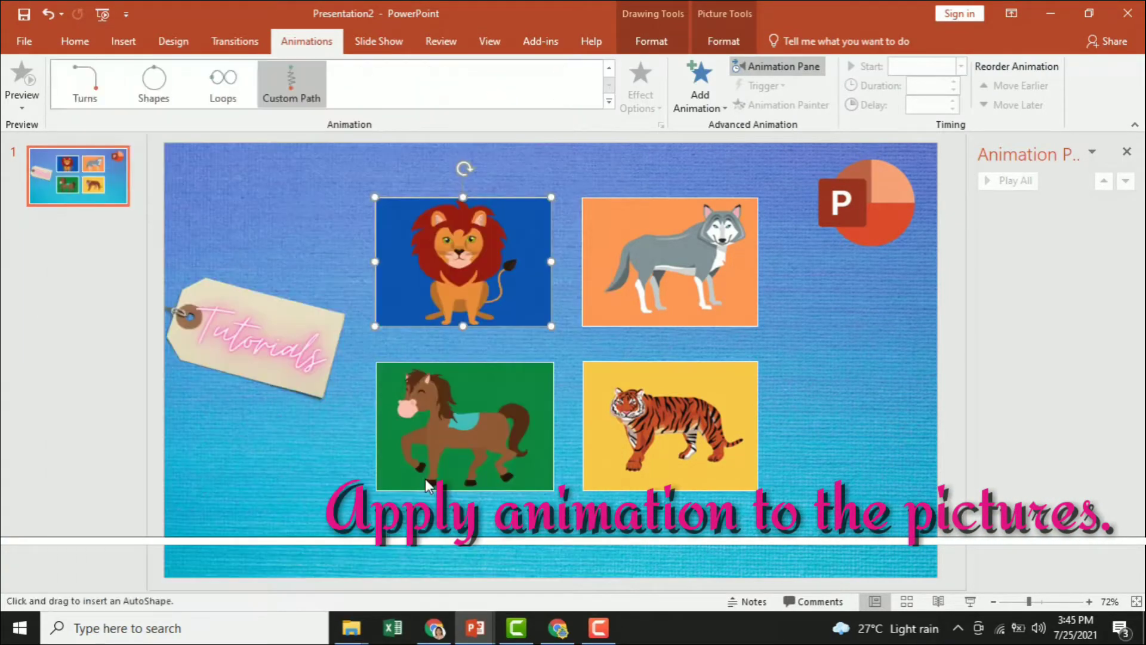
click(455, 255)
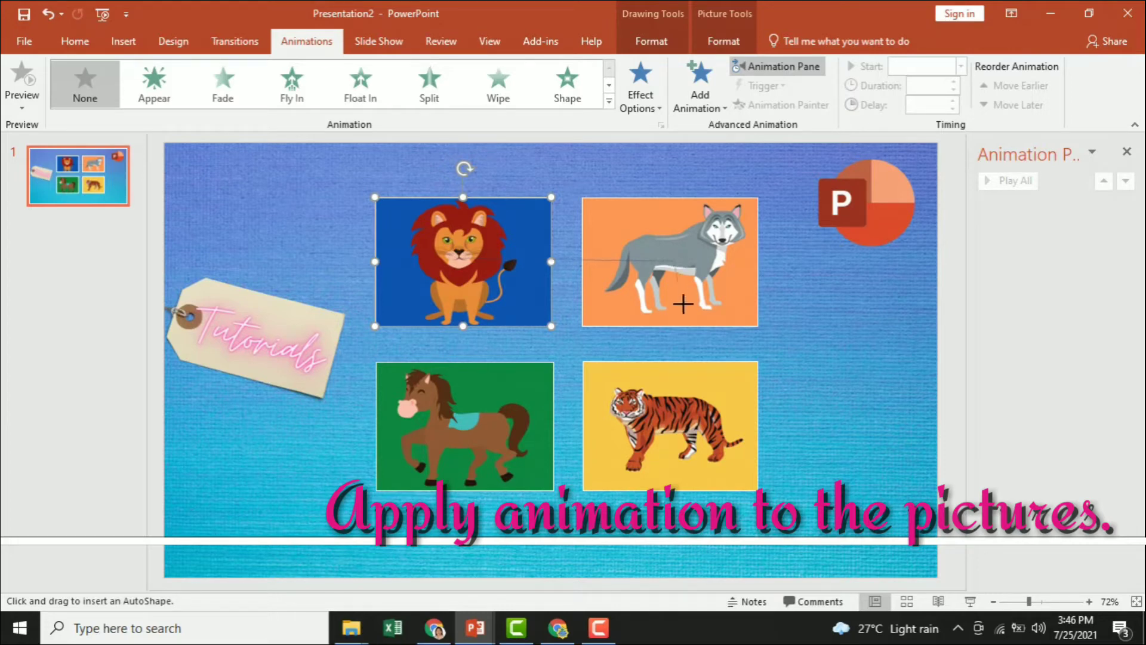
click(676, 424)
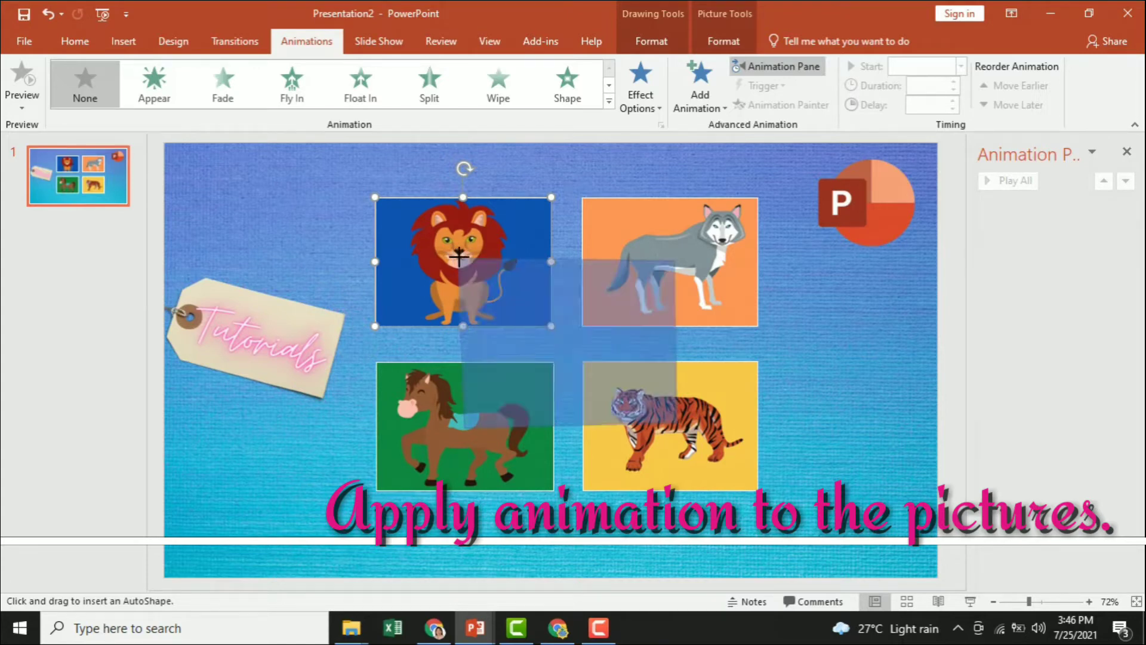
double_click(458, 255)
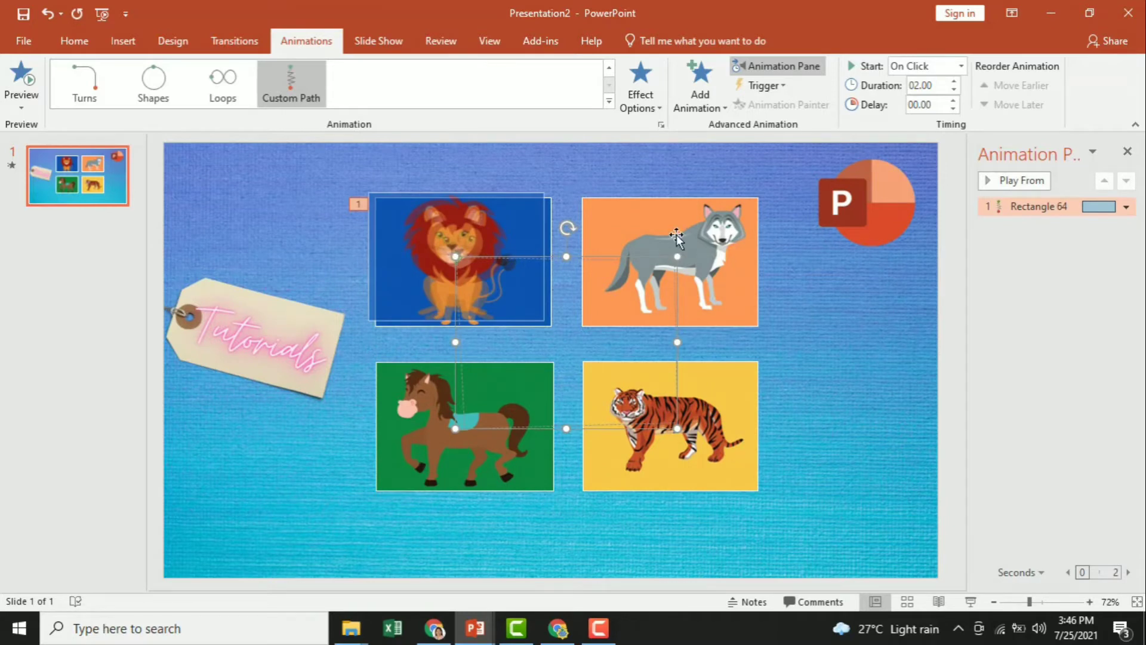
click(677, 236)
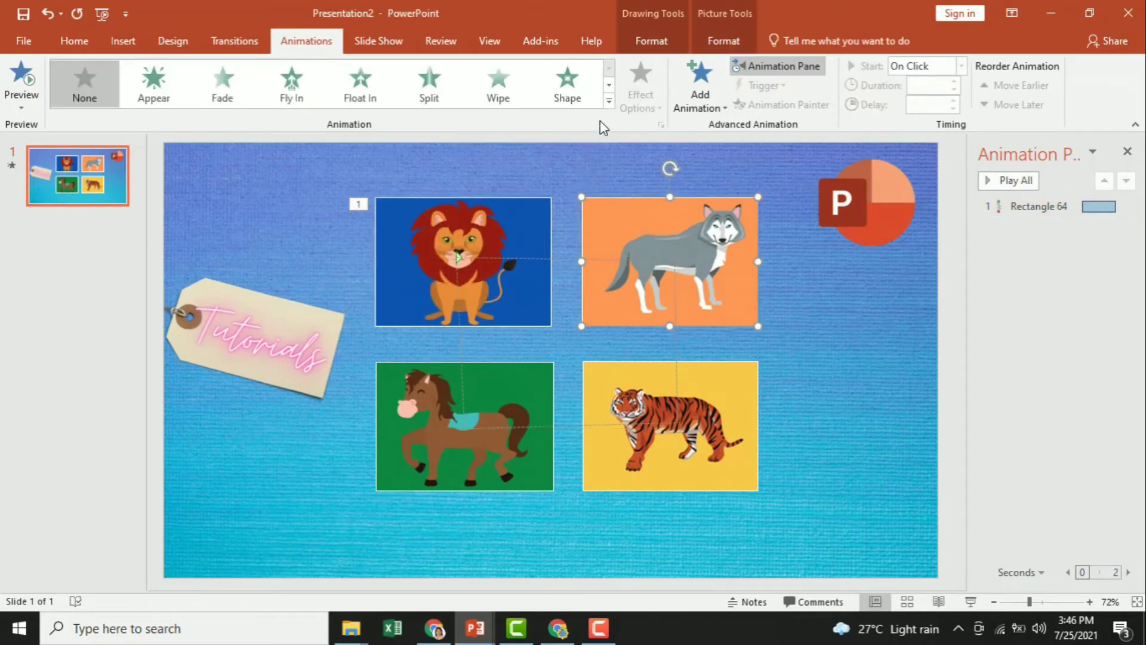
- Draw a Custom Path for the wolf from its position down to the tiger and back
click(608, 102)
scroll(421, 464, down, 1)
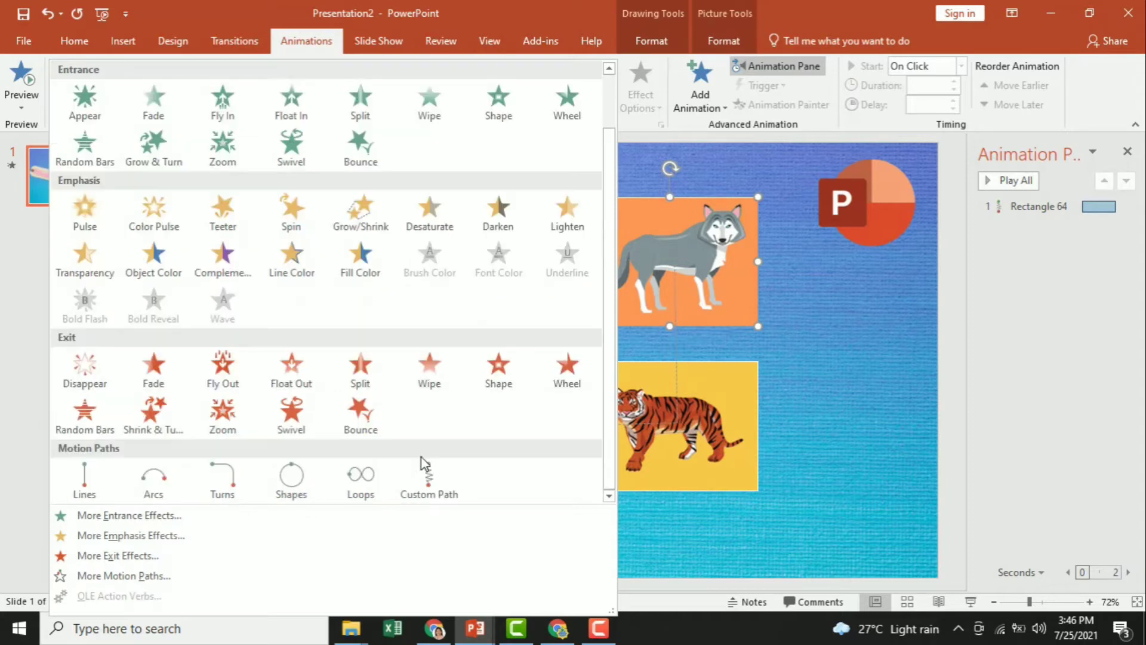
click(442, 495)
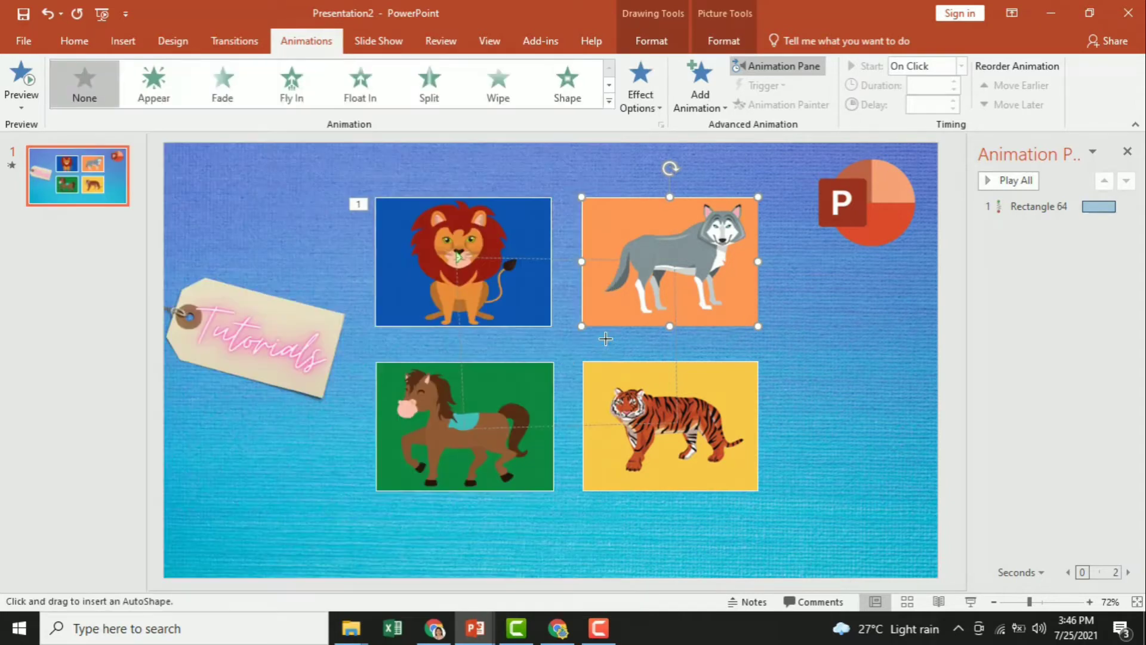
click(690, 250)
click(690, 438)
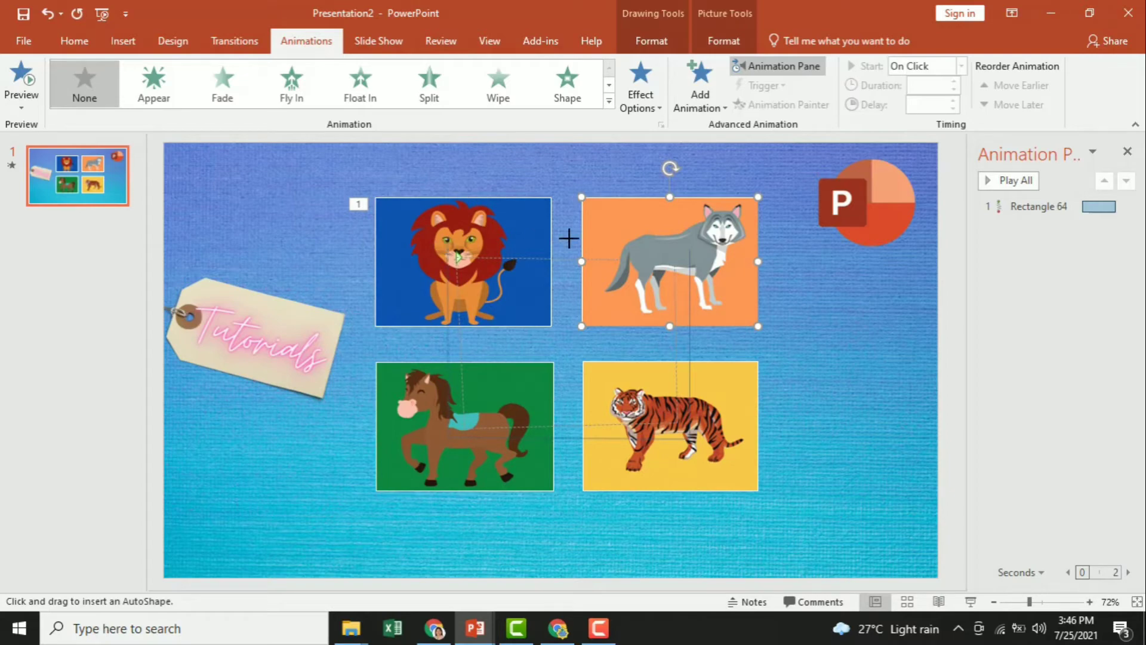
click(690, 249)
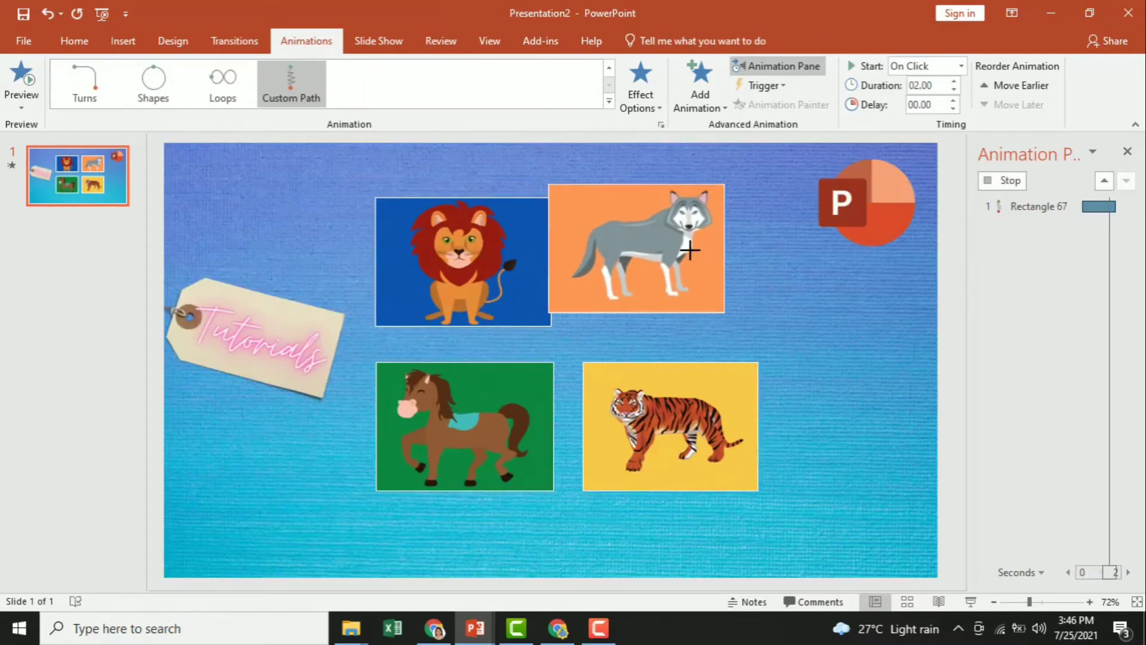
click(730, 397)
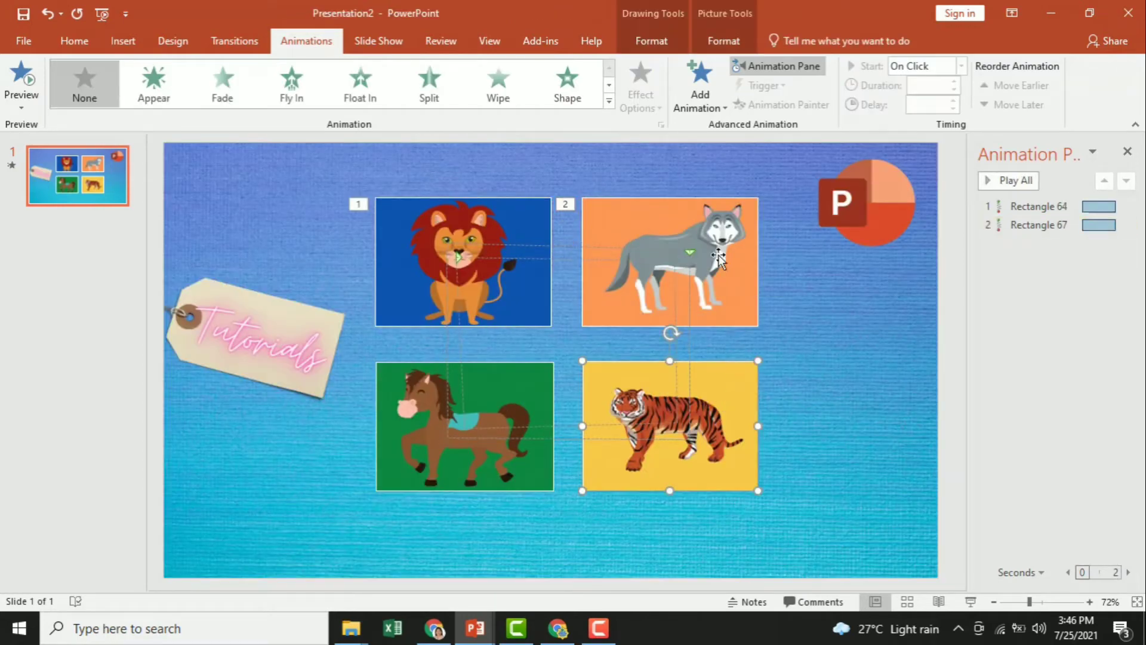
- Draw a Custom Path for the tiger through the horse, lion and wolf back to itself
click(609, 101)
scroll(382, 419, down, 1)
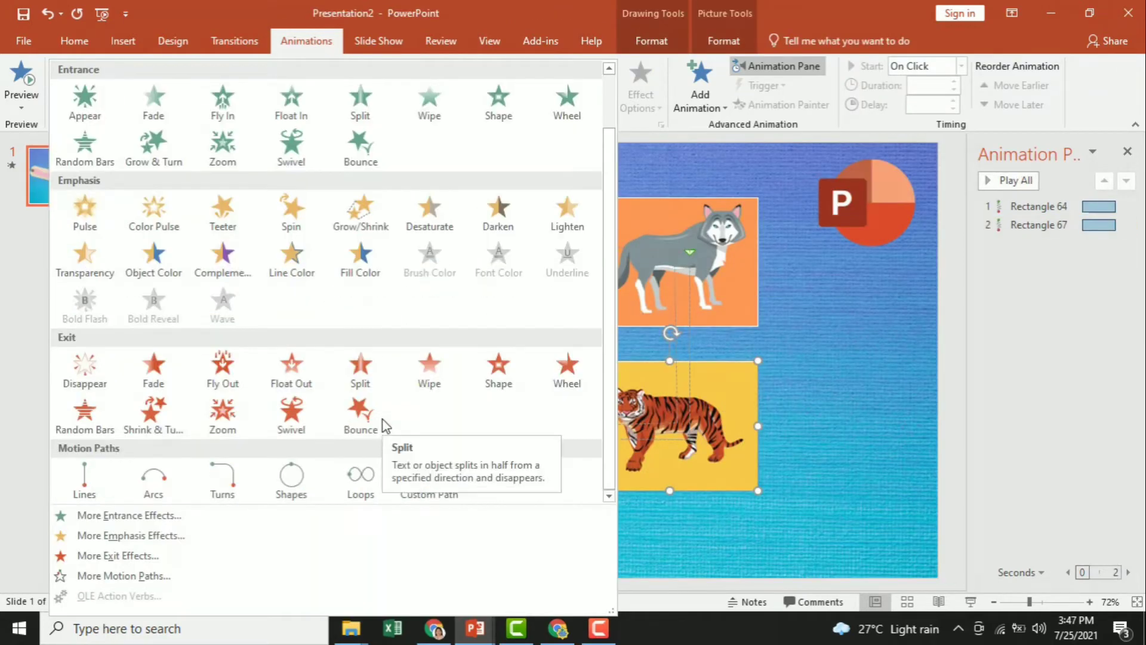
click(429, 483)
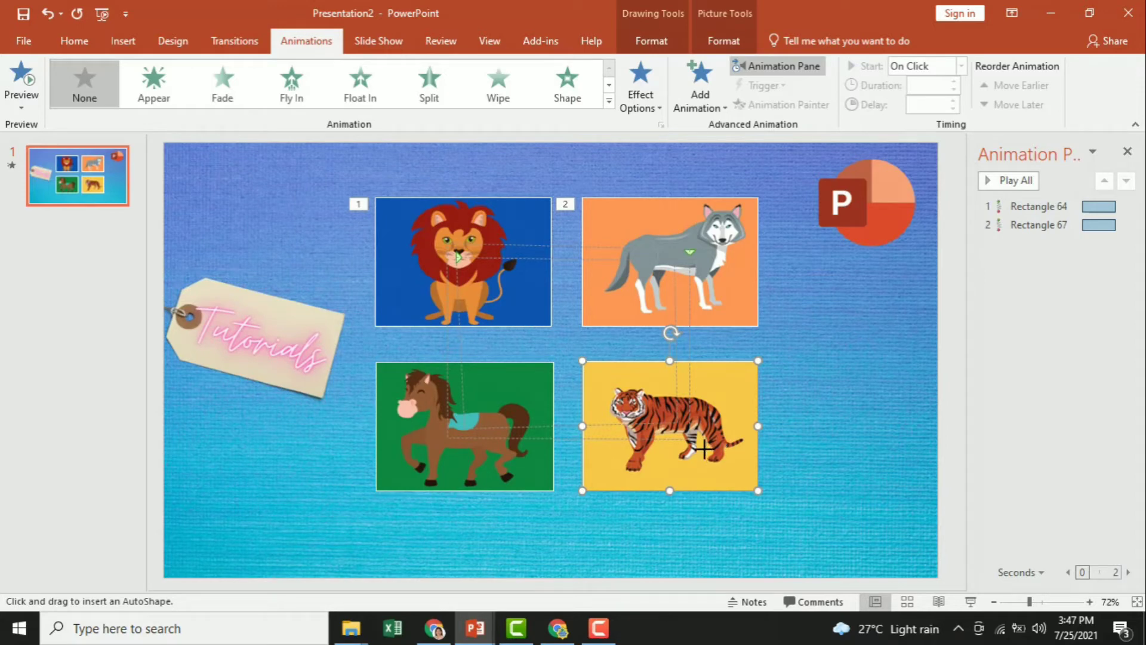
click(704, 449)
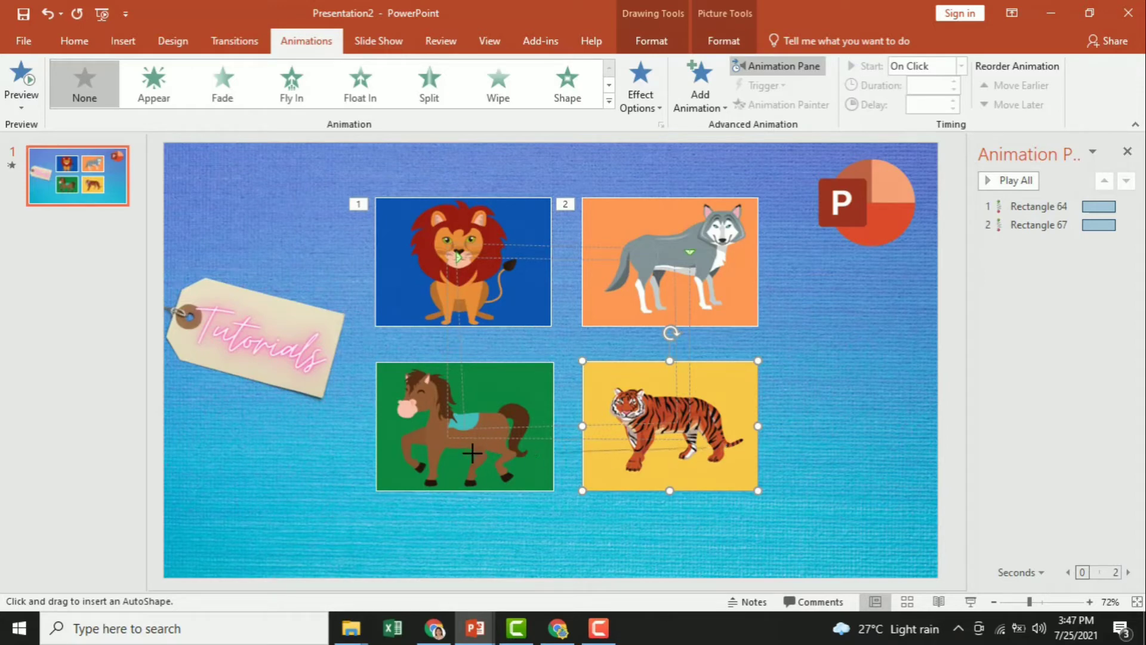
click(423, 442)
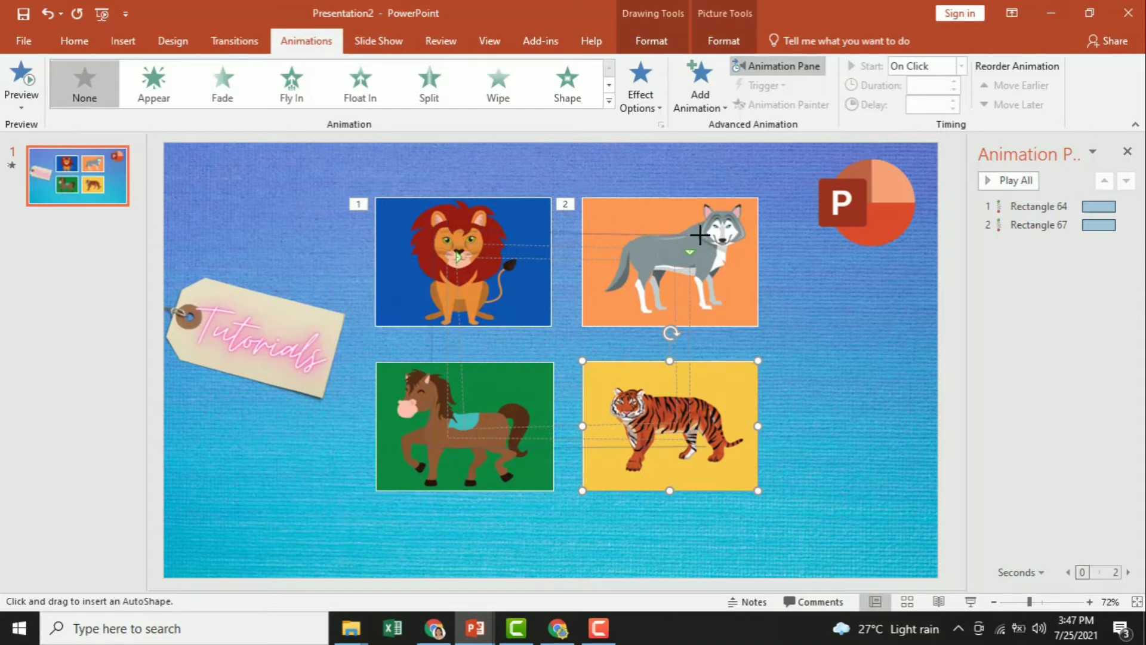
drag(432, 233, 704, 446)
double_click(705, 447)
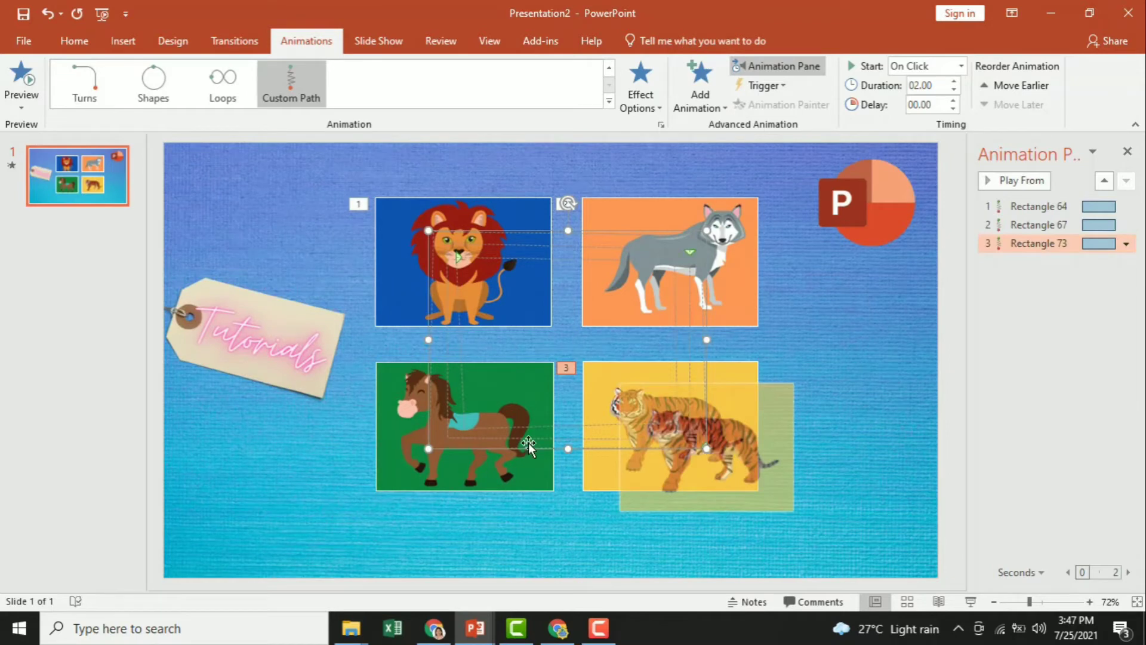
click(412, 464)
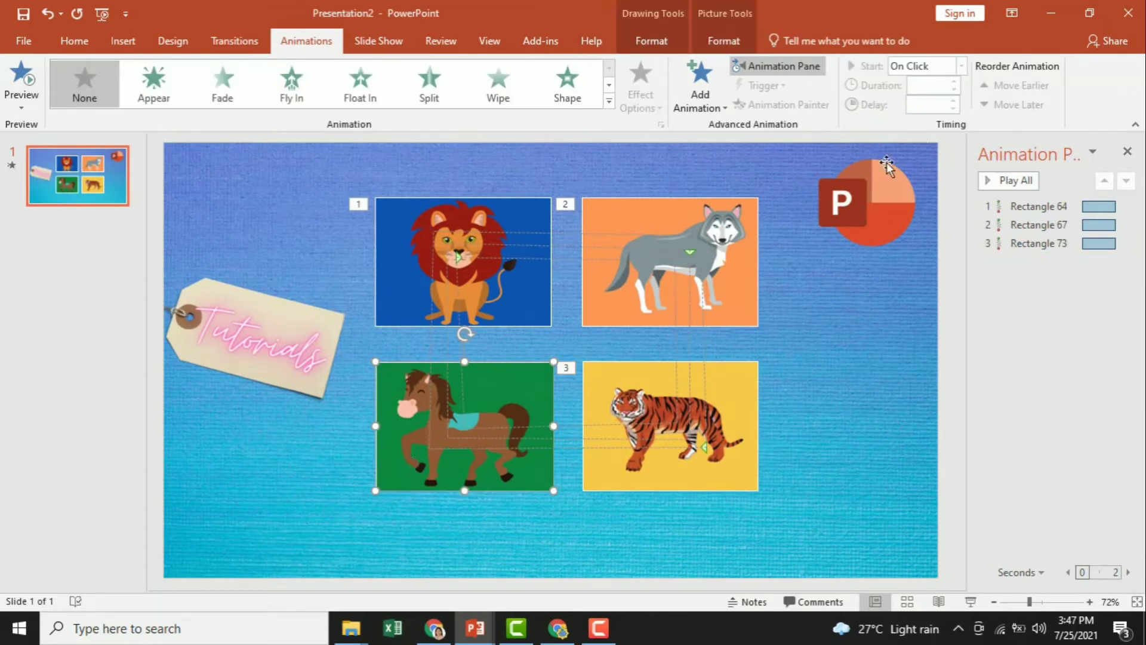
- Draw a Custom Path for the horse up past the lion and wolf and back to the horse
click(609, 102)
scroll(447, 470, down, 1)
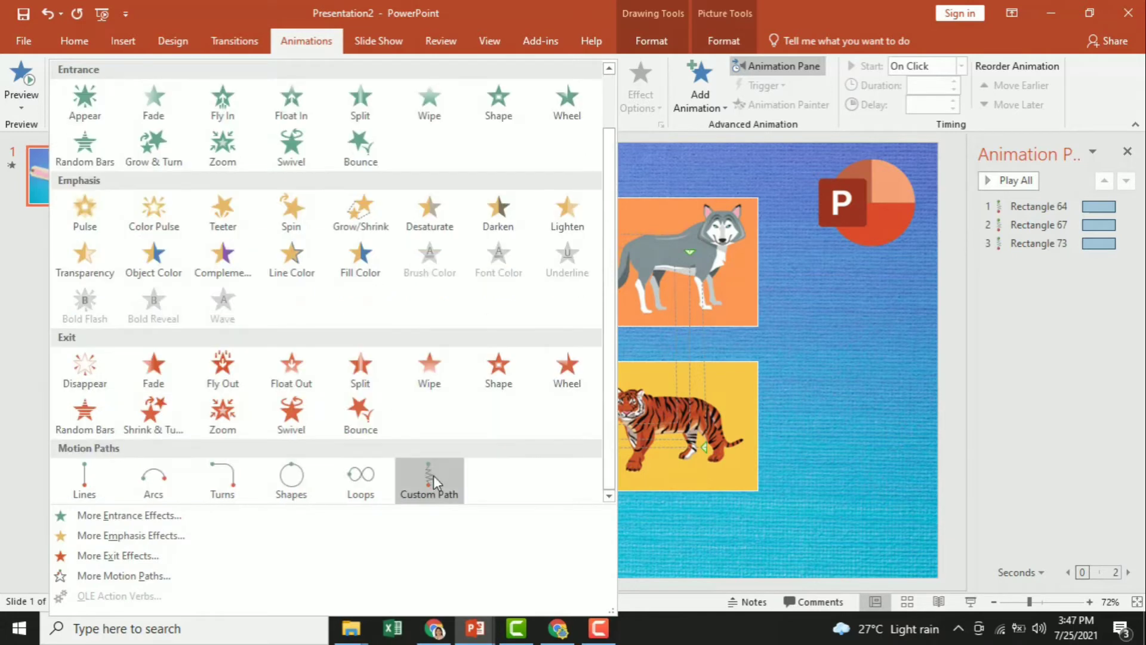
click(433, 475)
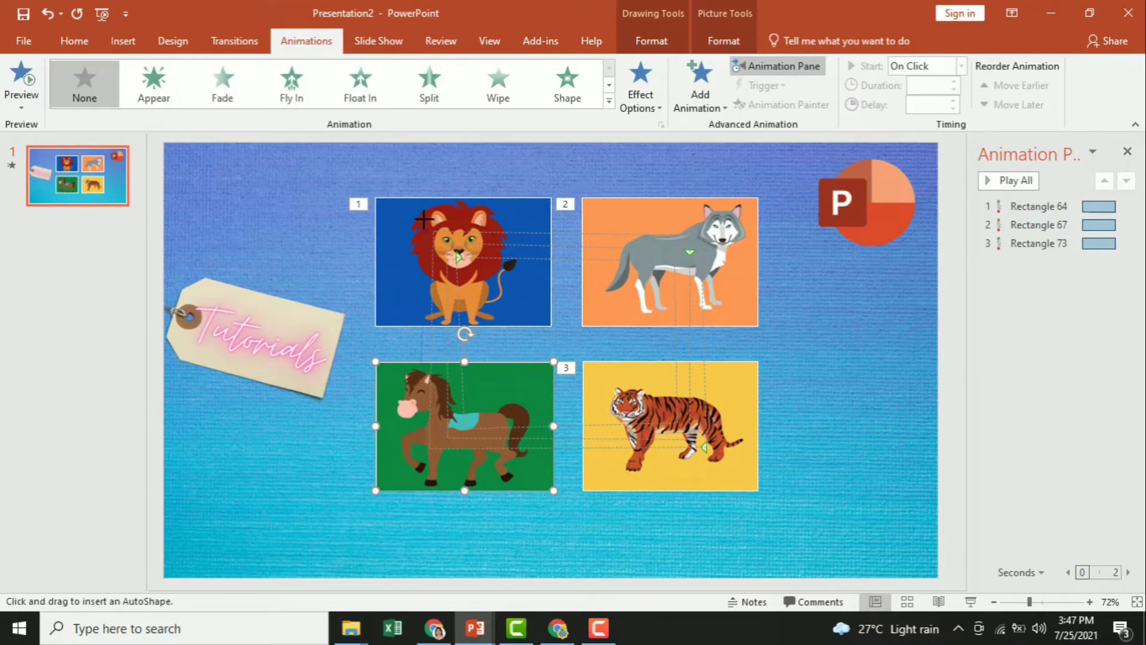
drag(423, 220, 716, 228)
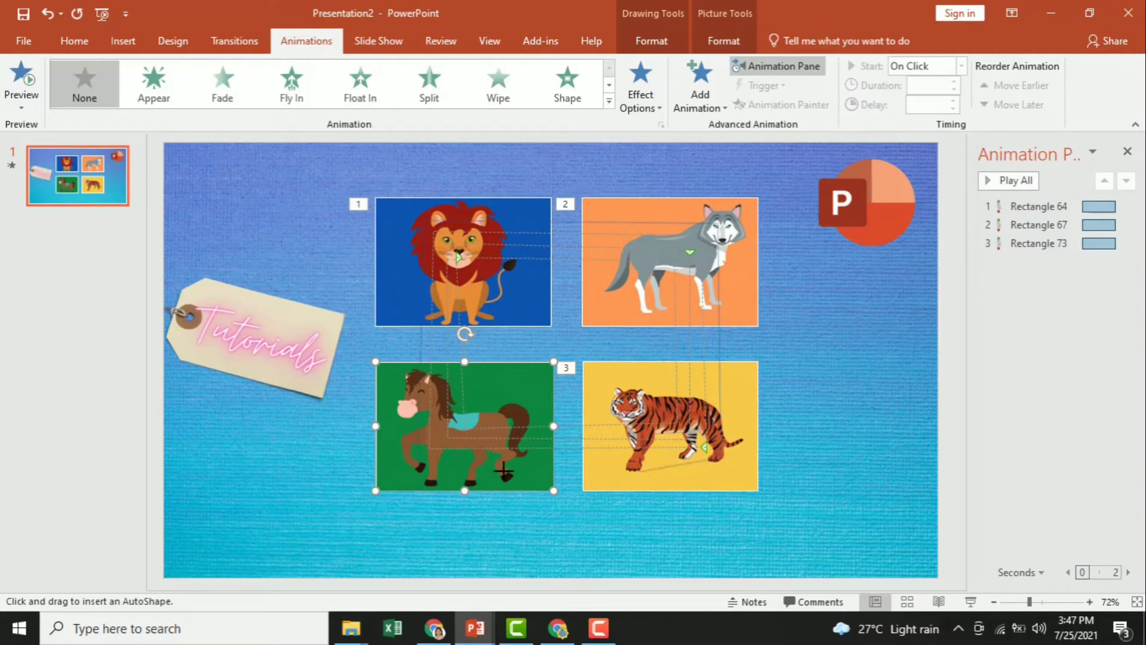
click(416, 458)
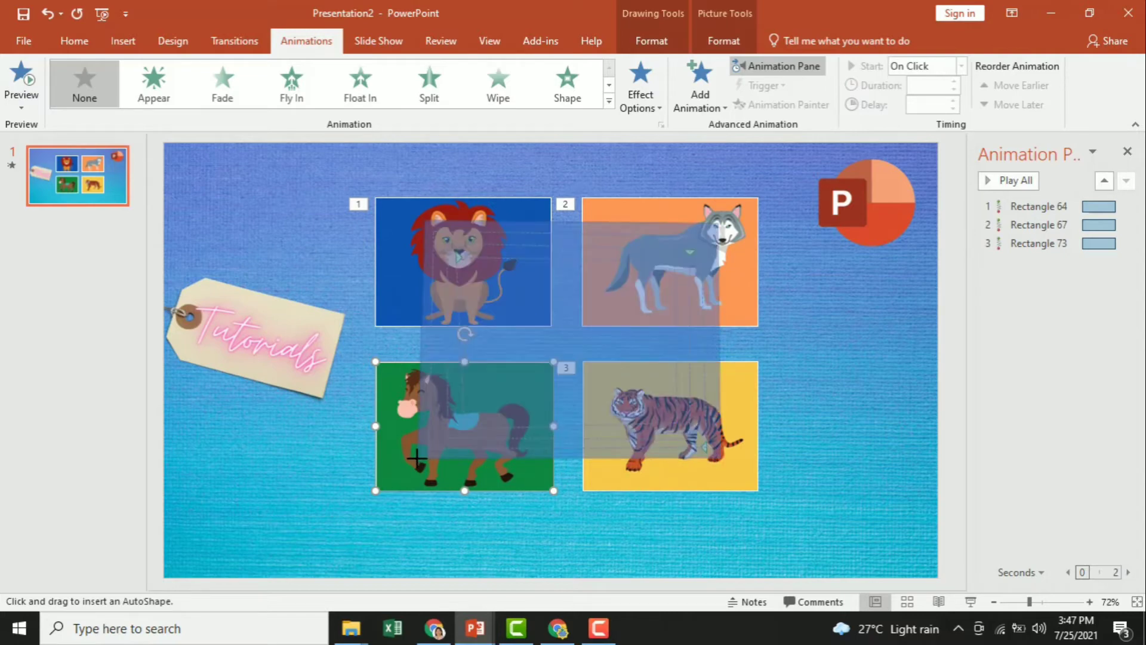
double_click(416, 458)
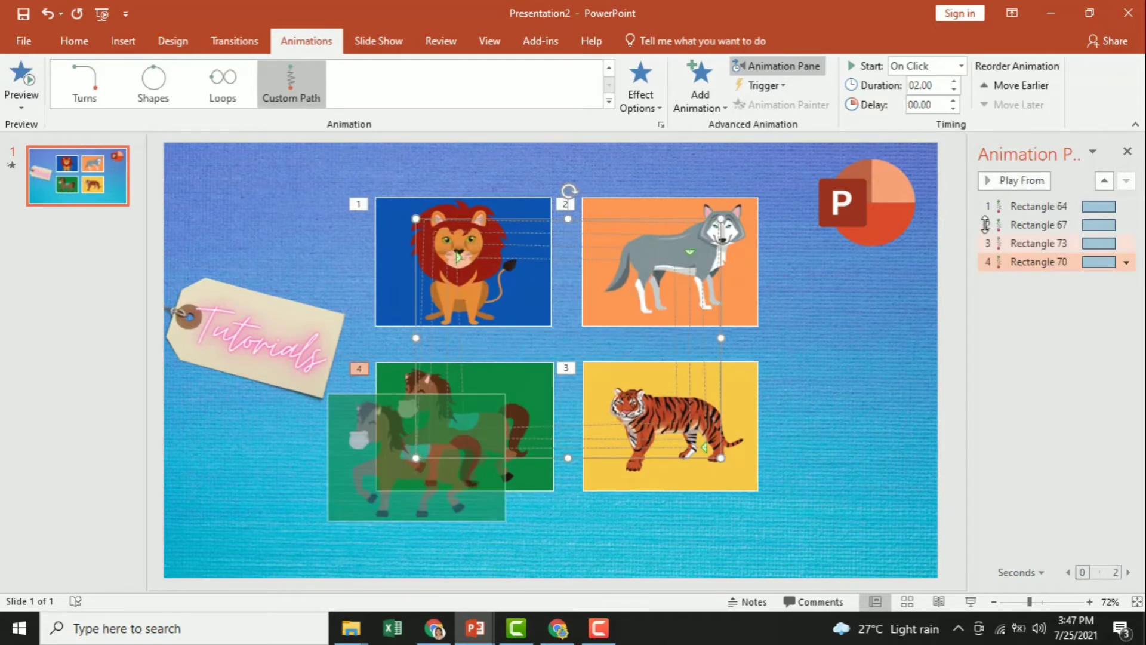
click(1008, 210)
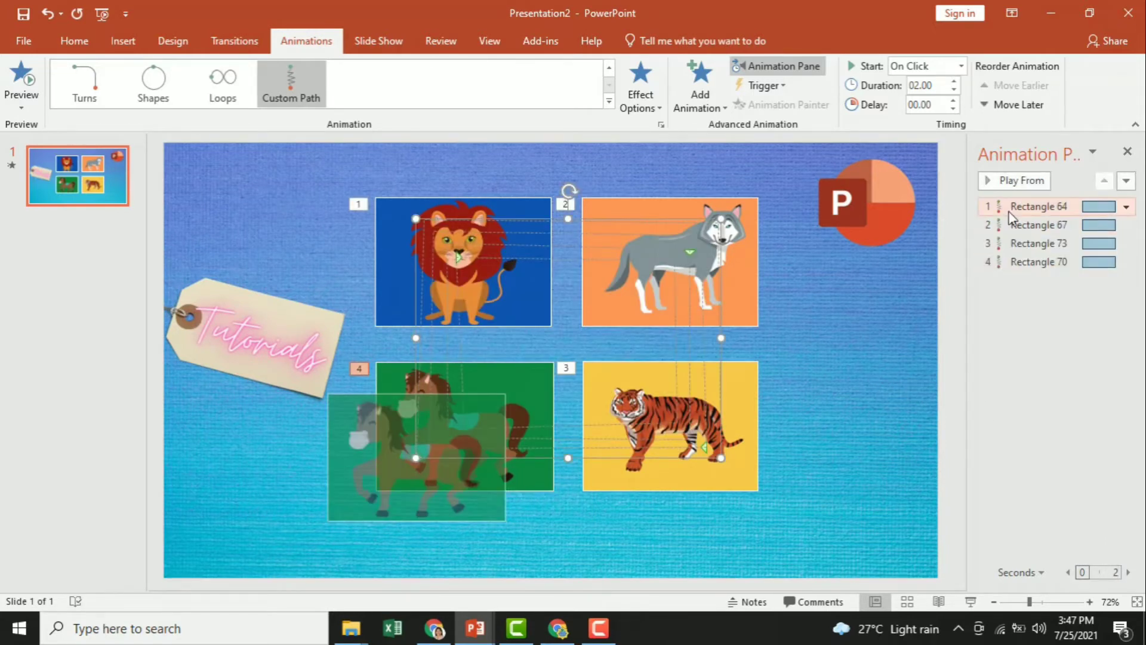
click(986, 180)
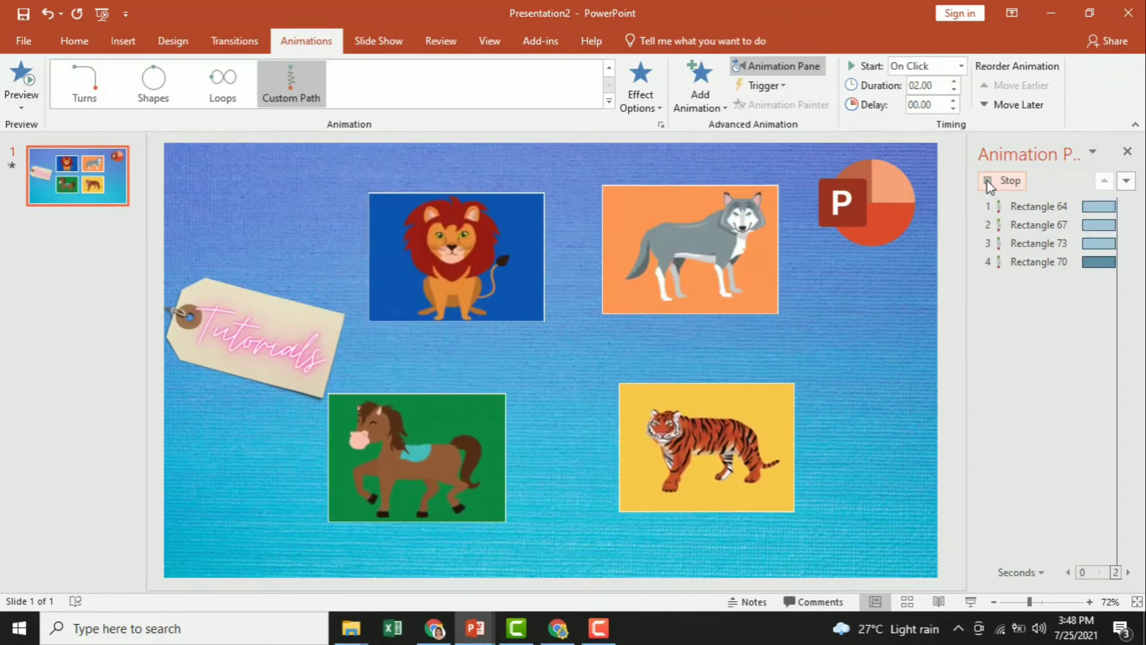
click(391, 226)
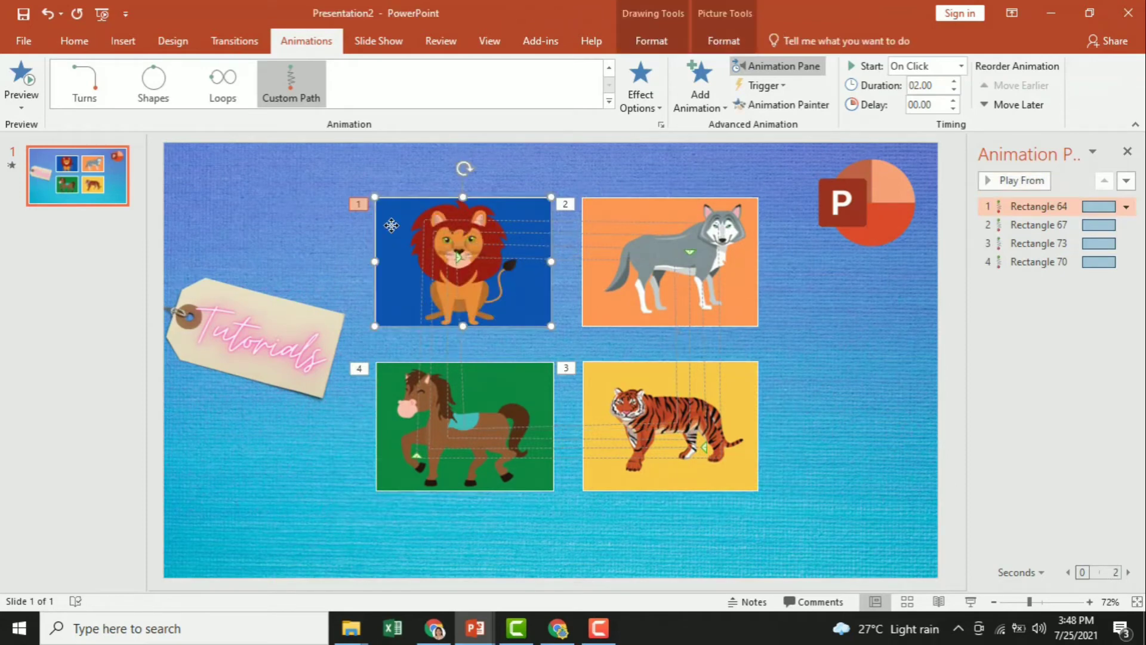
- Set the lion, wolf and tiger path animations to start With Previous
click(961, 67)
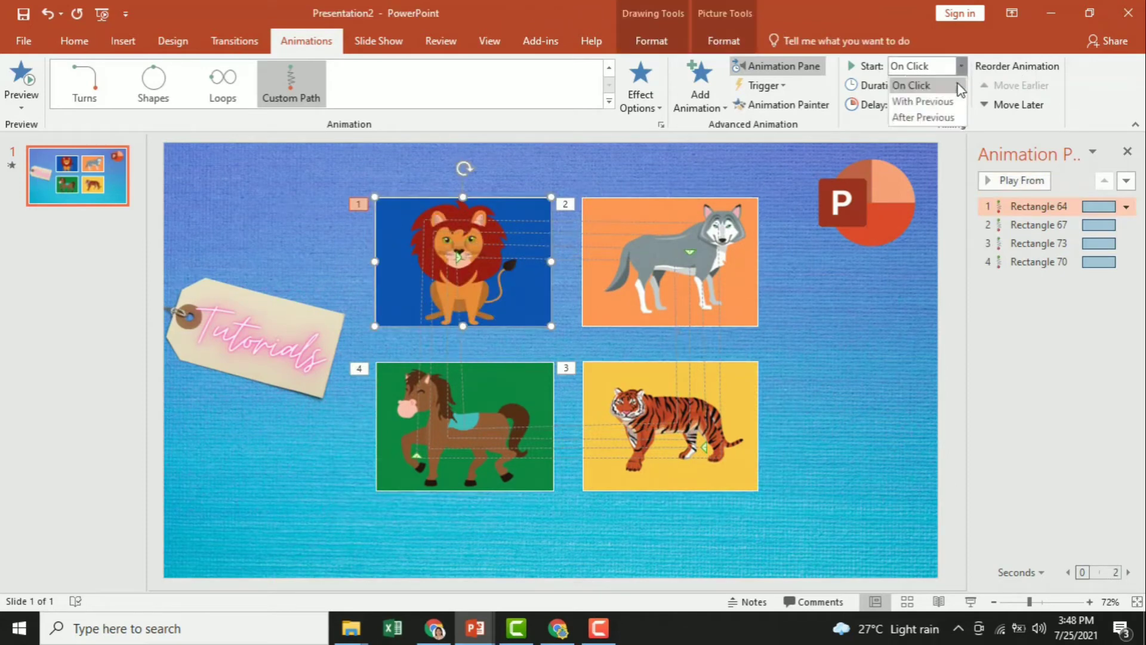
click(921, 102)
click(716, 210)
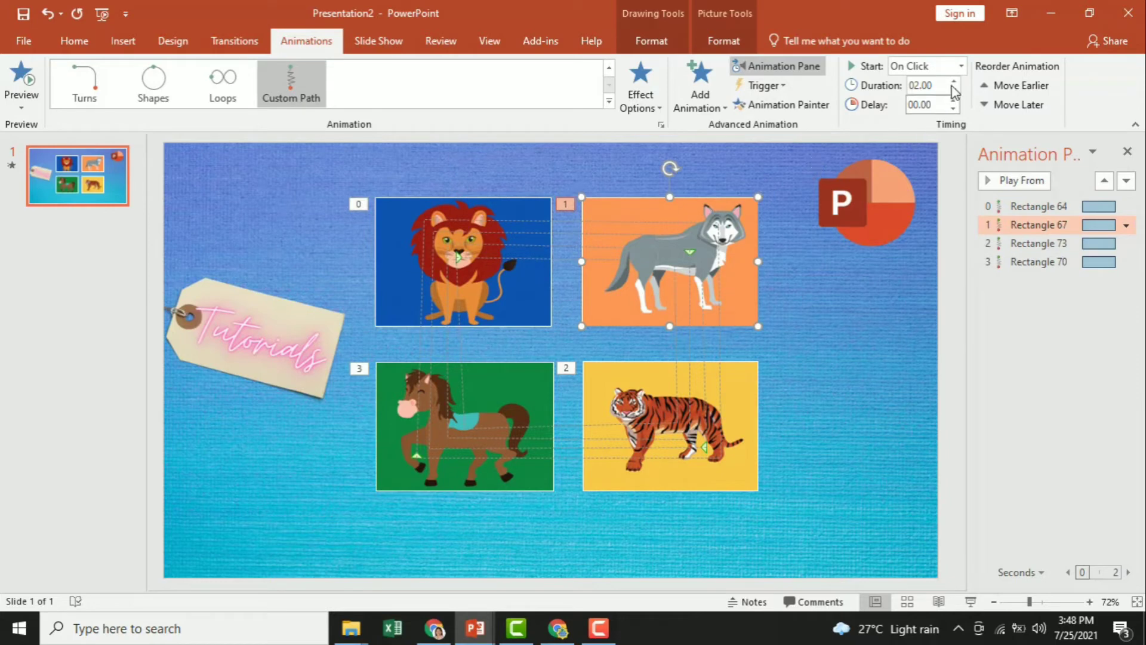
click(961, 66)
click(923, 102)
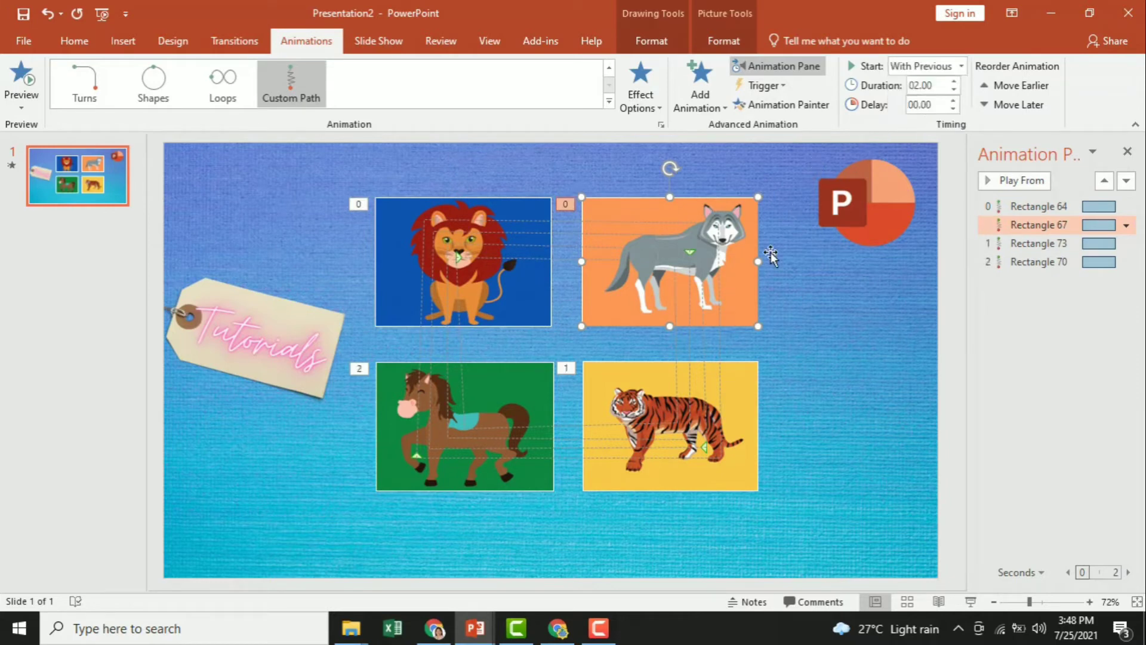
click(749, 412)
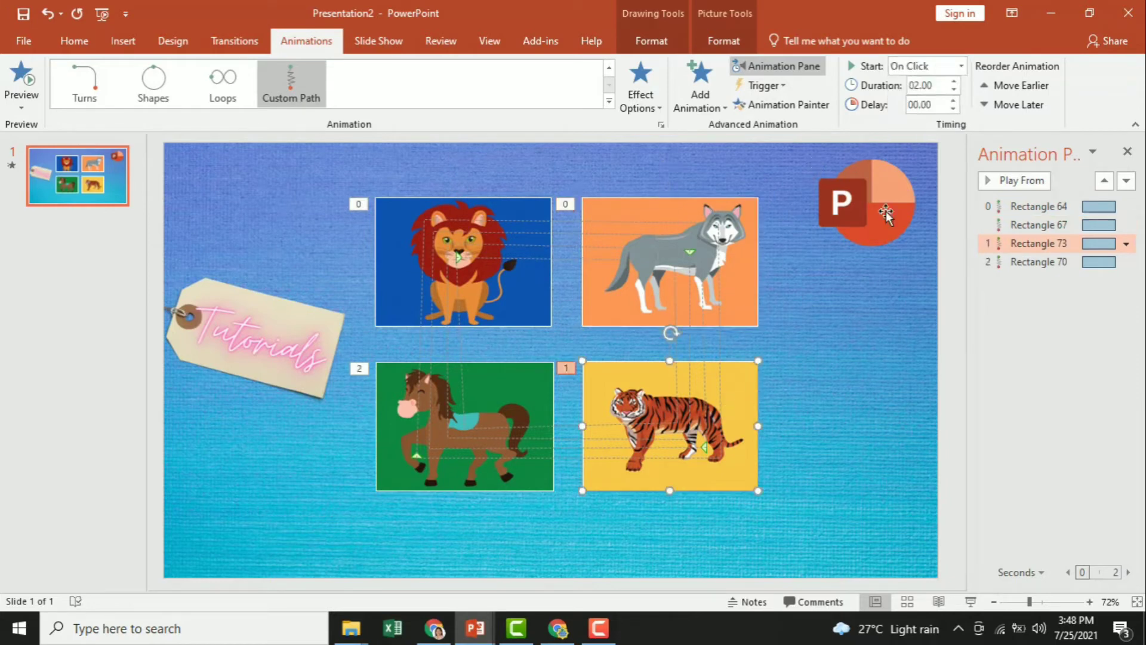
click(961, 67)
click(924, 103)
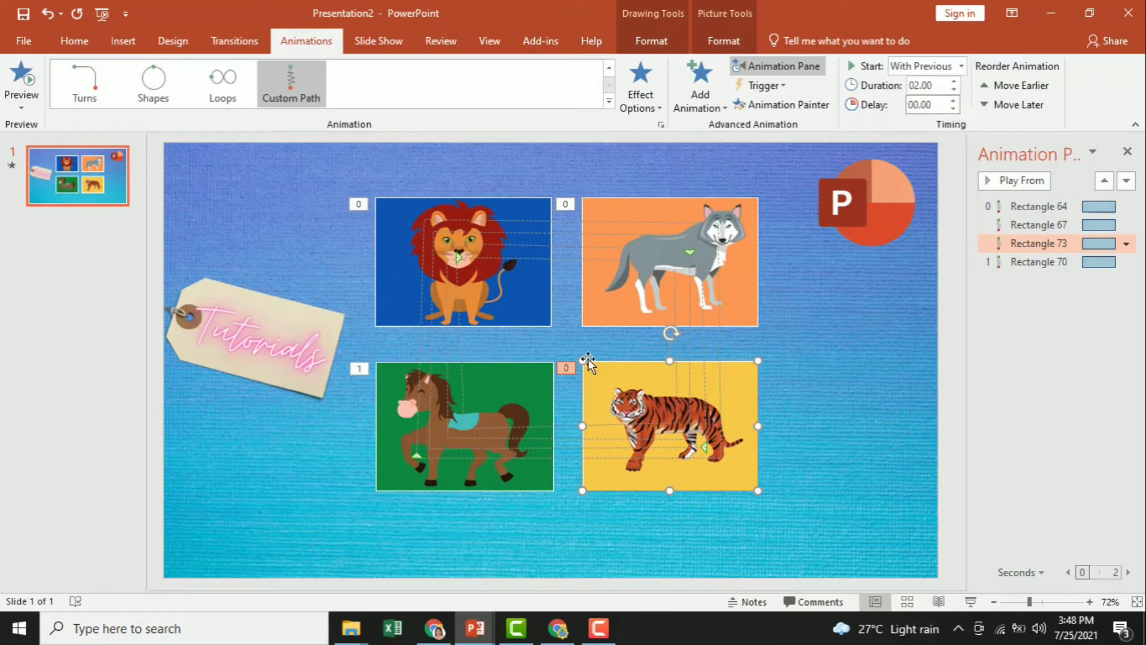
- Set the horse animation to With Previous as well and preview from the lion's animation
click(385, 420)
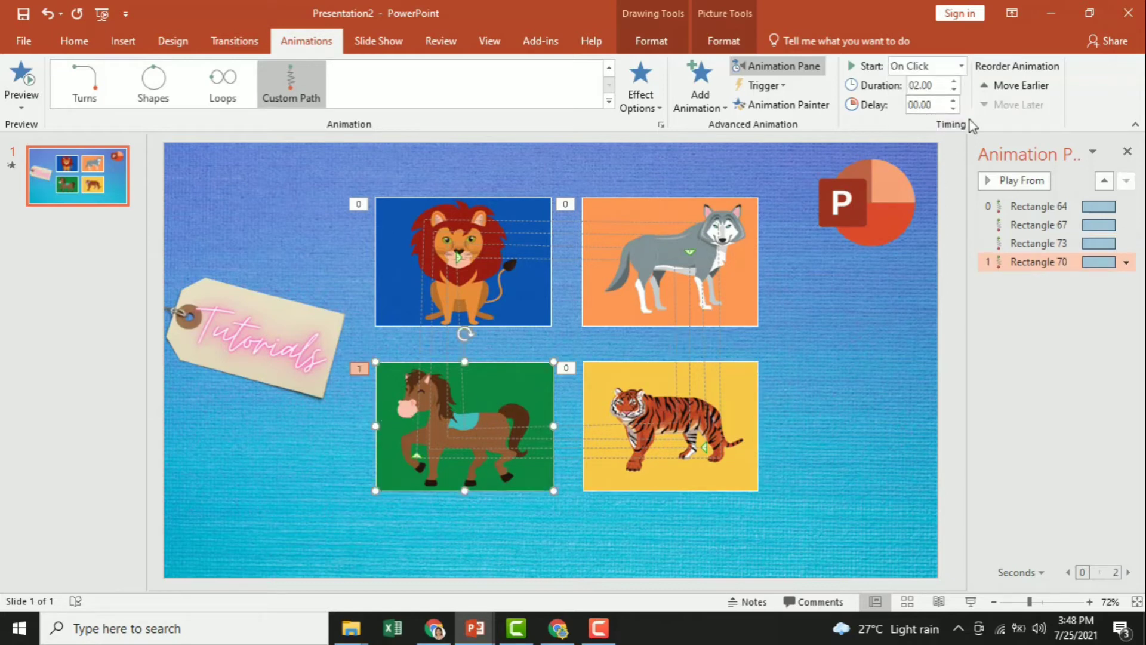
click(961, 66)
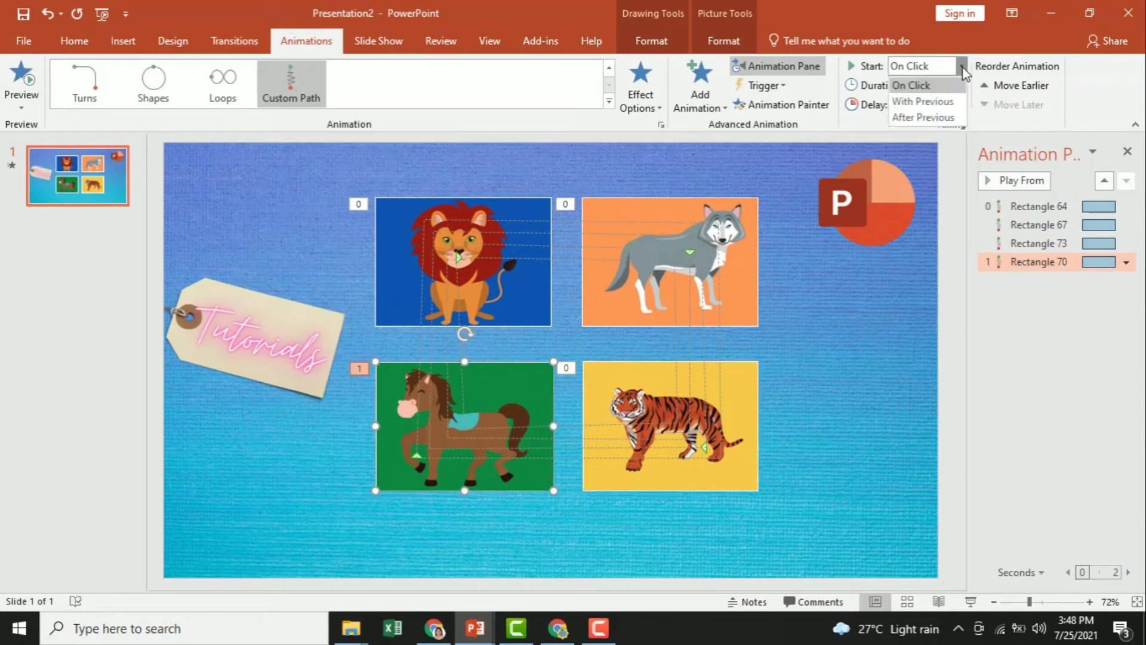
click(924, 102)
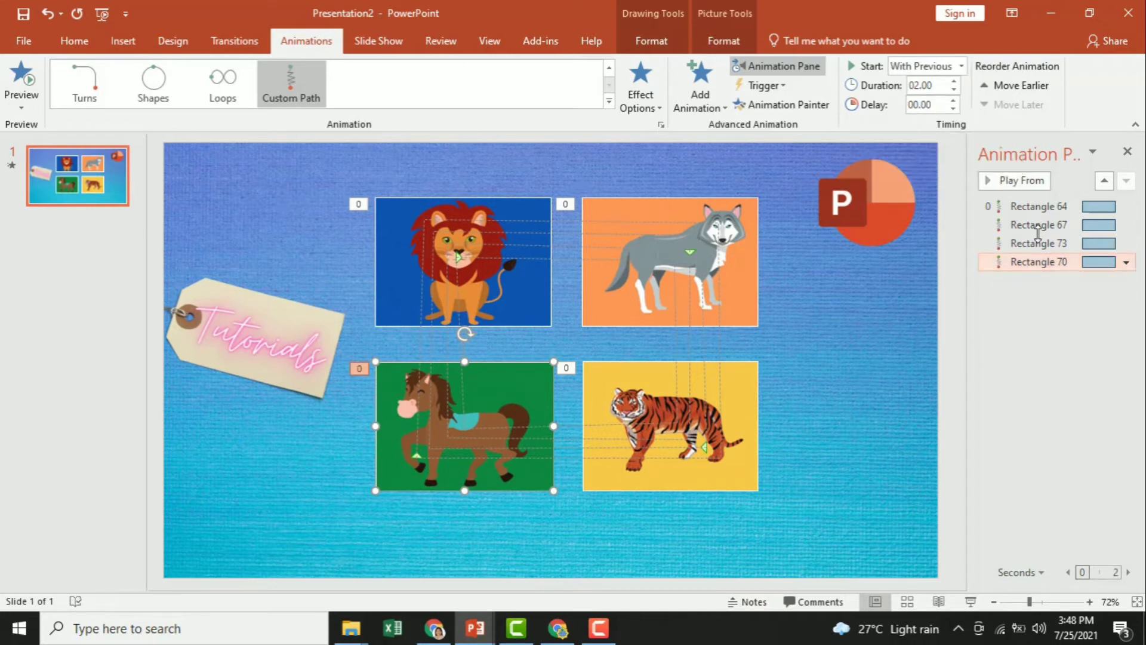
click(1038, 206)
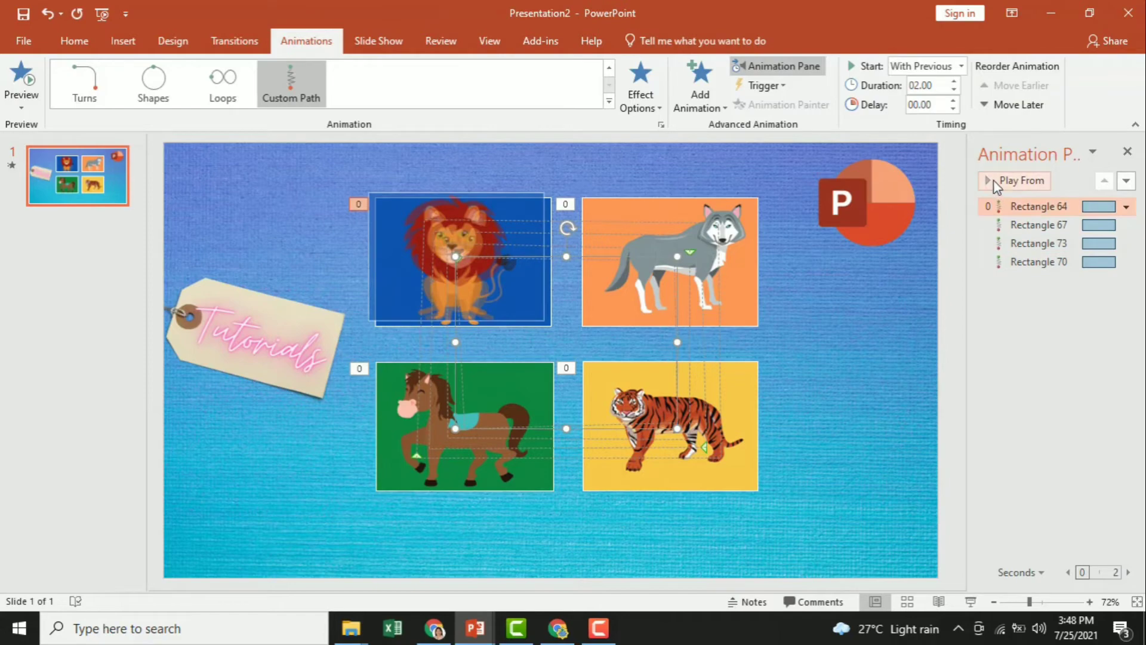
click(1006, 180)
- Set the lion and wolf animations to repeat Until End of Slide
click(1126, 206)
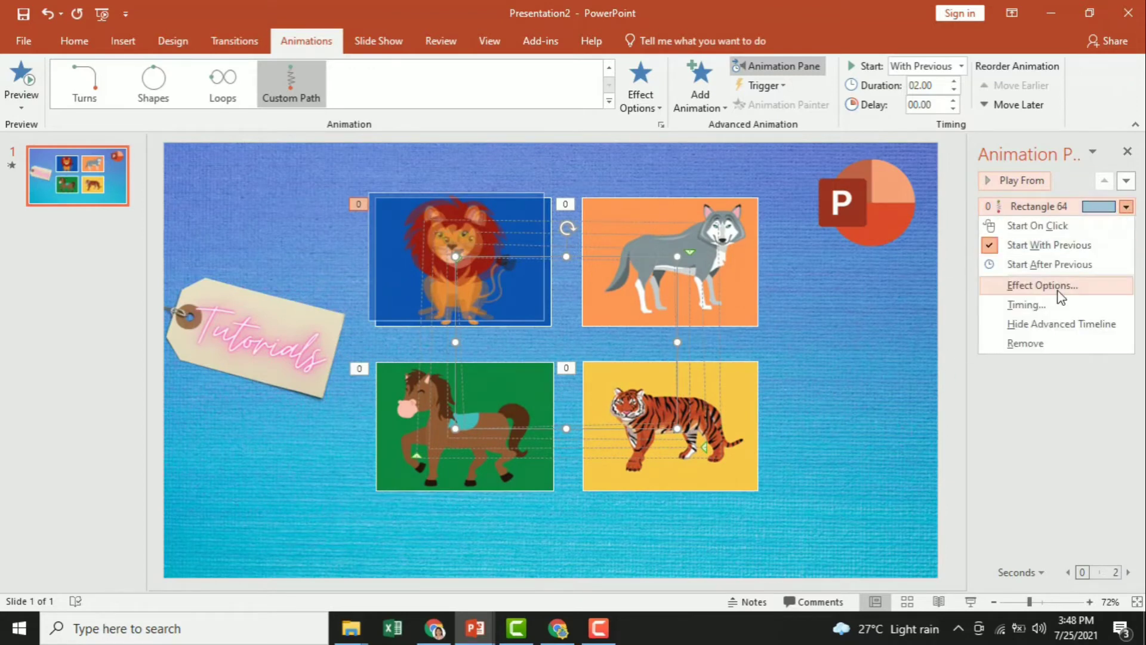
click(1049, 306)
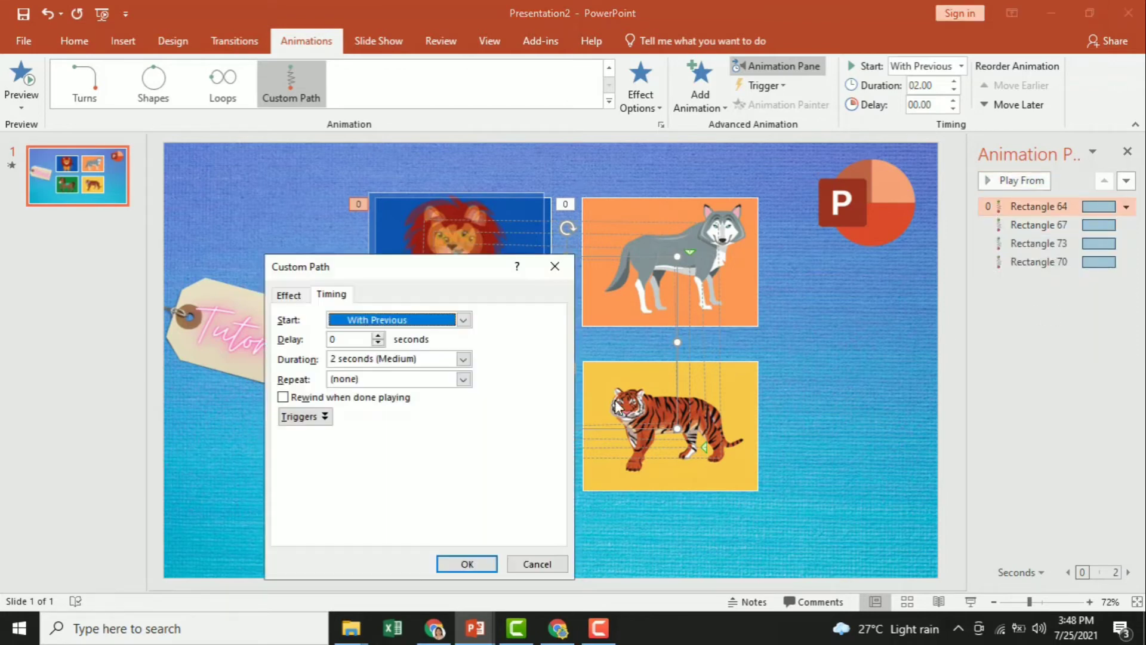
click(464, 379)
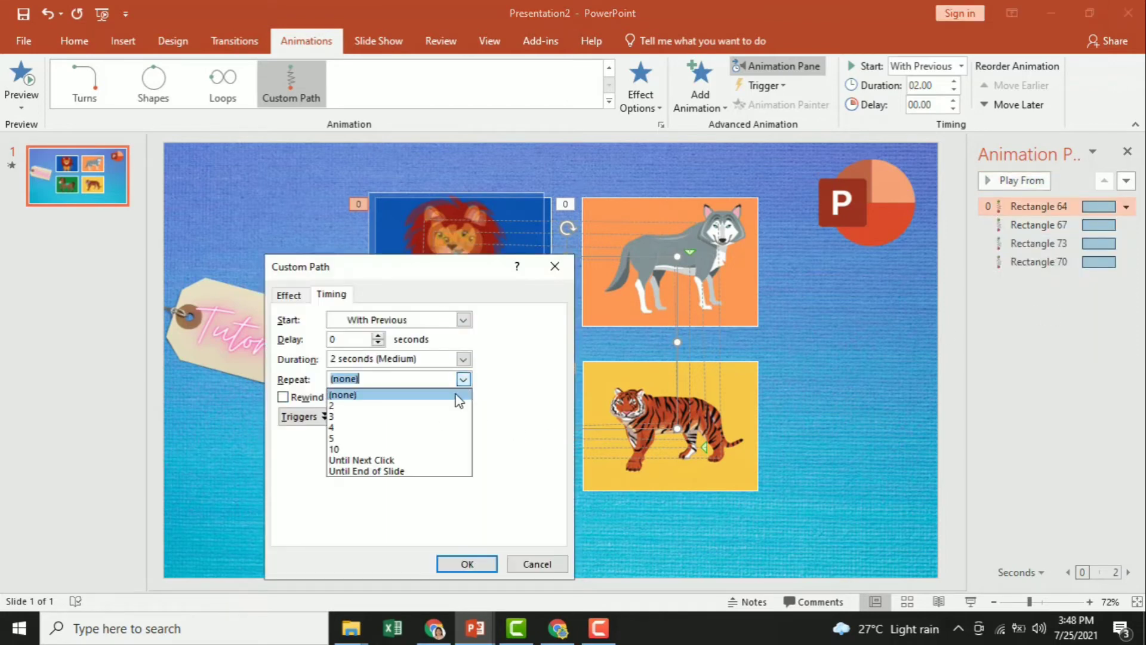
click(389, 471)
click(466, 564)
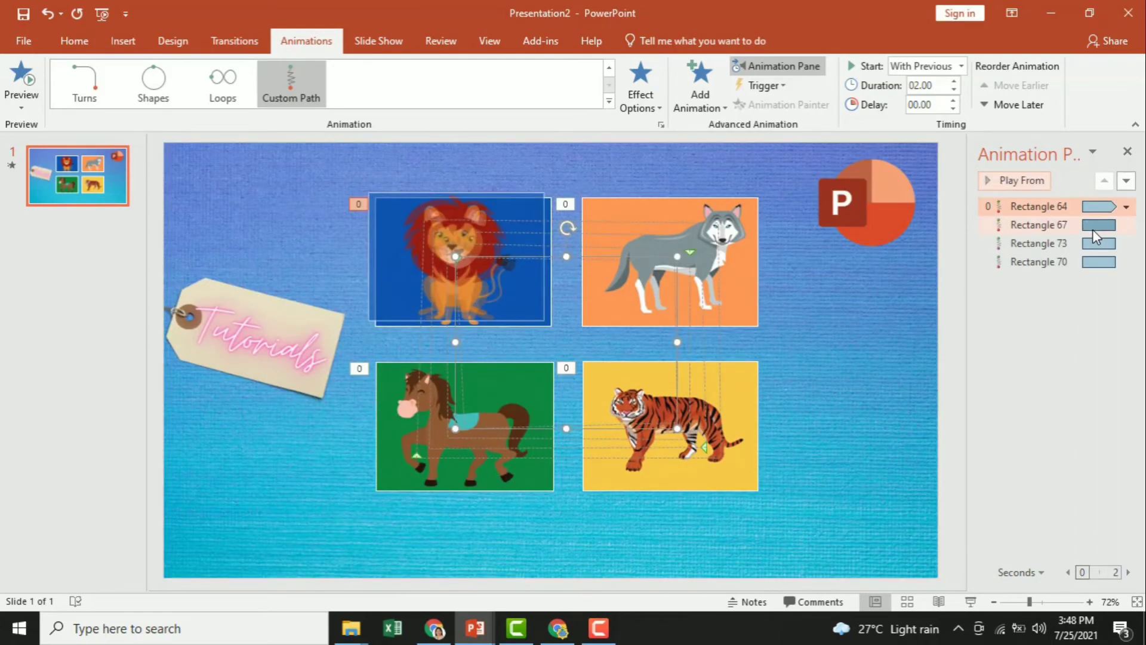
click(1129, 225)
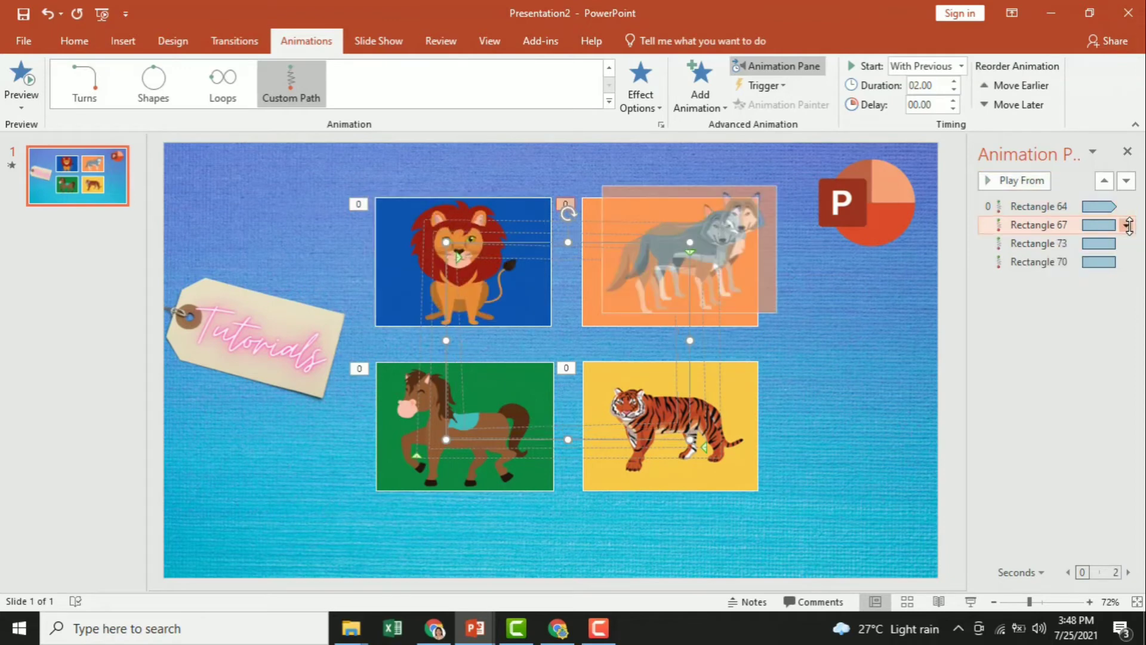
click(1130, 228)
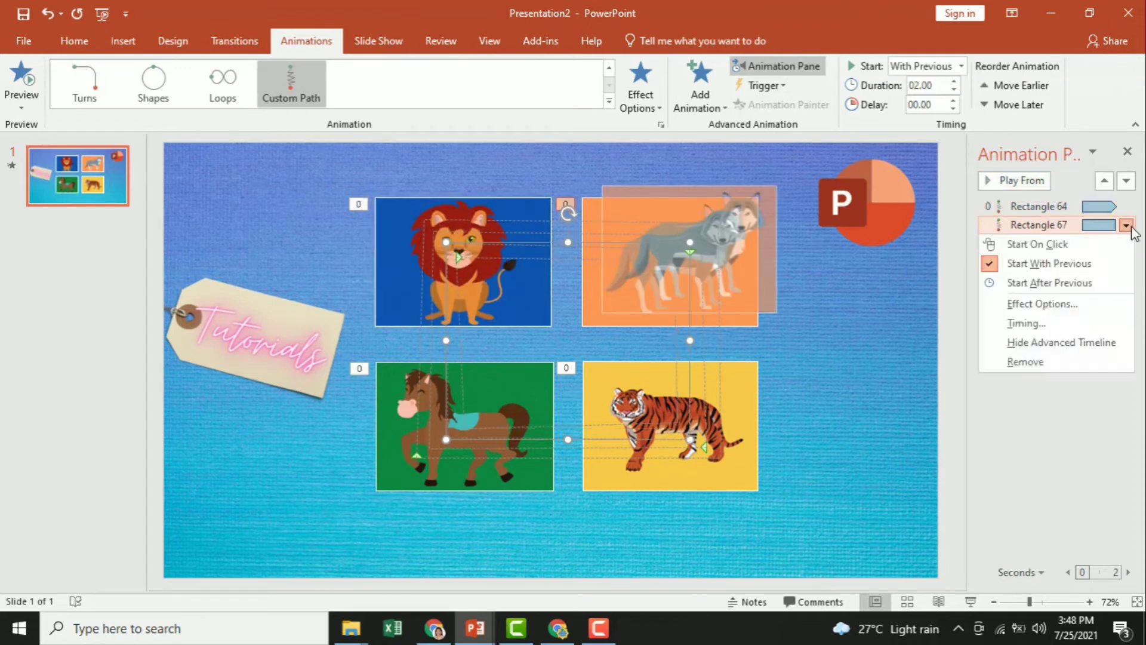
click(1039, 329)
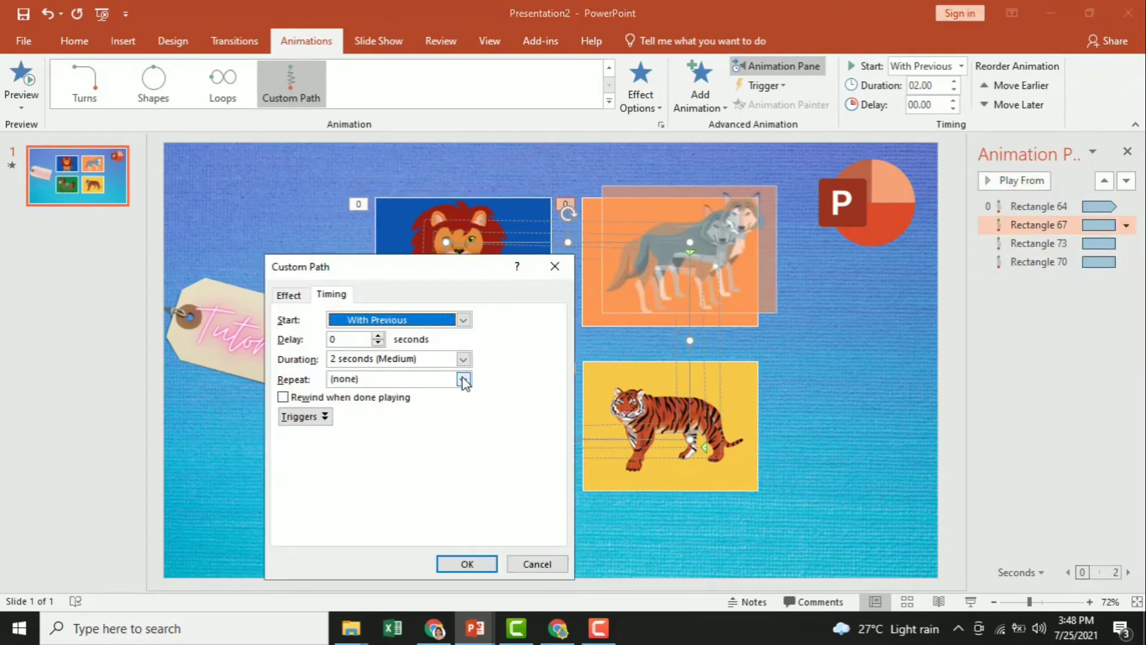
click(464, 378)
click(394, 471)
click(467, 563)
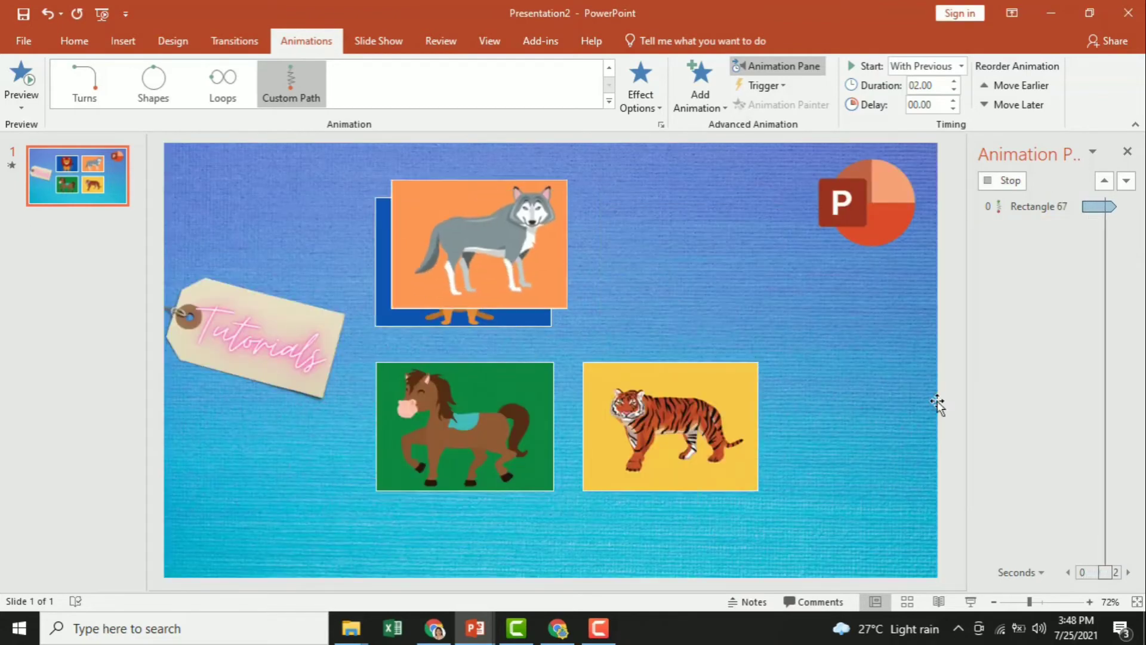
- Set the tiger and horse (Rectangle 70) animations to repeat Until End of Slide too
click(708, 463)
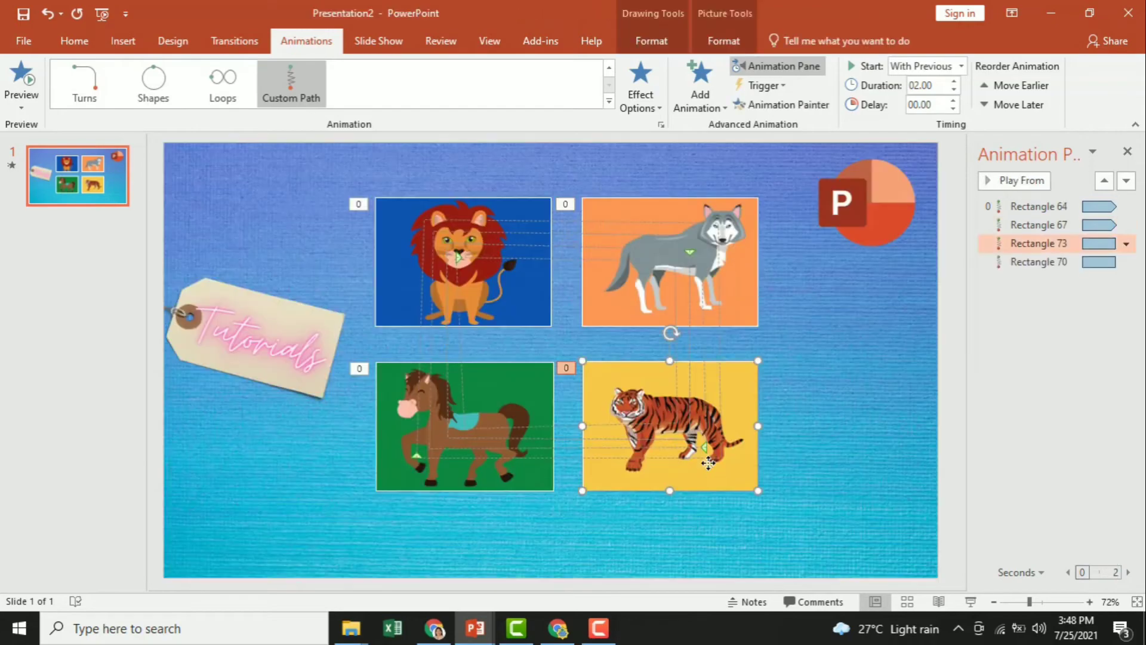
click(1125, 245)
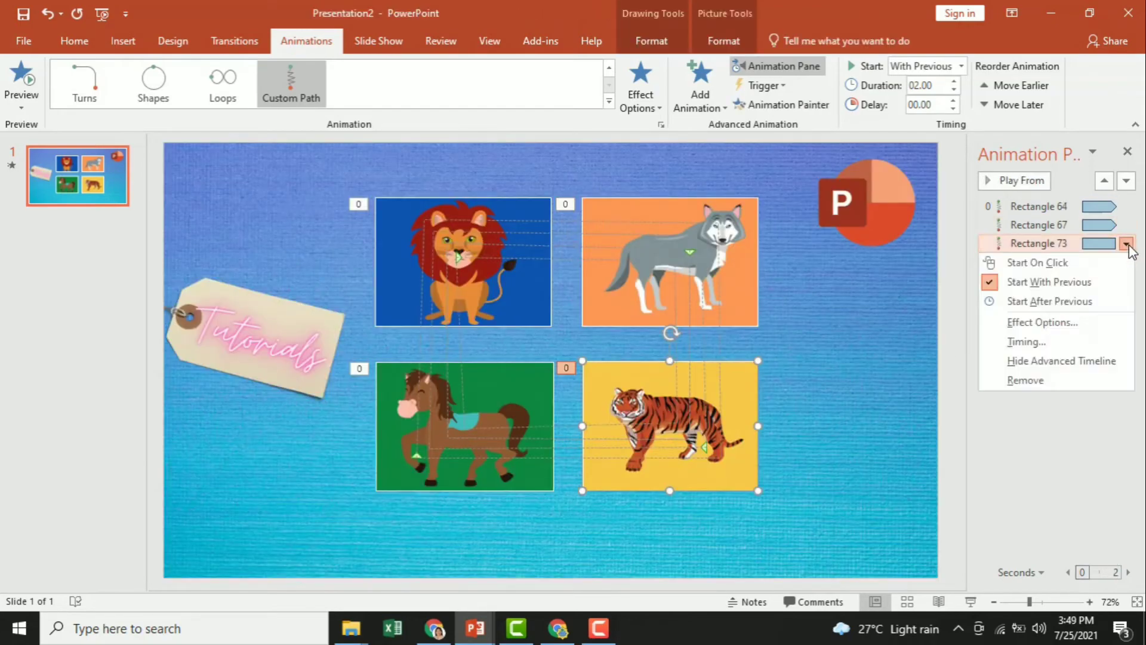
click(1030, 344)
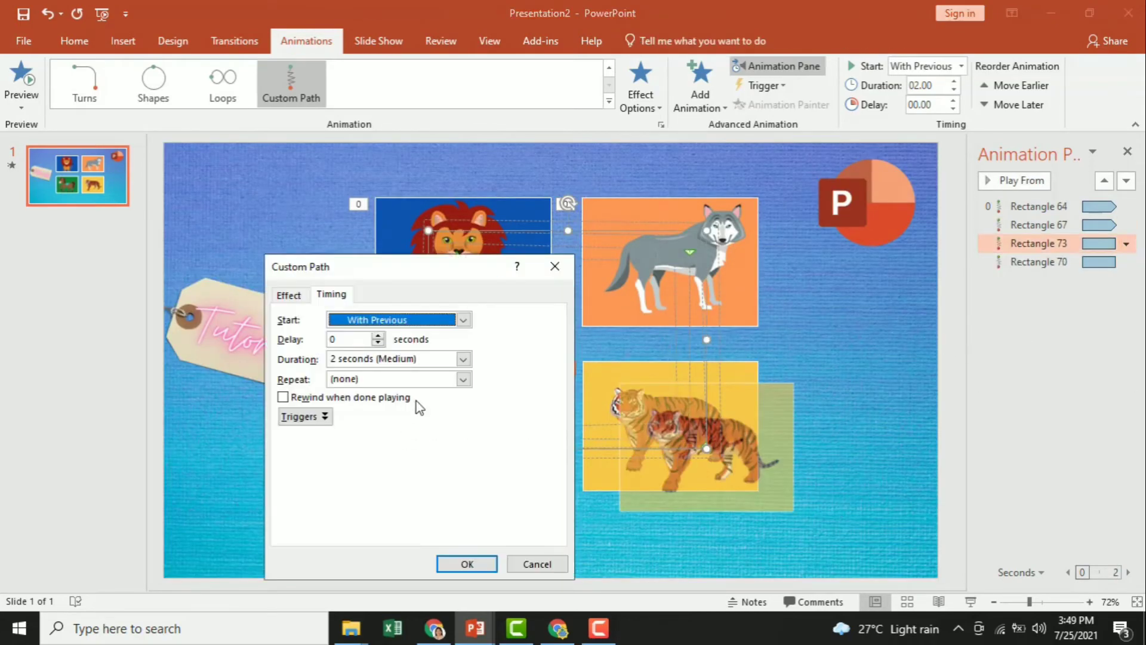
click(463, 379)
click(394, 471)
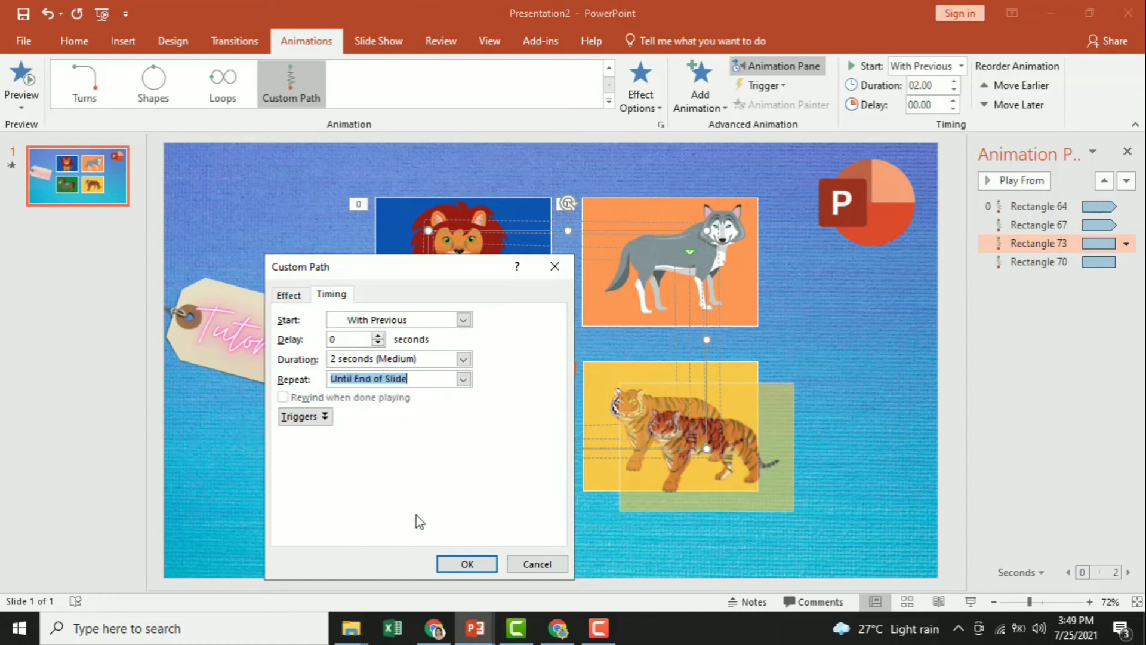
click(458, 564)
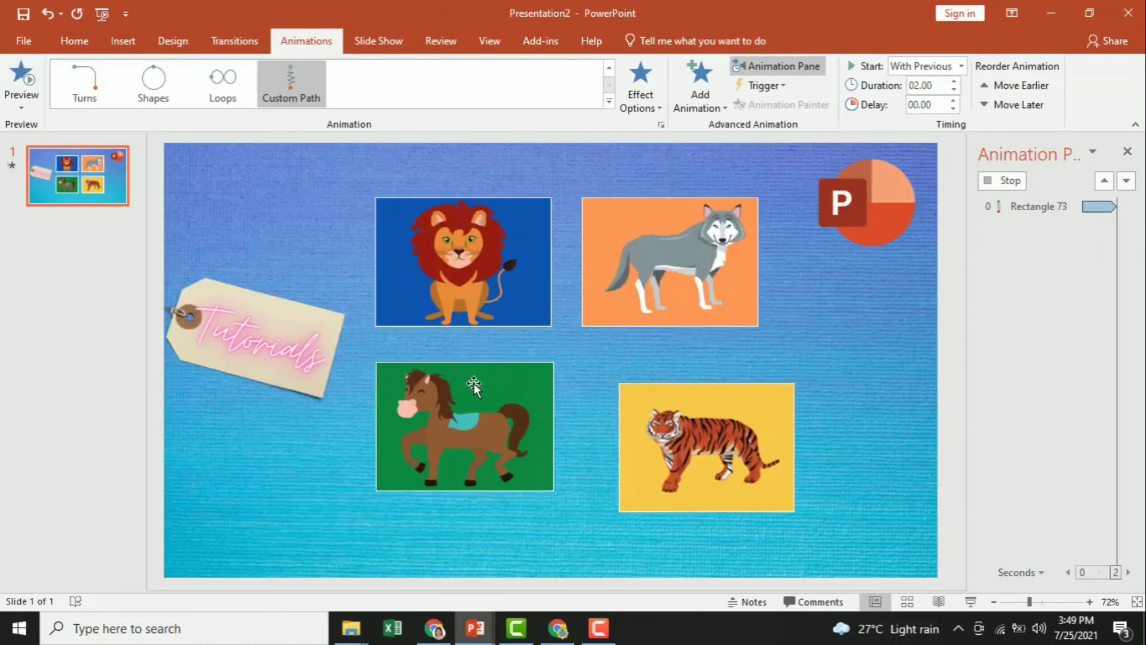
click(396, 443)
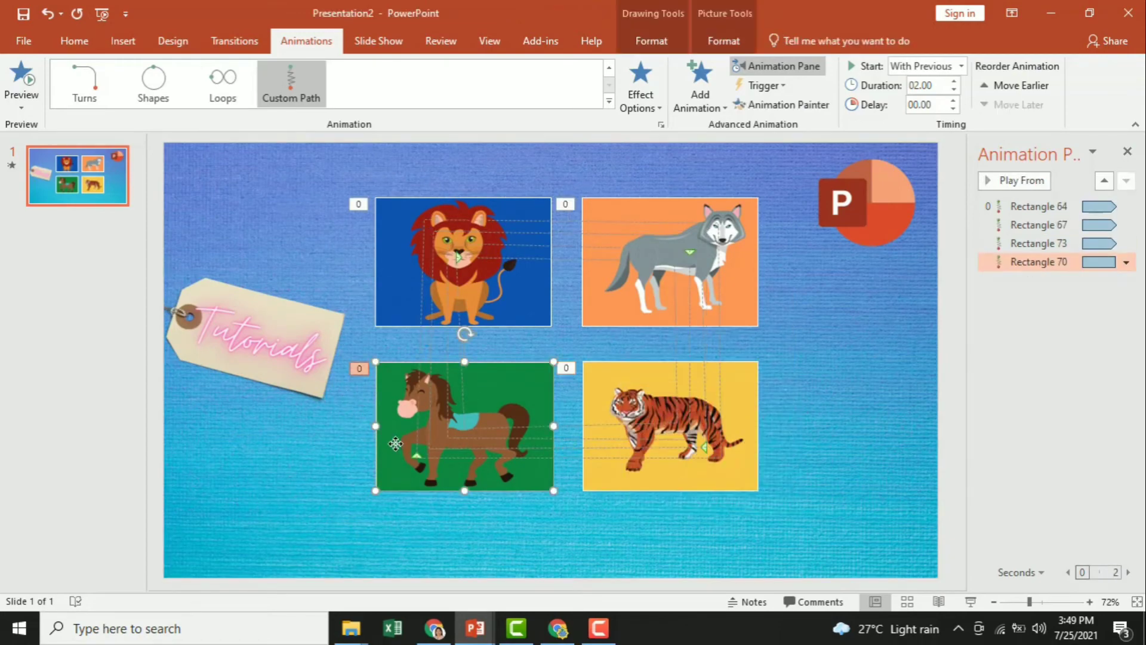
click(1126, 262)
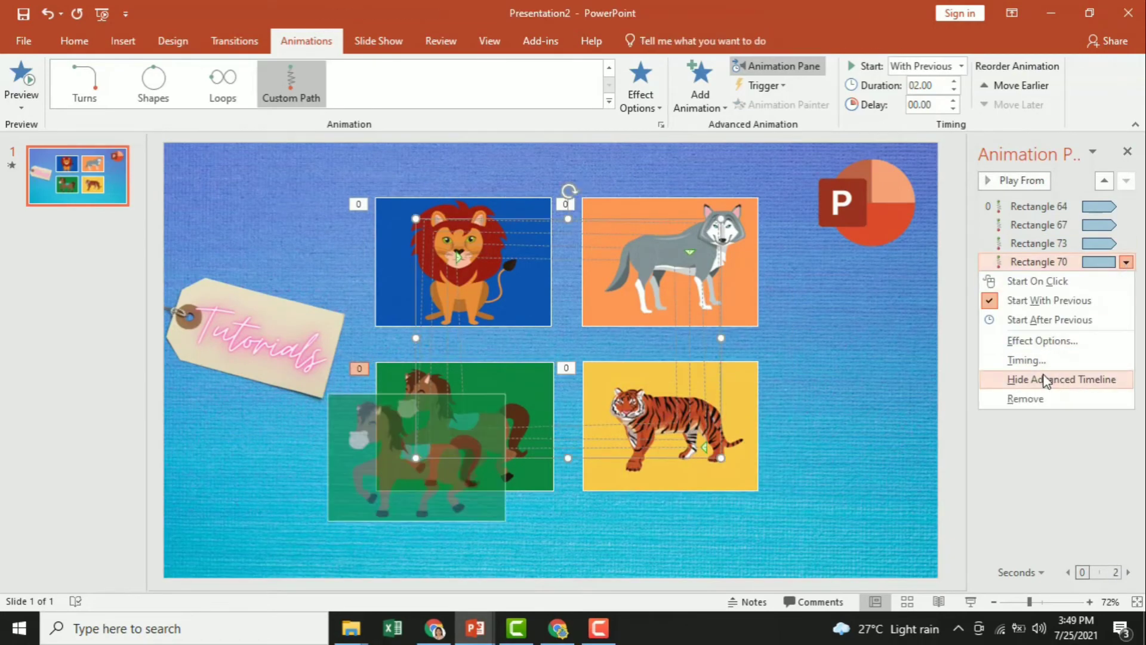
click(1027, 360)
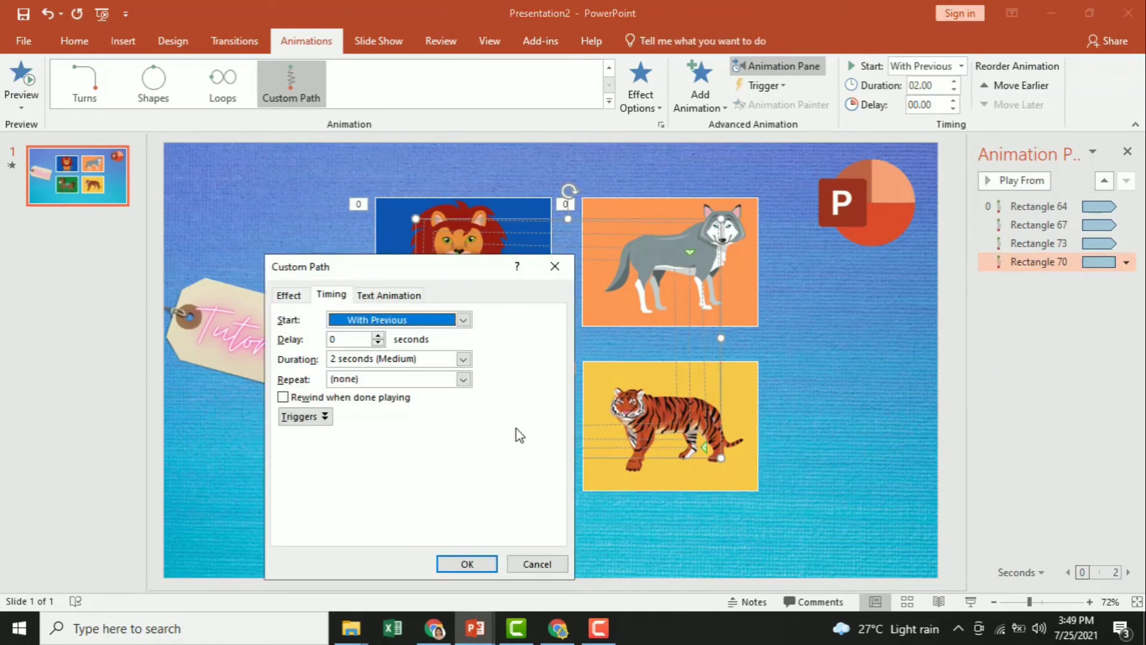
click(463, 379)
click(377, 471)
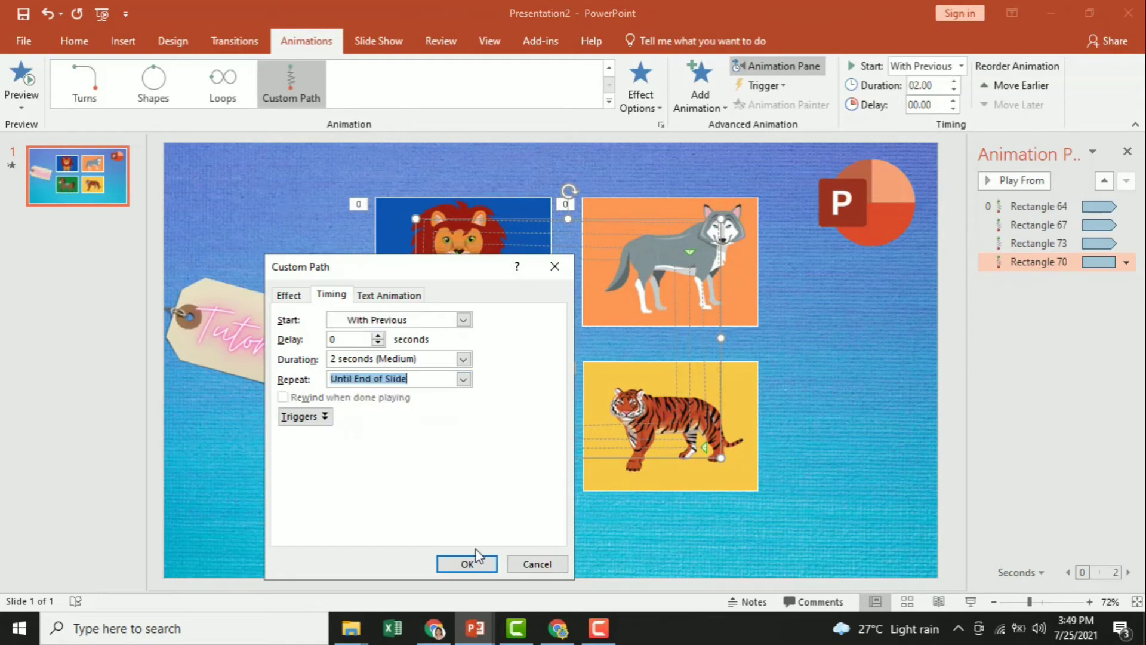
click(466, 563)
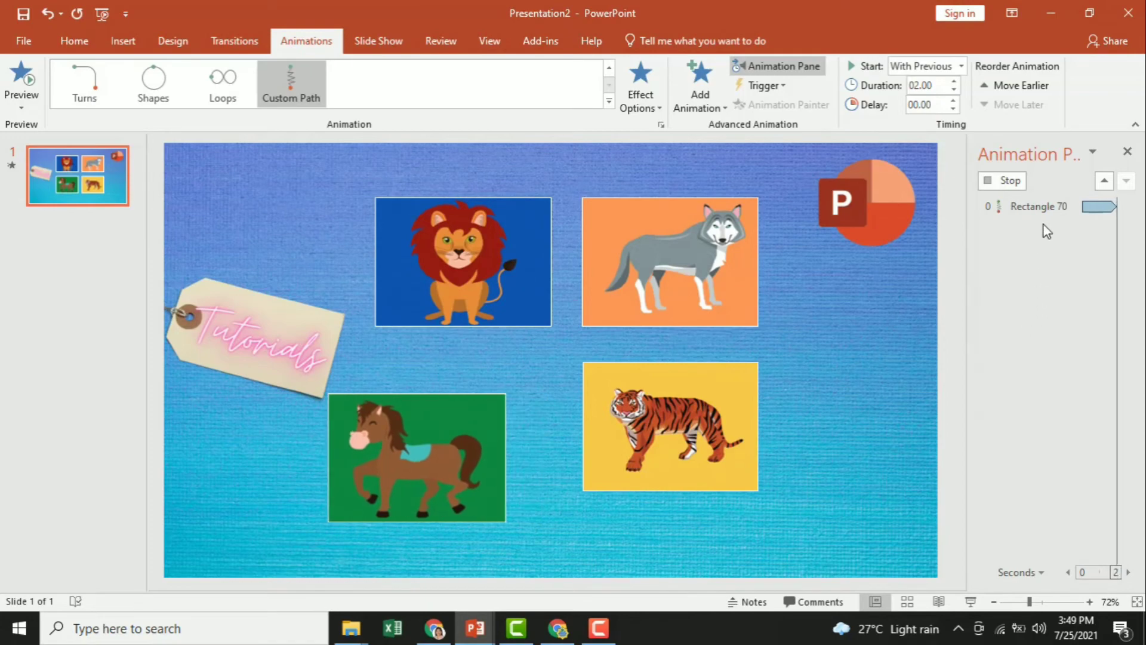
click(1039, 206)
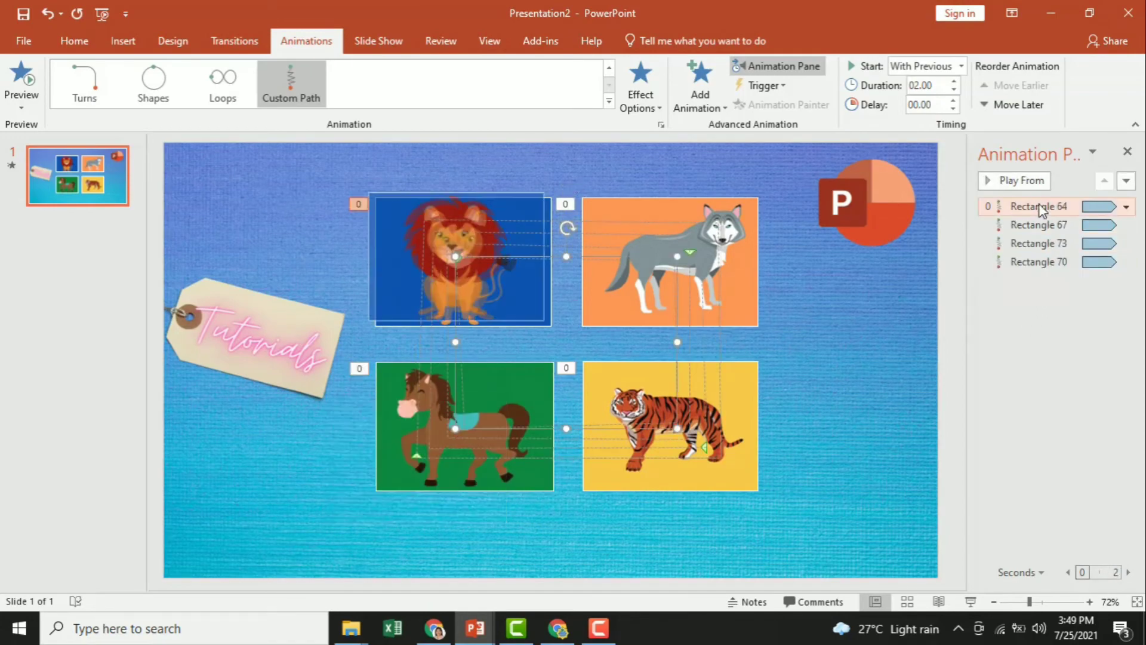
click(983, 180)
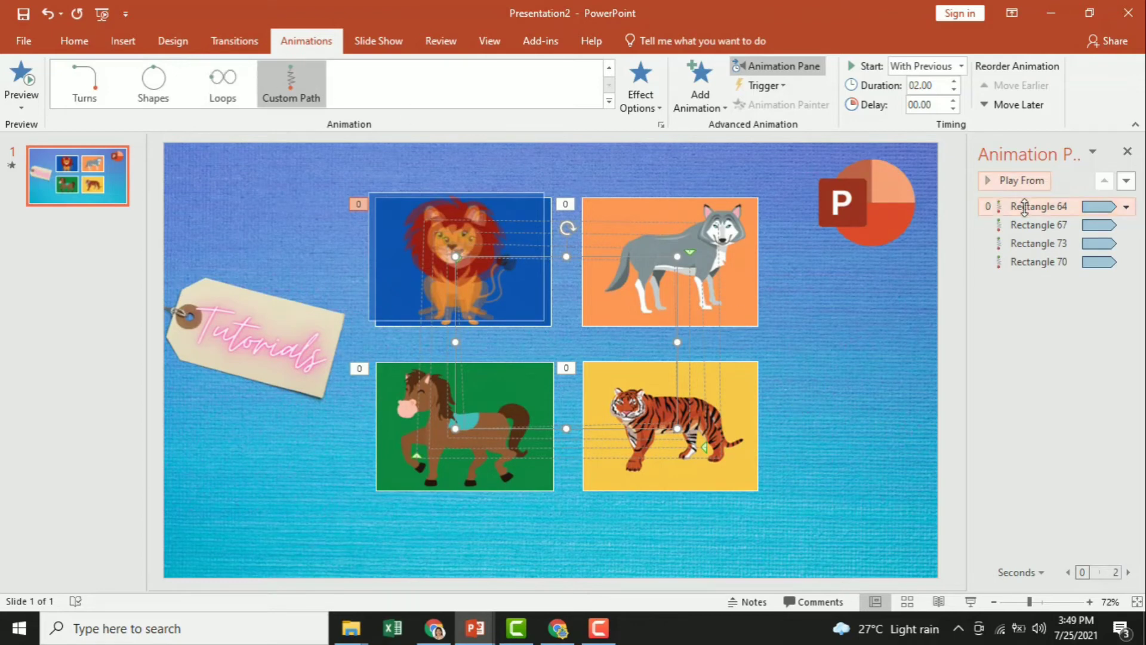
click(992, 180)
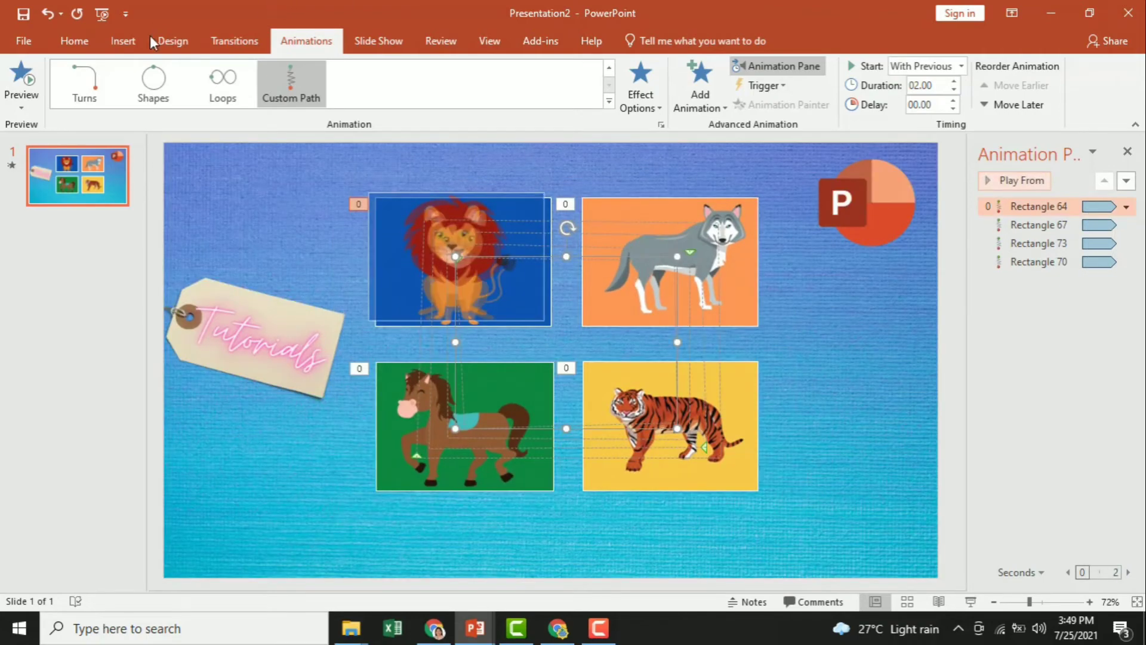
- Add a text box above the lion reading 'Which picture does not belong to the group?' and select its text
click(123, 40)
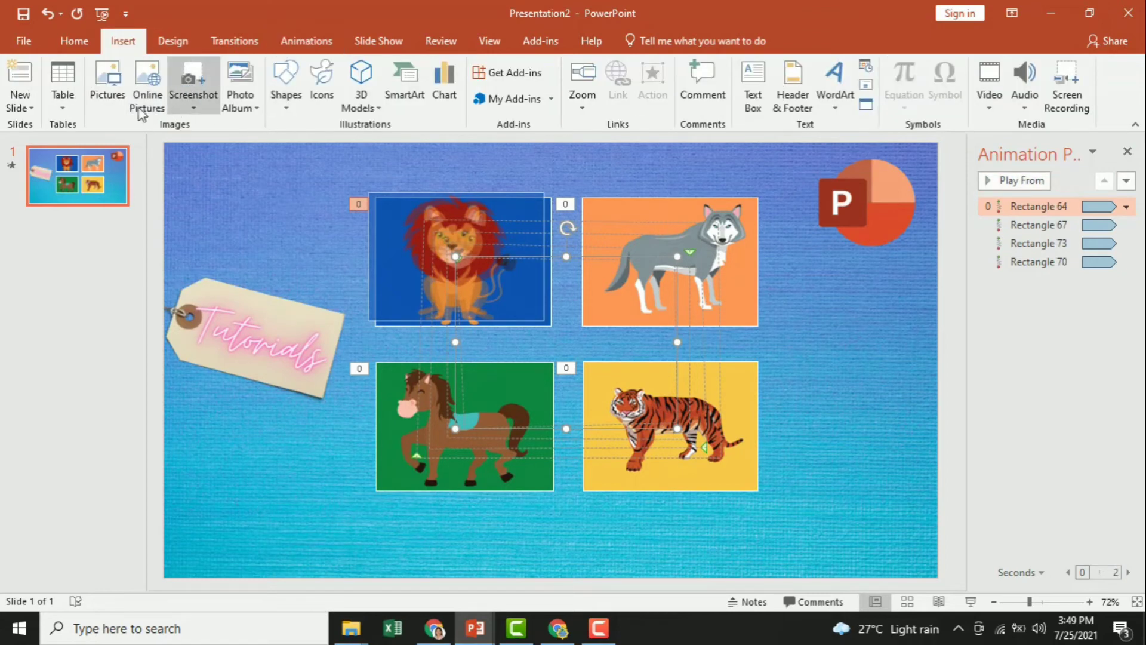
click(752, 84)
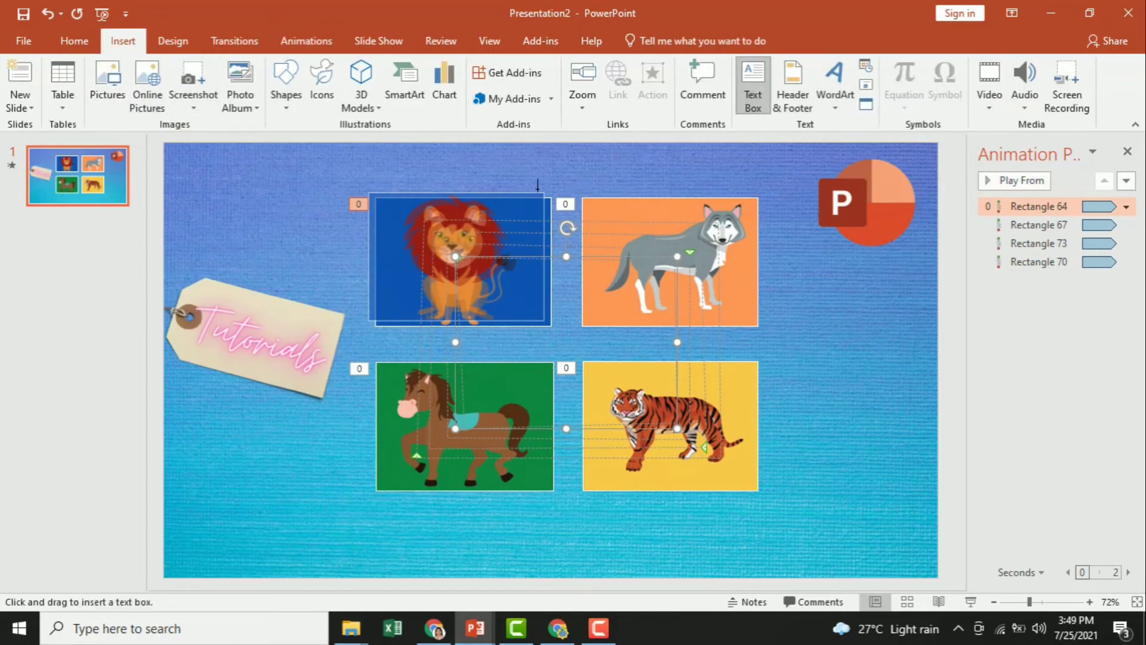
click(424, 160)
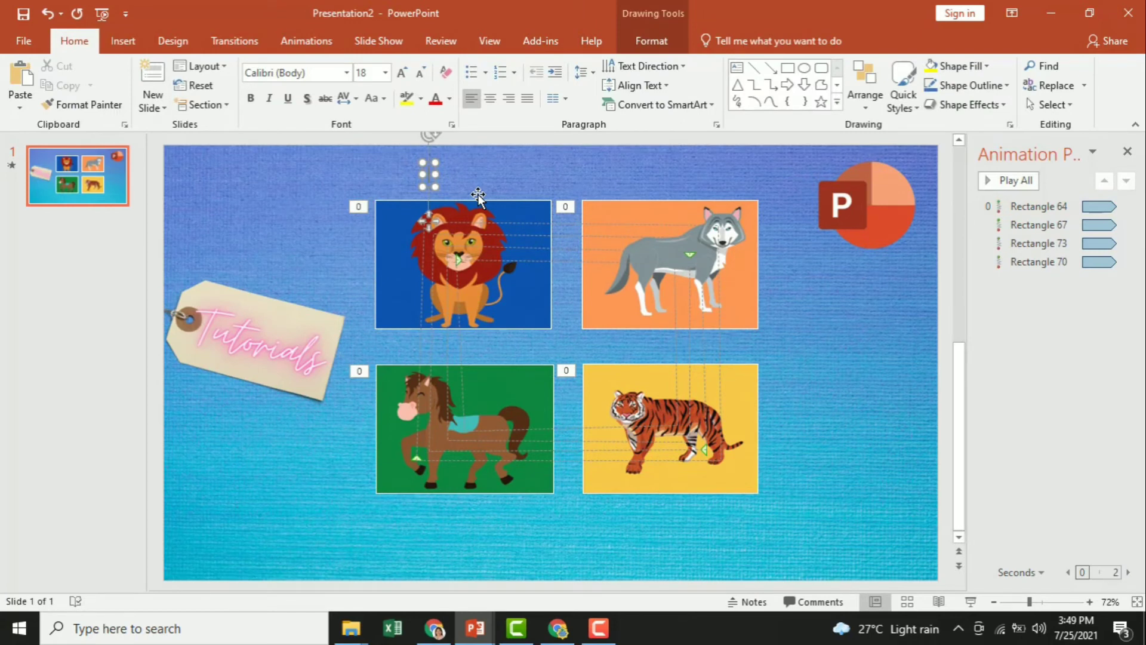
text(Wh)
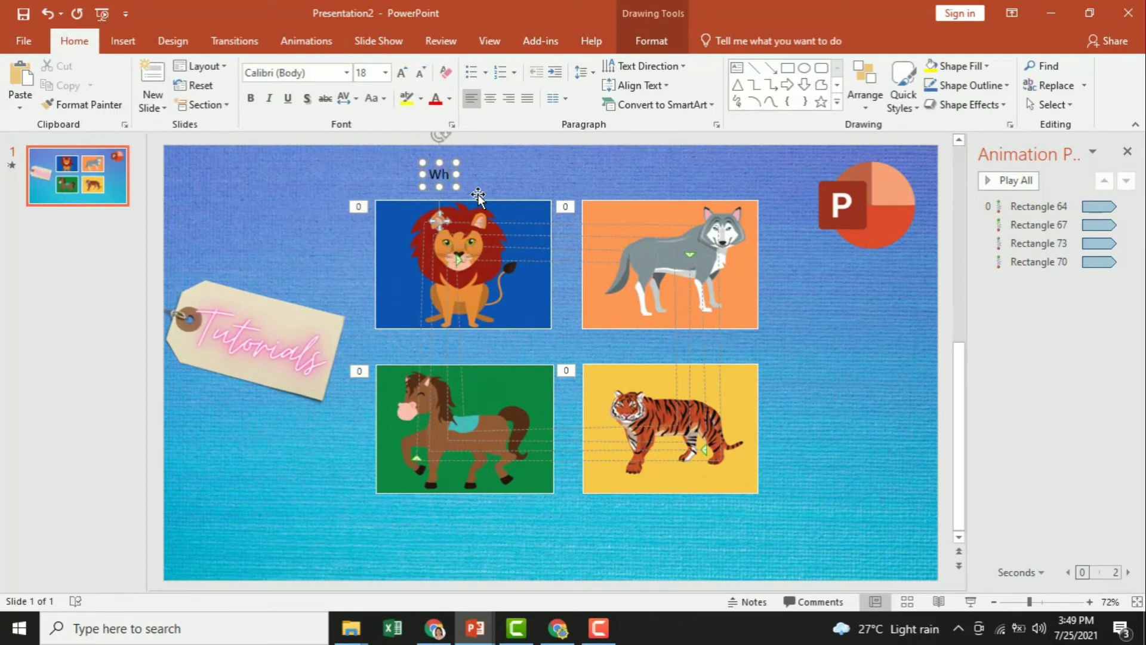
text(ich)
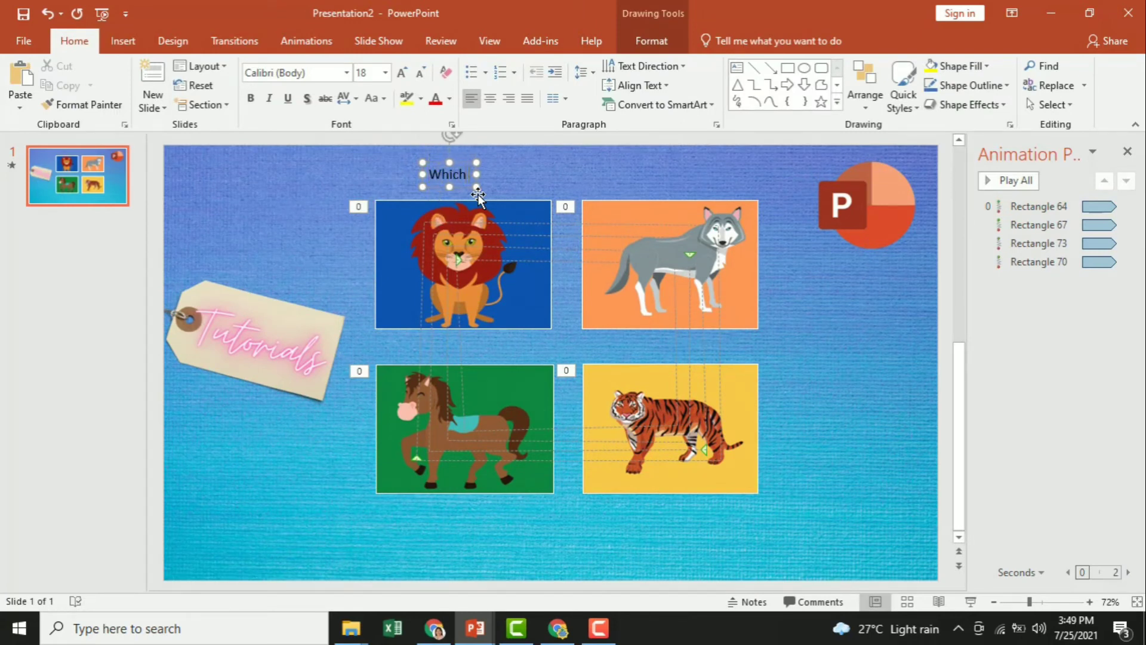
text( pict)
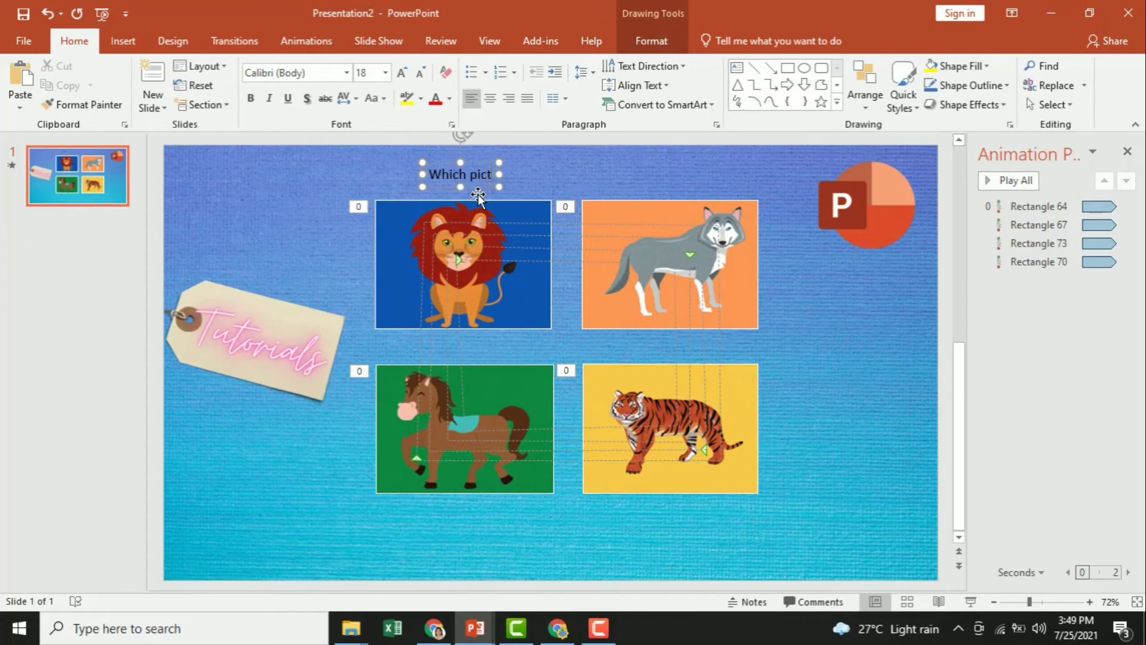
text(ure doe)
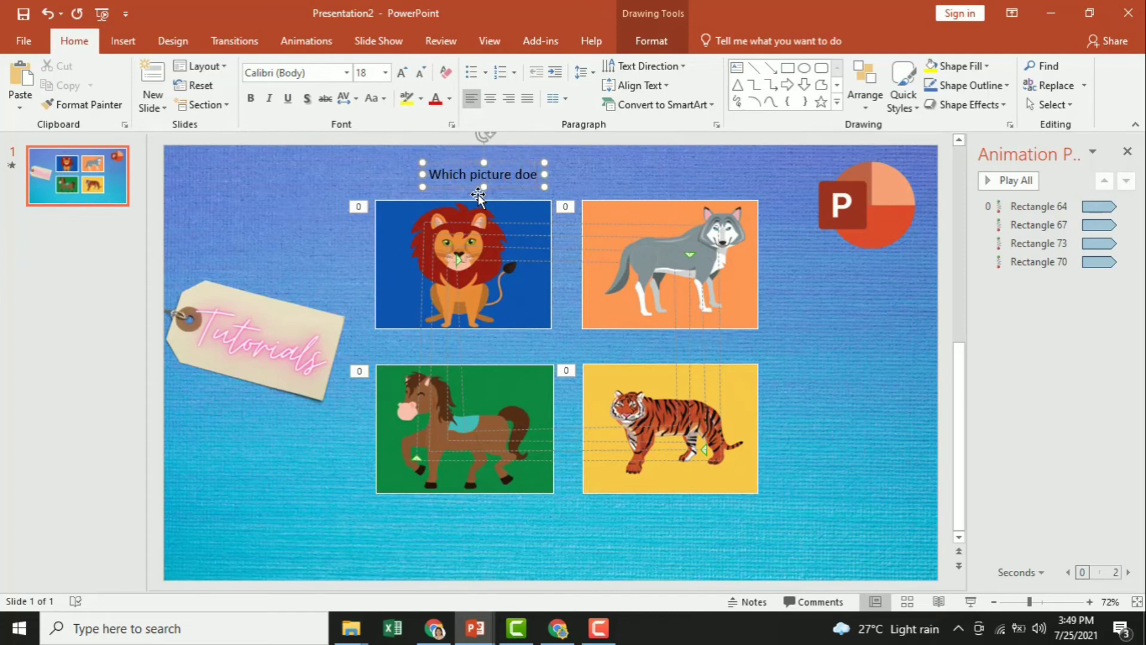
text(s not)
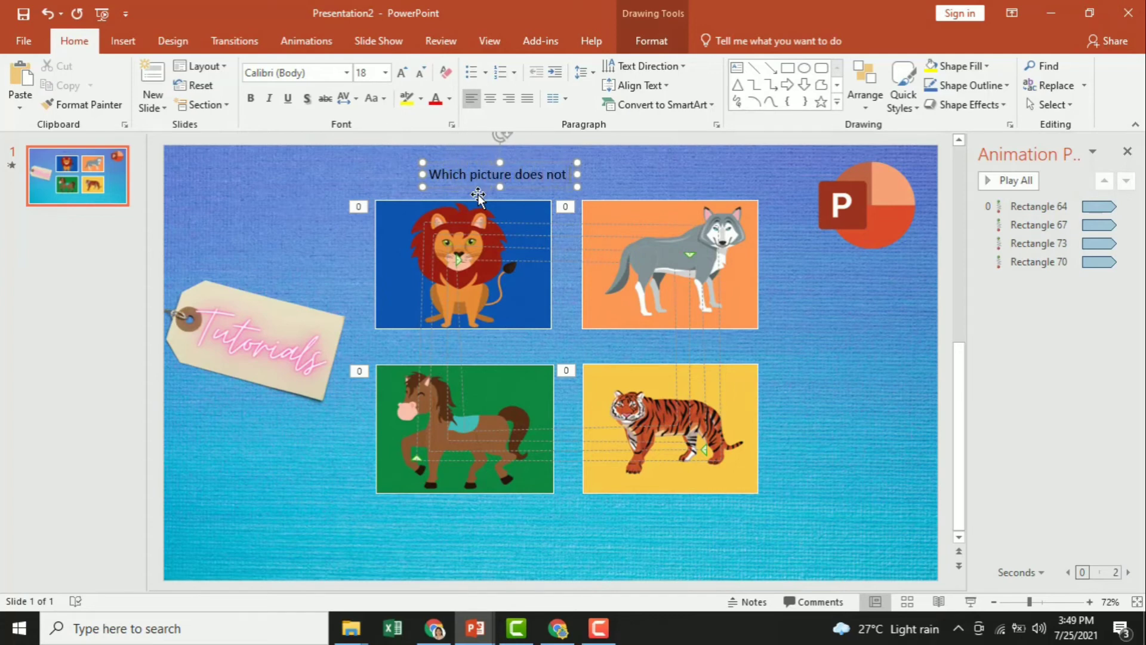
text( belong t)
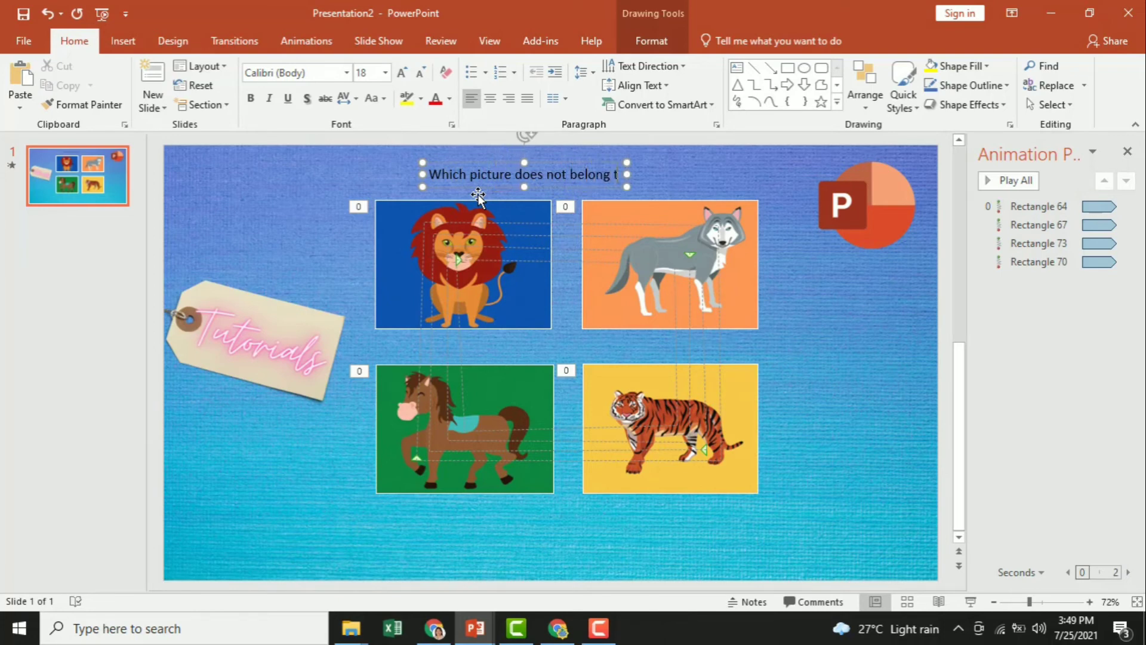
text(o the gr)
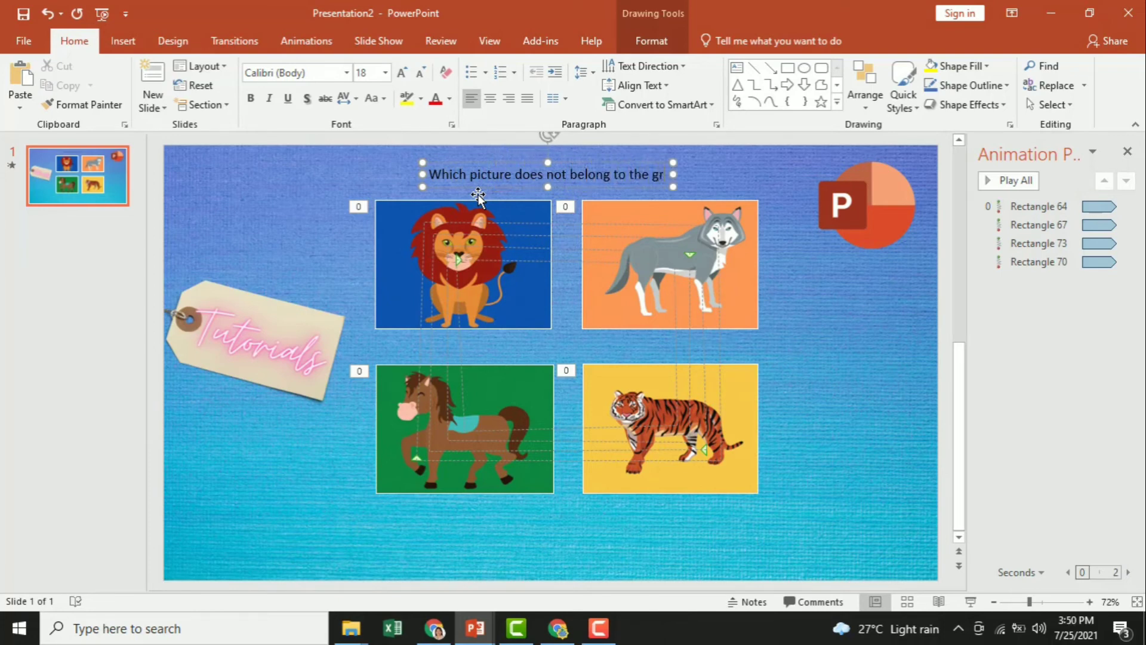
text(oup?)
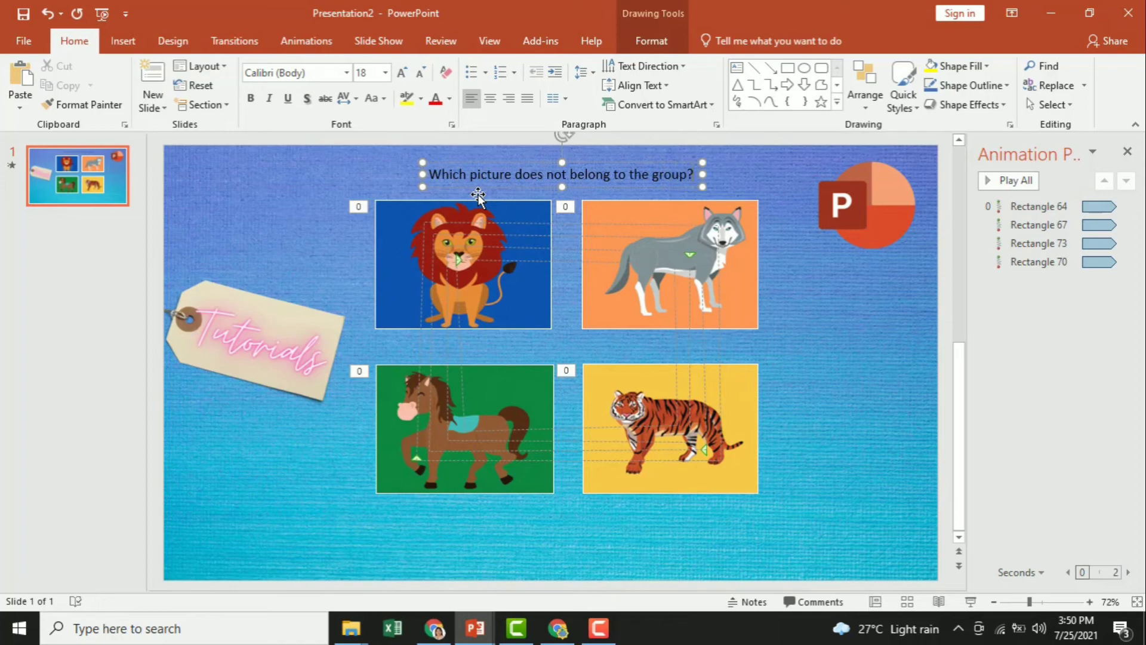
key(ctrl+a)
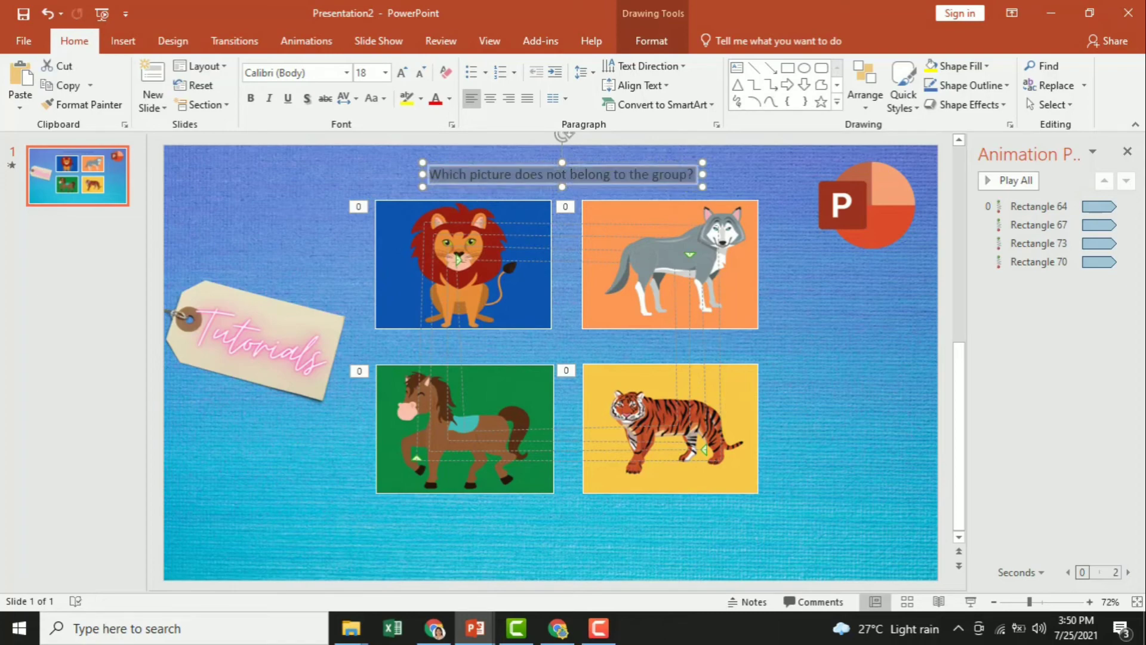
- Set the question to Arial Black 24 pt, move it left above the pictures, and fill it yellow
click(347, 73)
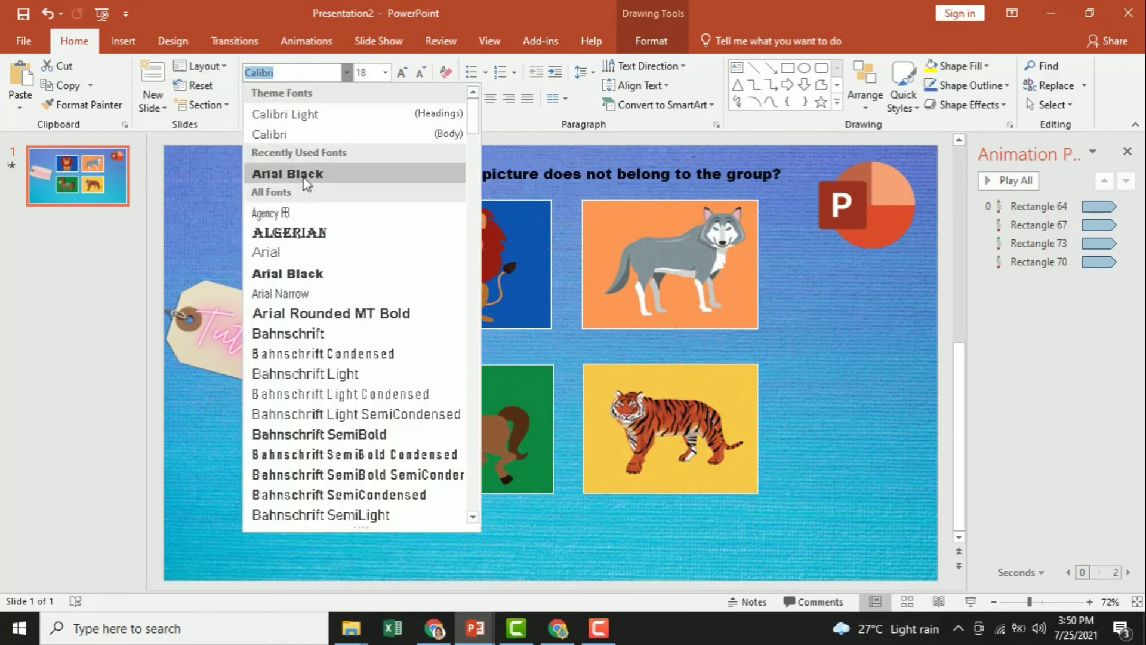
click(305, 174)
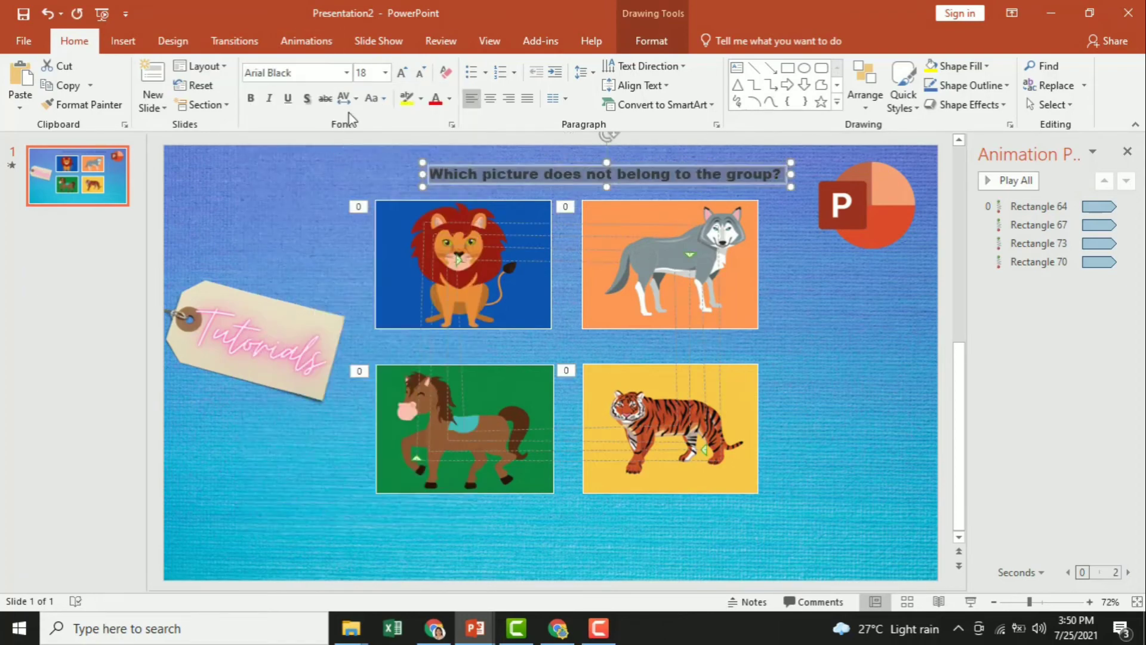
click(403, 72)
click(403, 72)
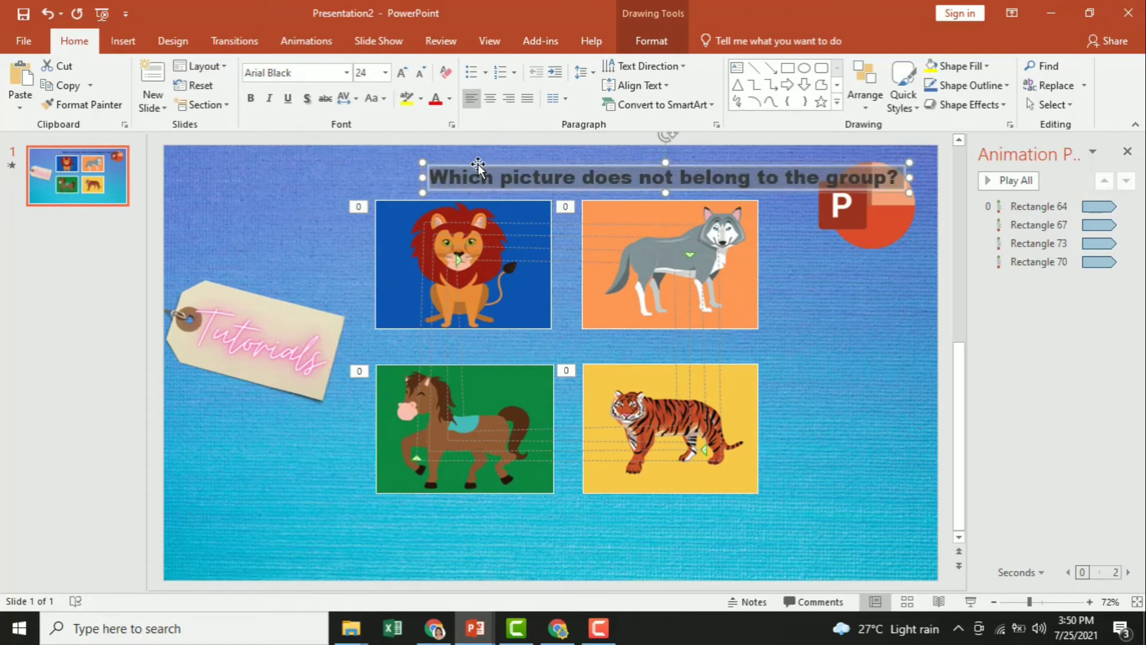
drag(477, 162, 379, 158)
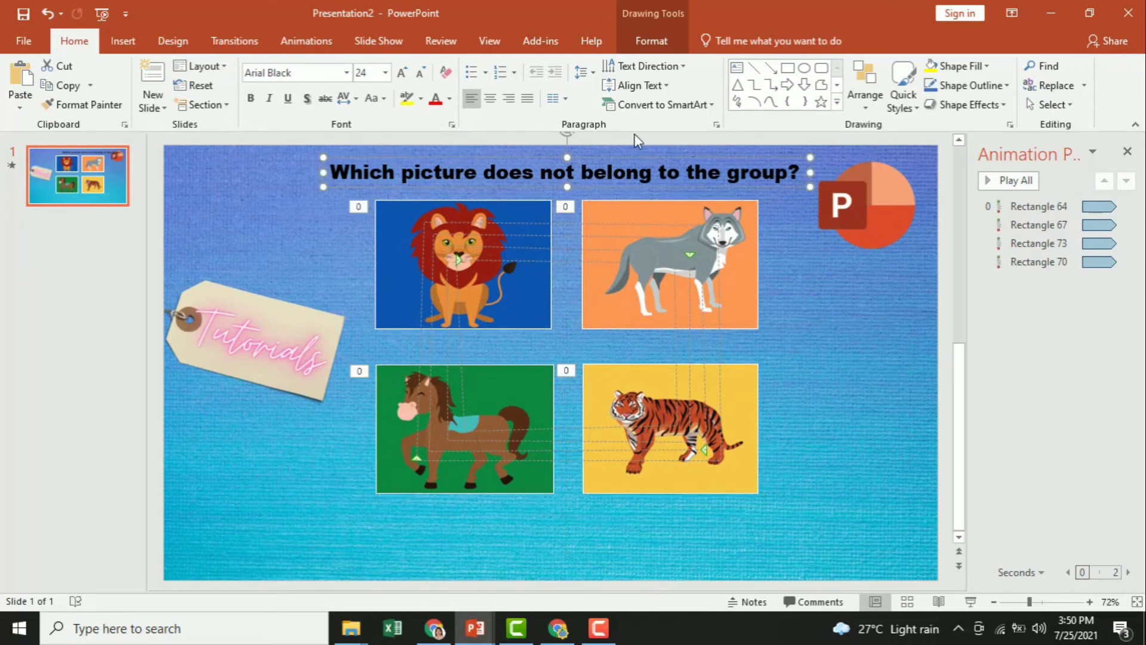
click(943, 67)
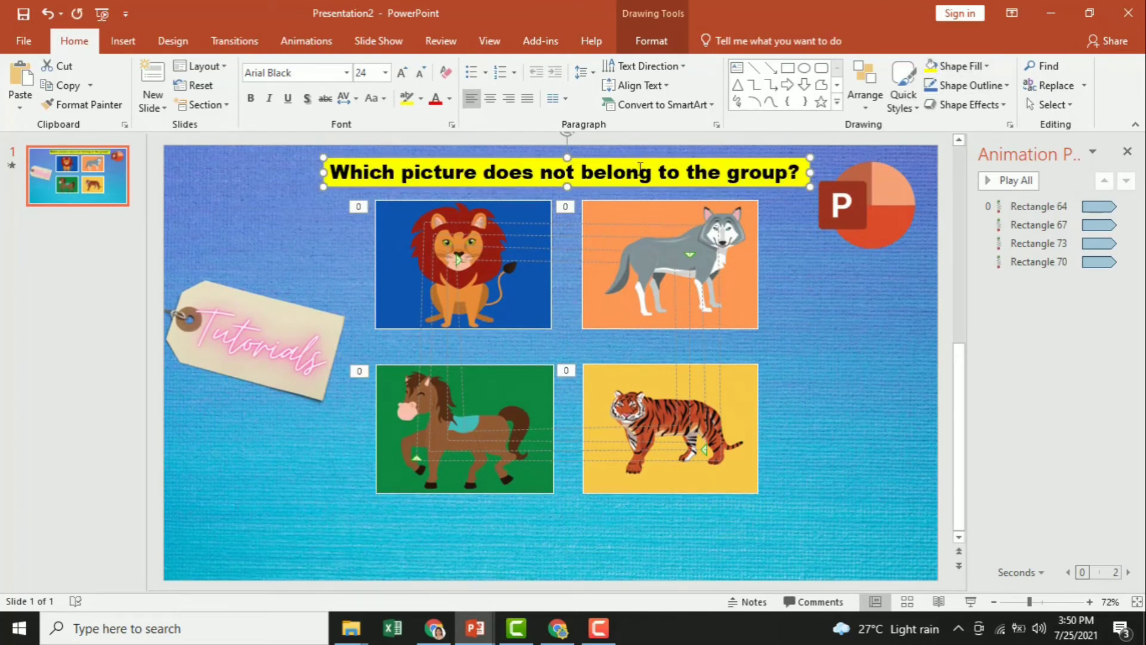
click(1063, 358)
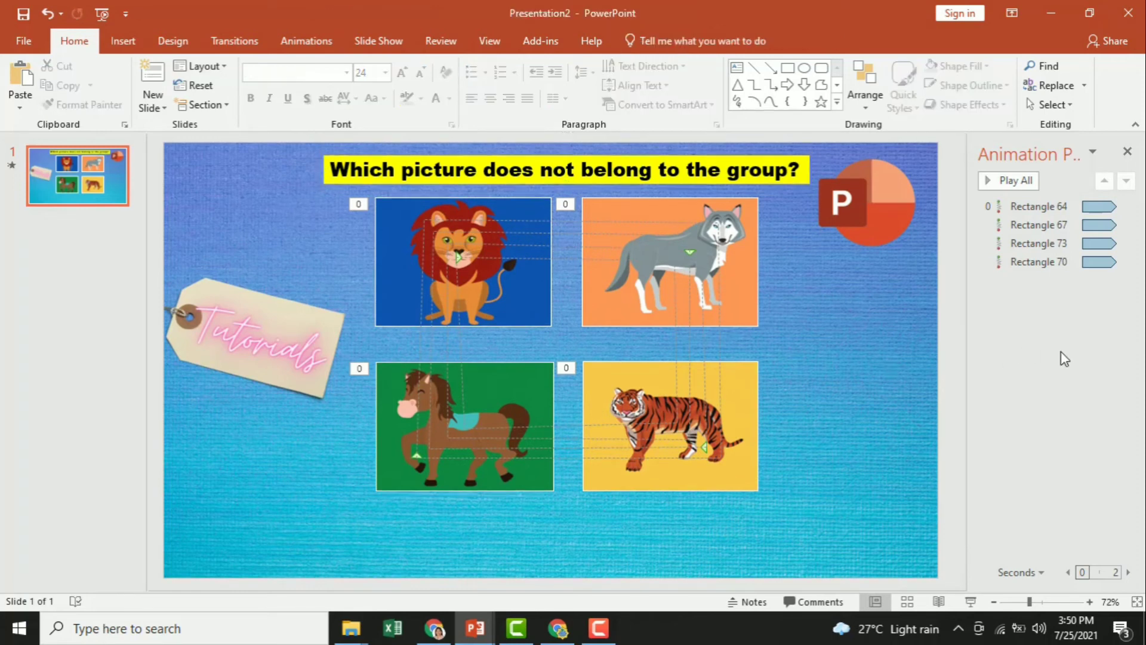
- Add an on-click Grow/Shrink emphasis animation to the horse picture
click(392, 447)
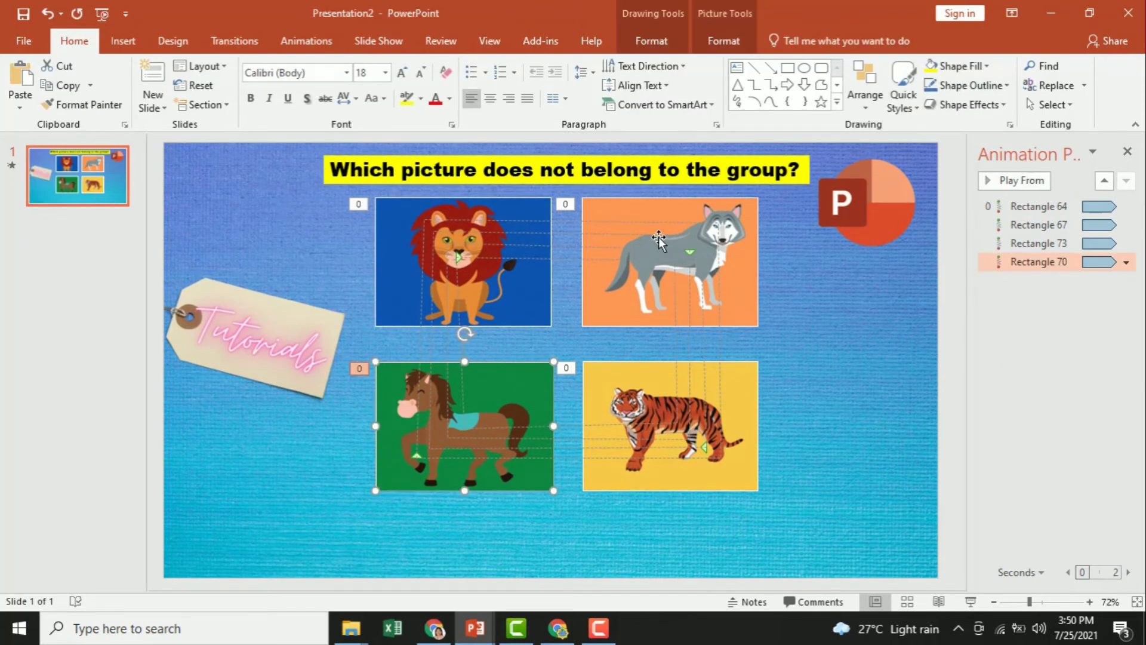
click(318, 43)
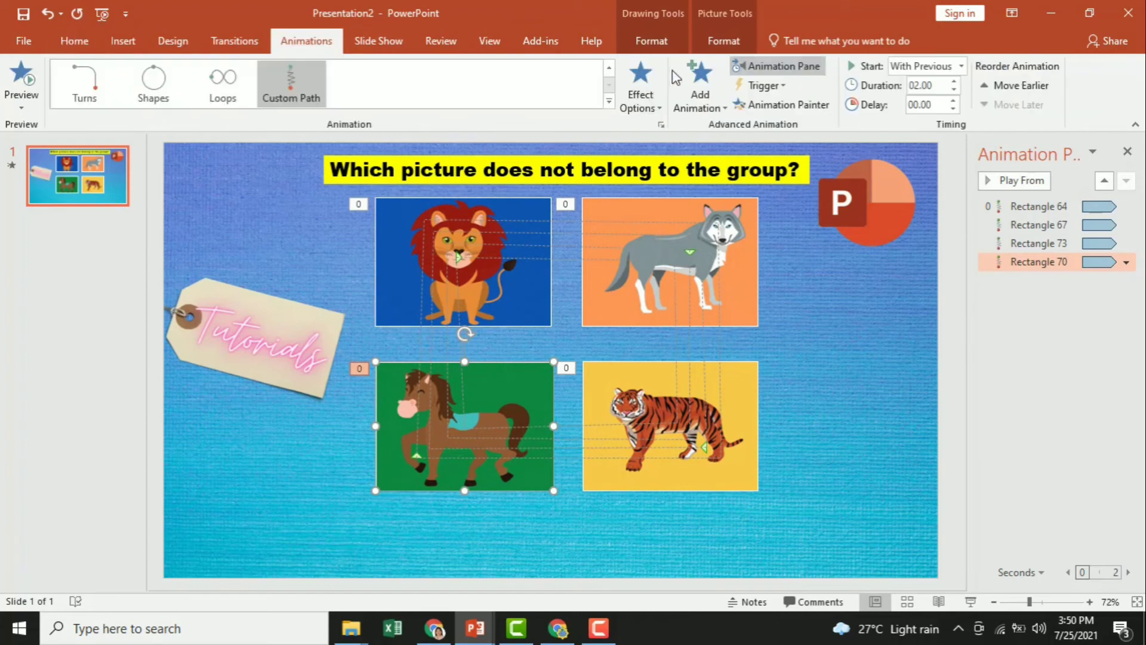
click(698, 84)
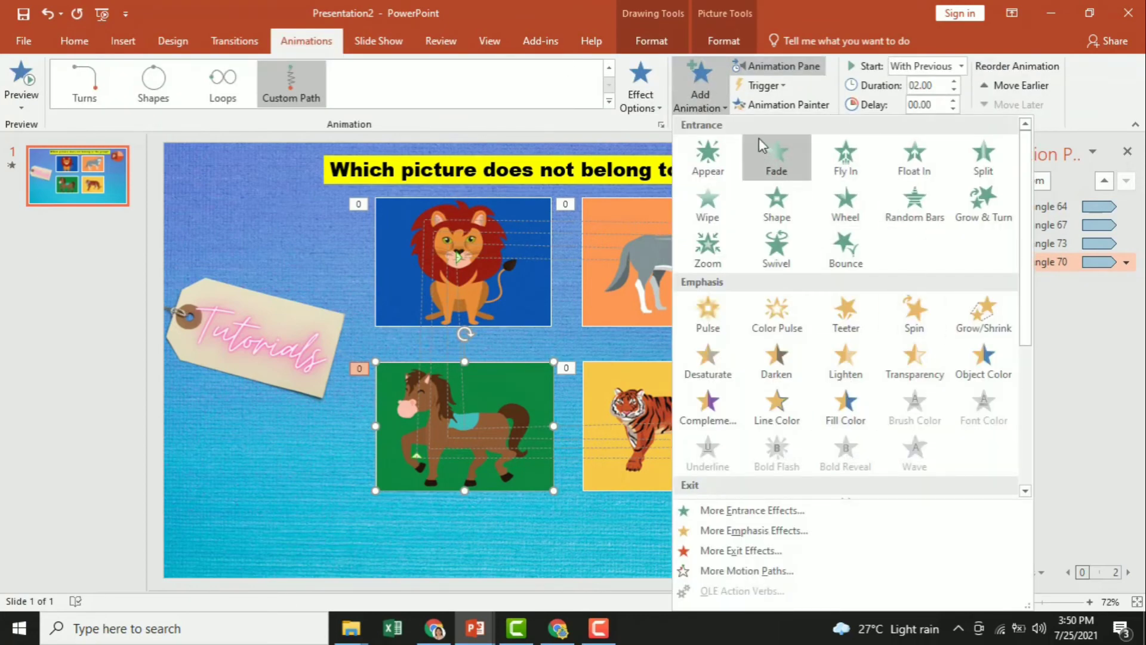
click(984, 328)
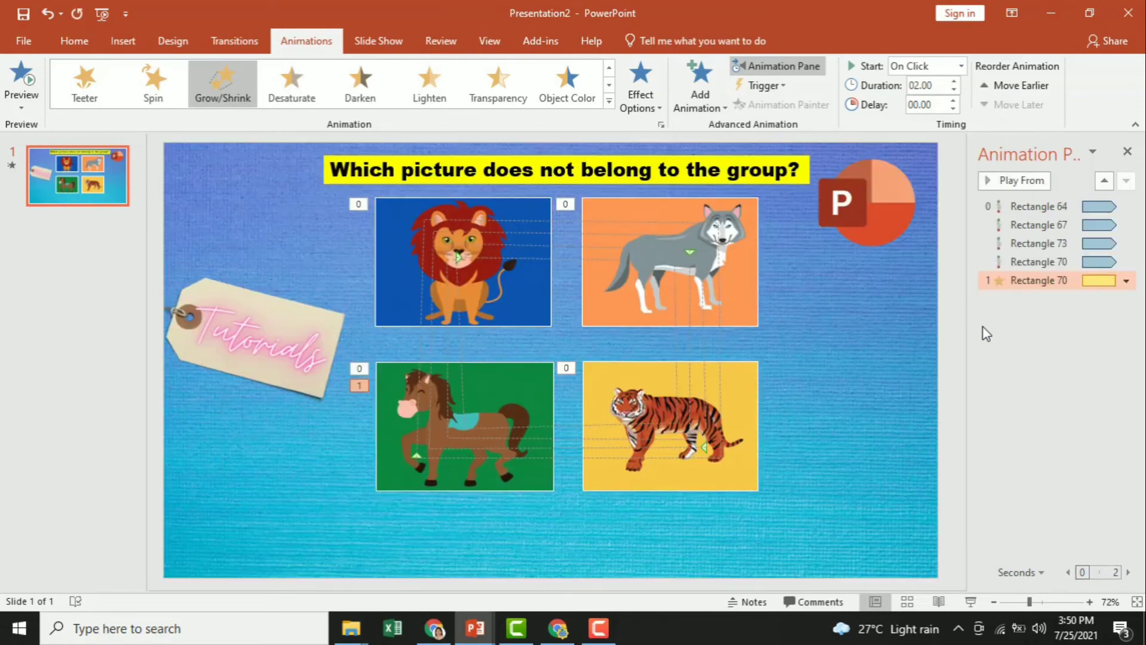
click(1073, 339)
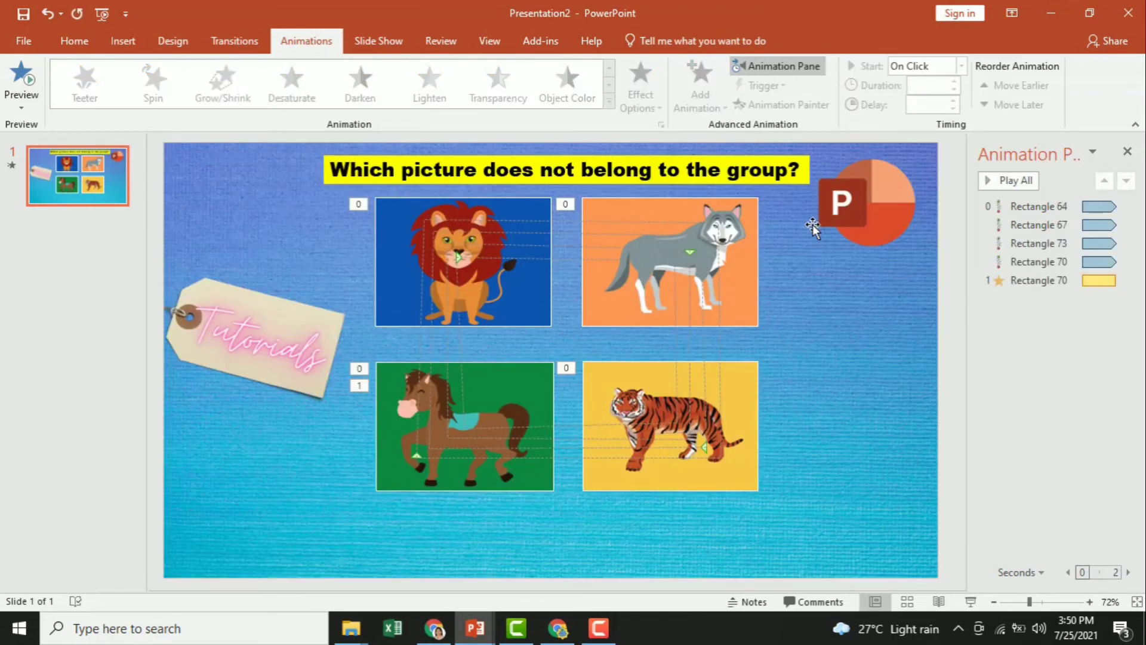
- Copy and paste the slide background picture, then undo the pasted copy
click(703, 155)
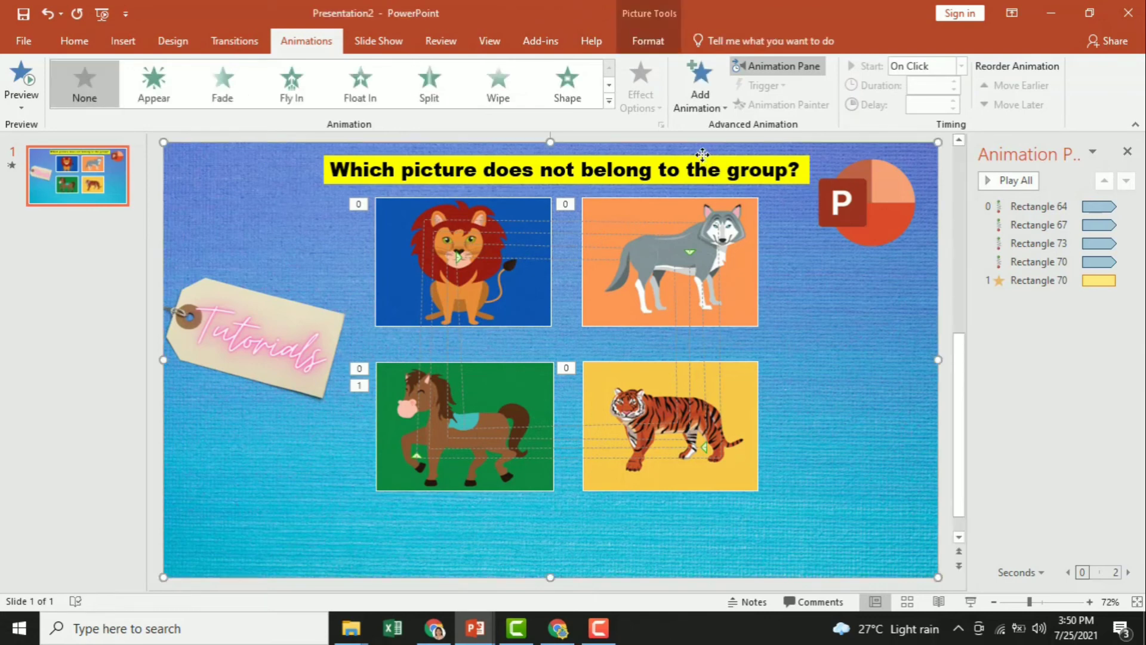
right_click(703, 155)
click(740, 186)
key(ctrl+v)
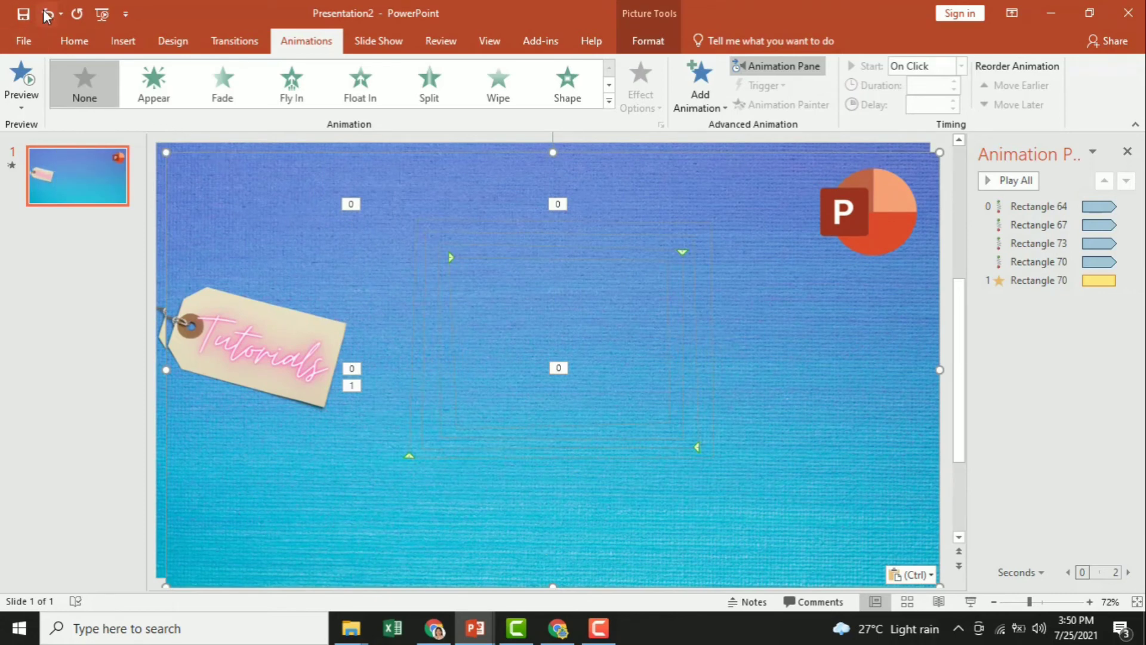
click(48, 13)
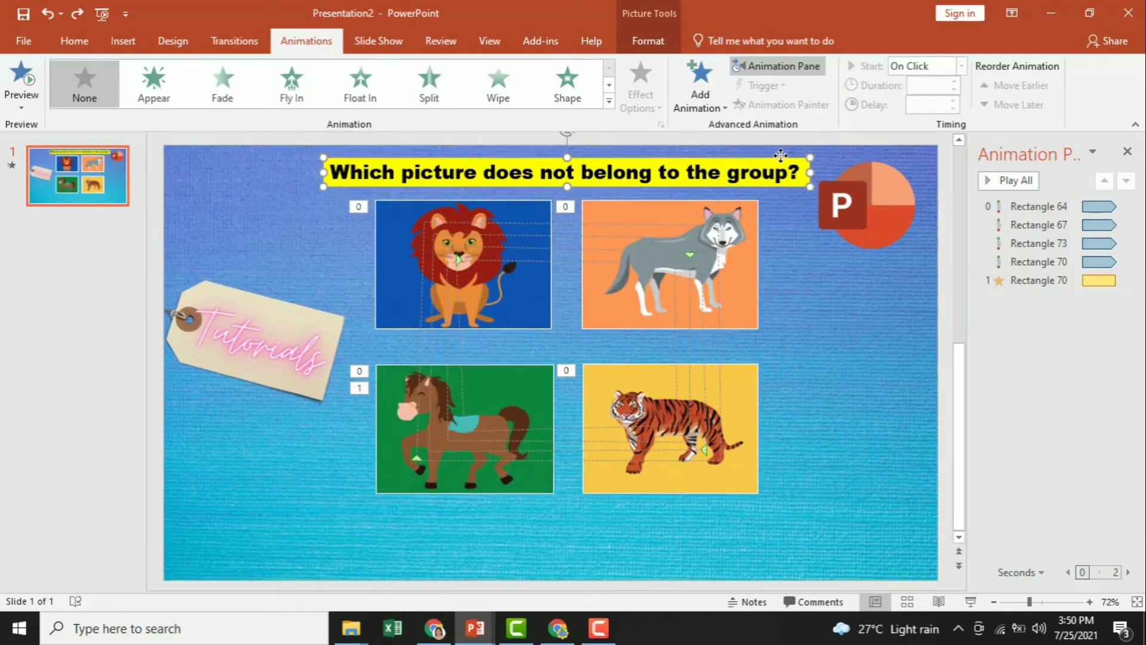
- Copy the yellow question box, paste it, and drag the copy below the animal pictures
click(781, 156)
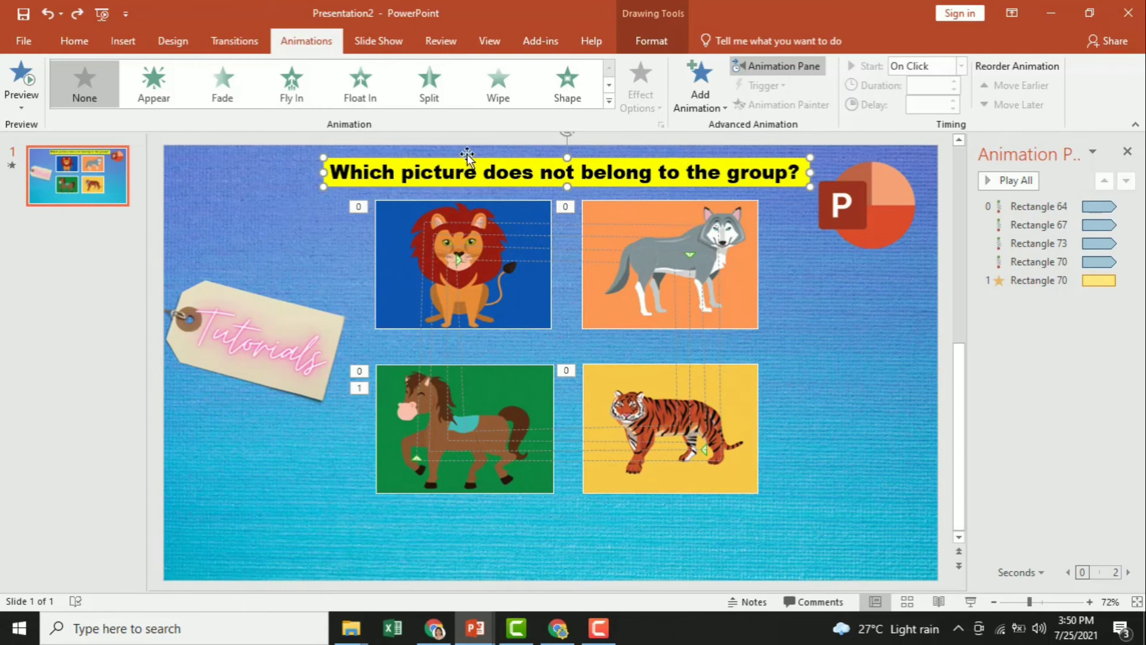
mouse_move(338, 174)
mouse_down()
mouse_move(758, 164)
mouse_move(801, 180)
mouse_up()
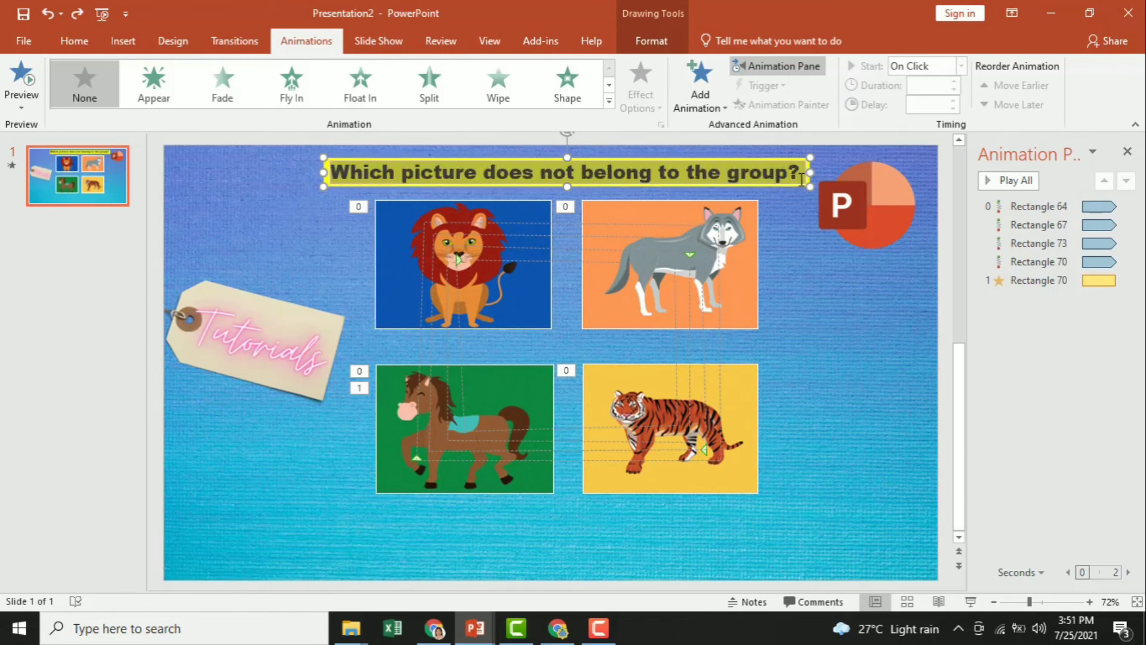
click(729, 159)
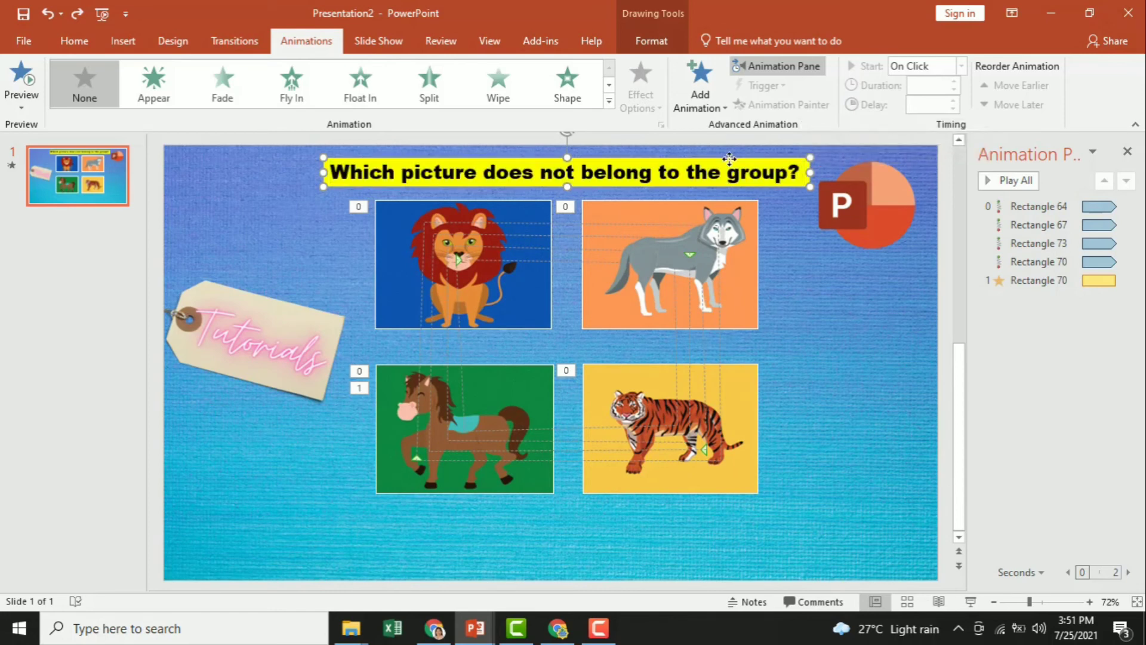
right_click(729, 158)
click(766, 192)
click(647, 549)
key(ctrl+v)
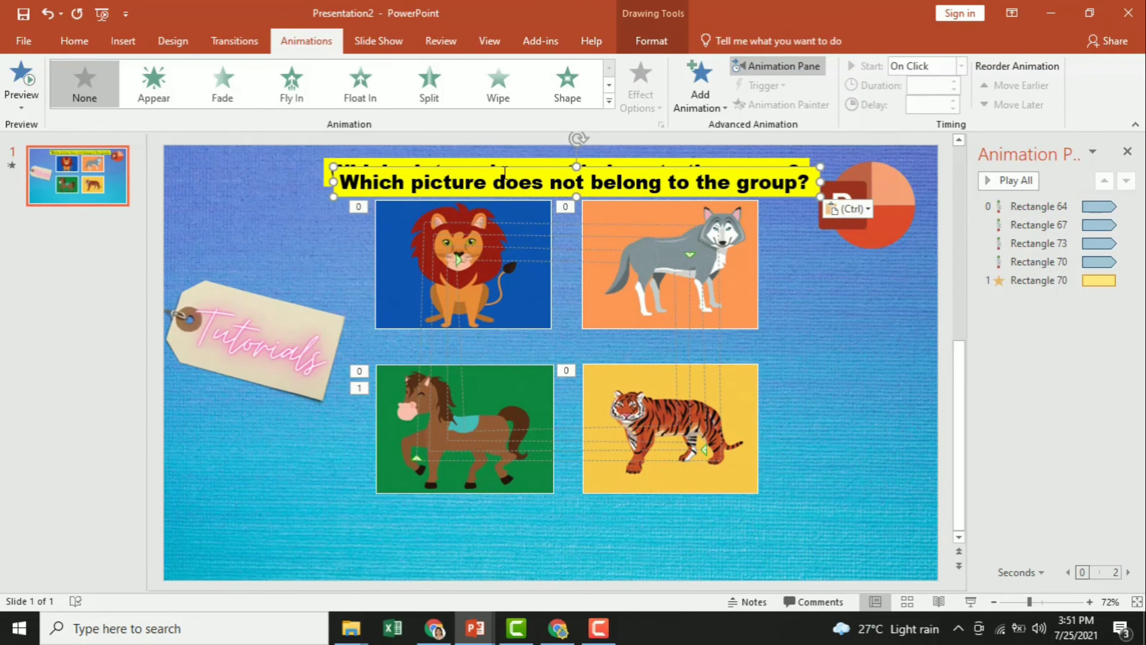
drag(512, 170, 509, 537)
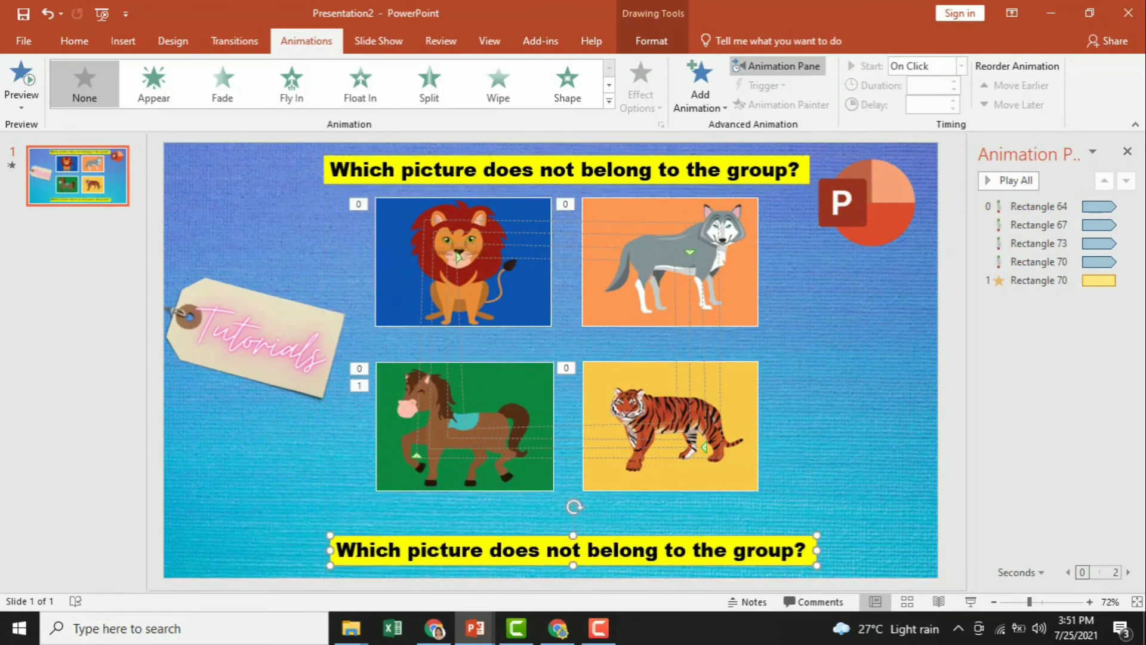
- Replace the bottom box text with 'Horse because it belongs to Farm Animals.' and underline 'Horse'
drag(338, 552, 807, 561)
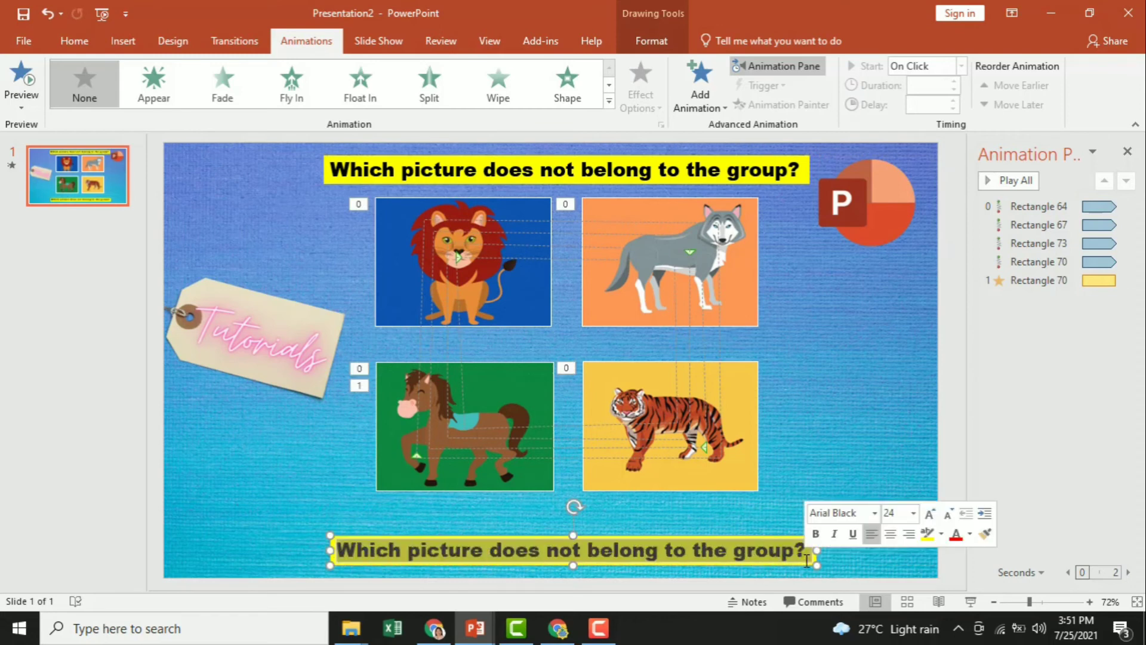
text(Hor)
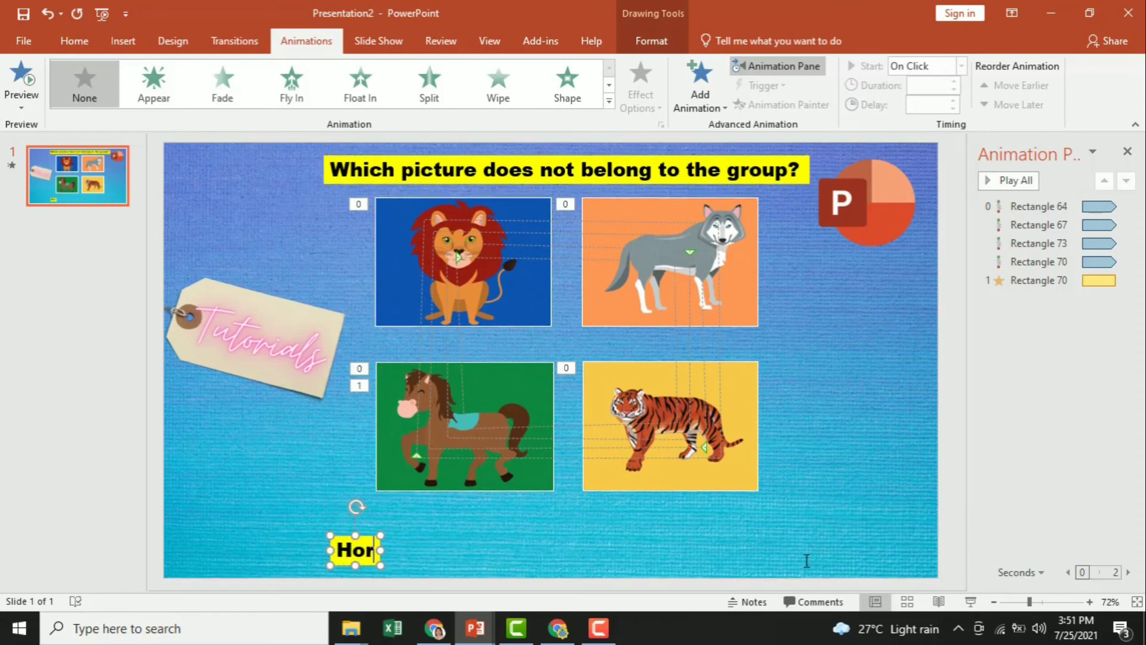
text(se)
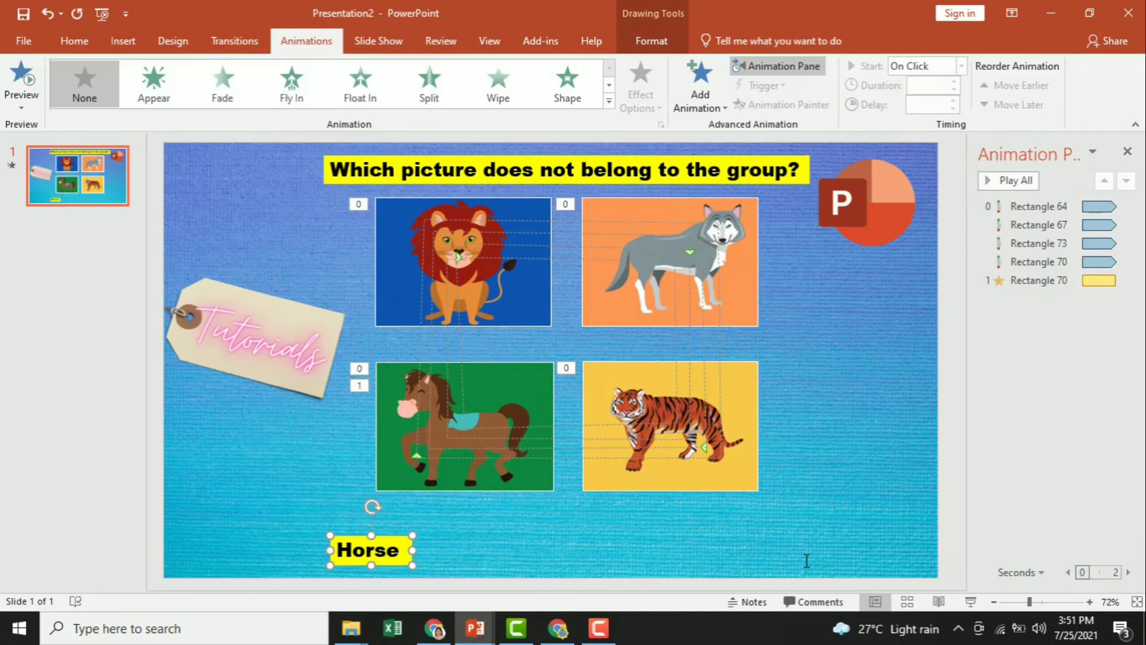
text( beca)
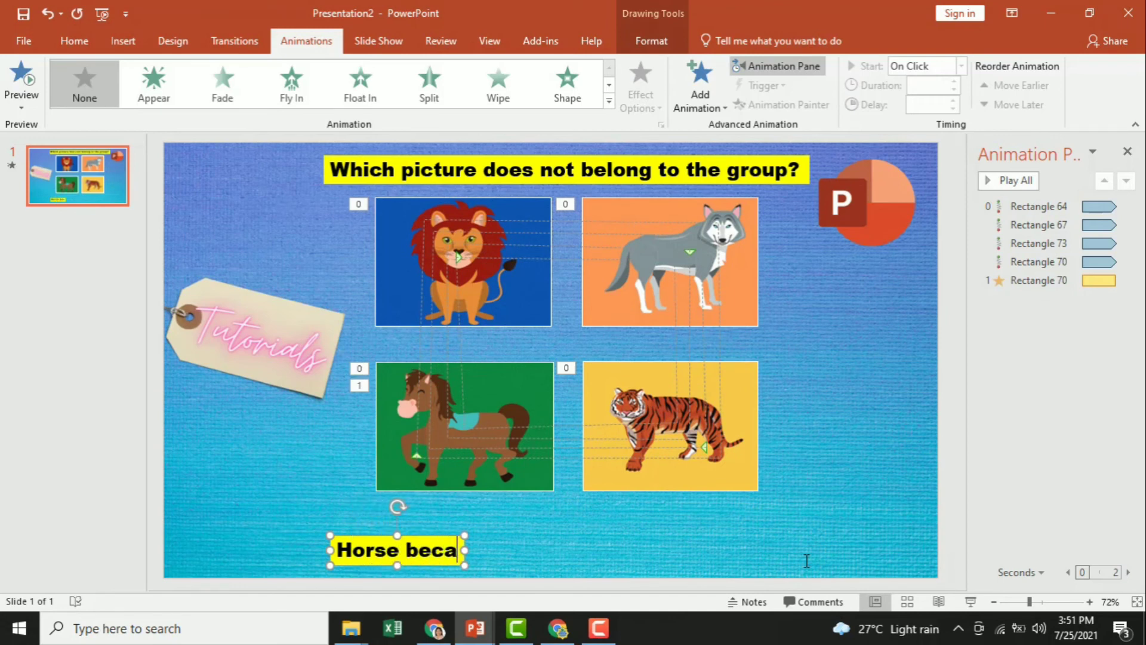
text(use i)
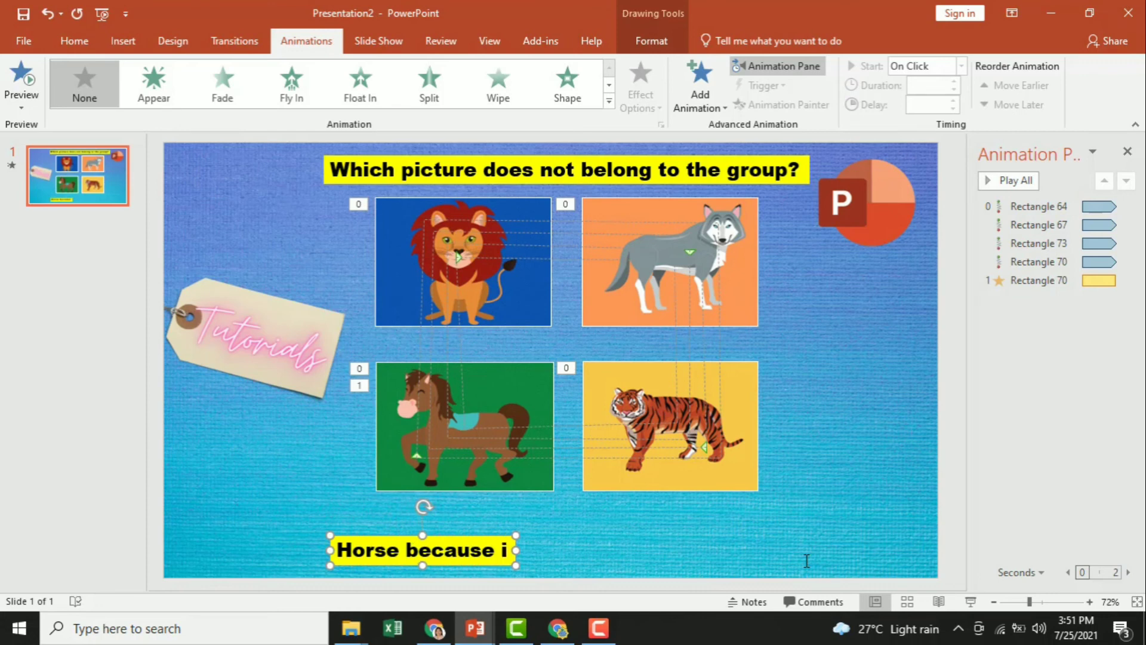
text(t belong)
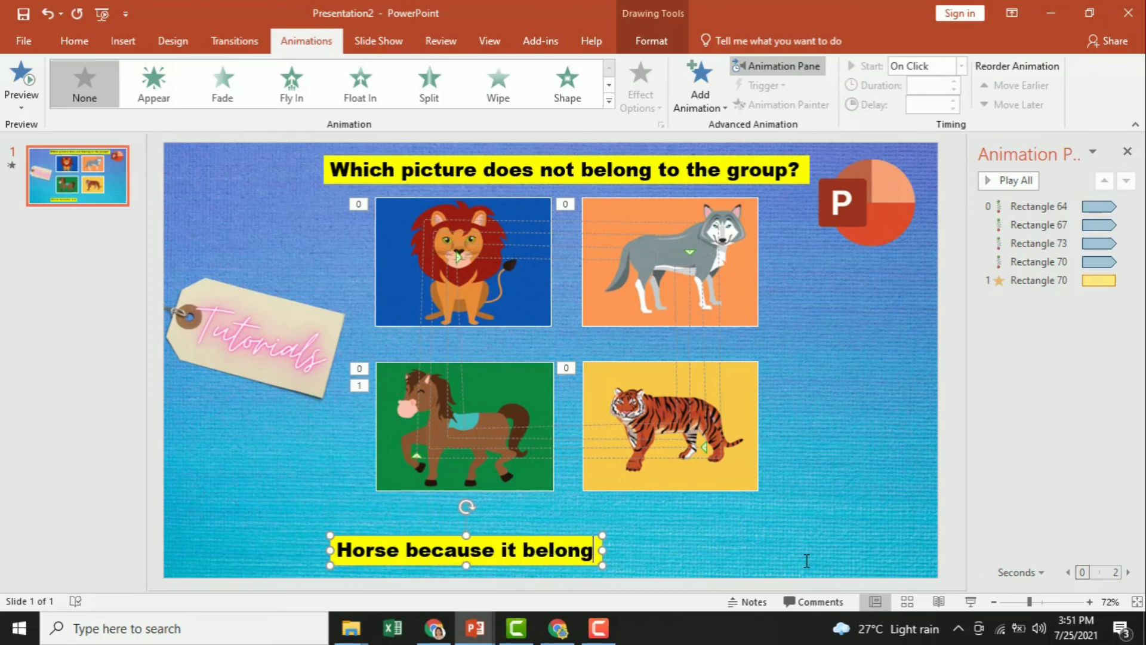
text(s to )
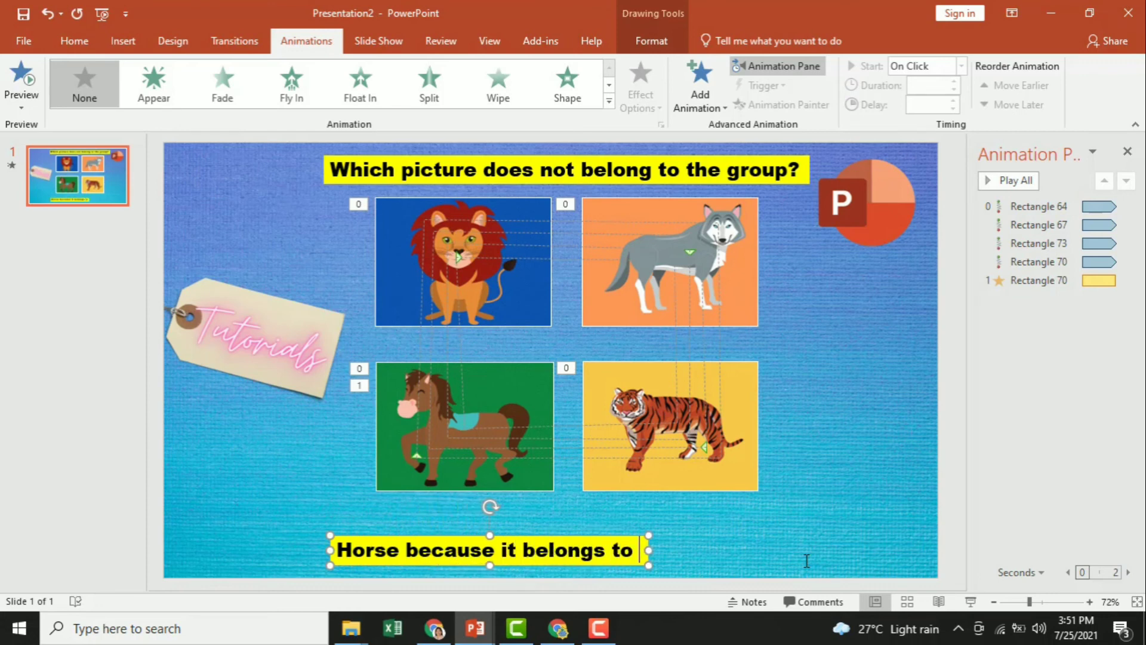
text(Farm)
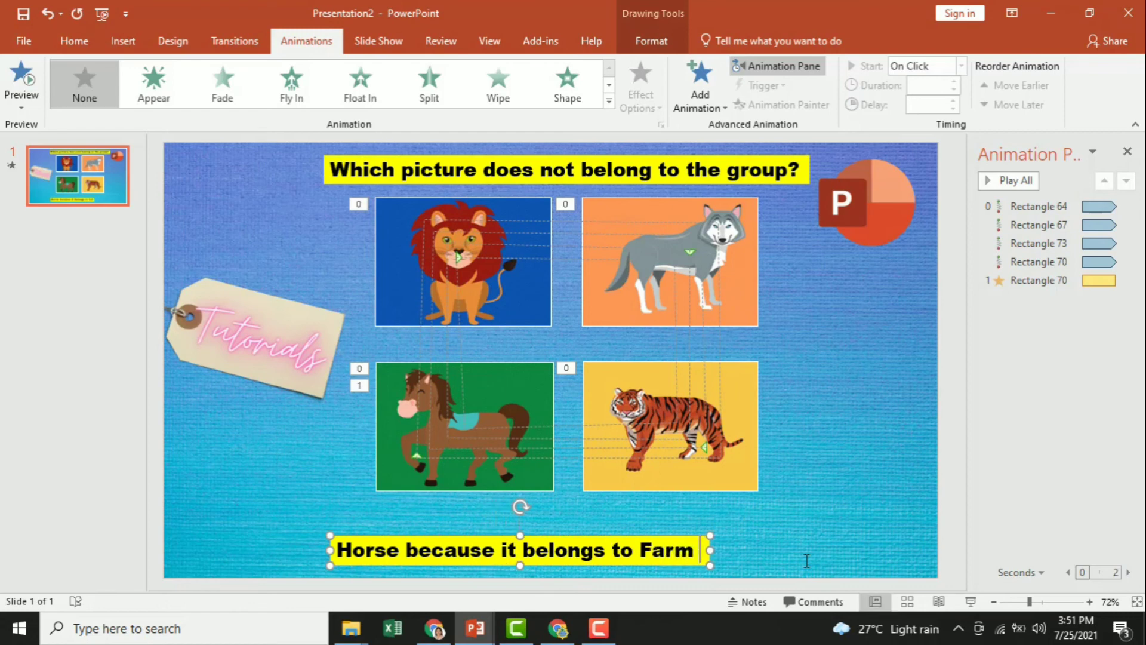
text( Animals)
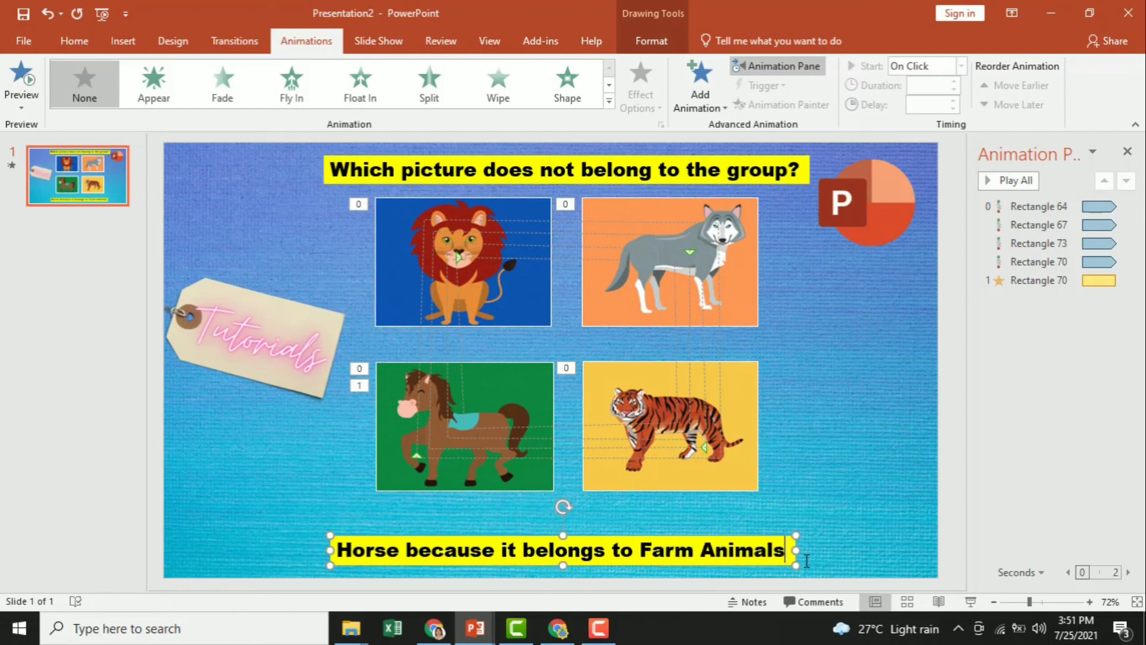
text(.)
drag(401, 552, 338, 548)
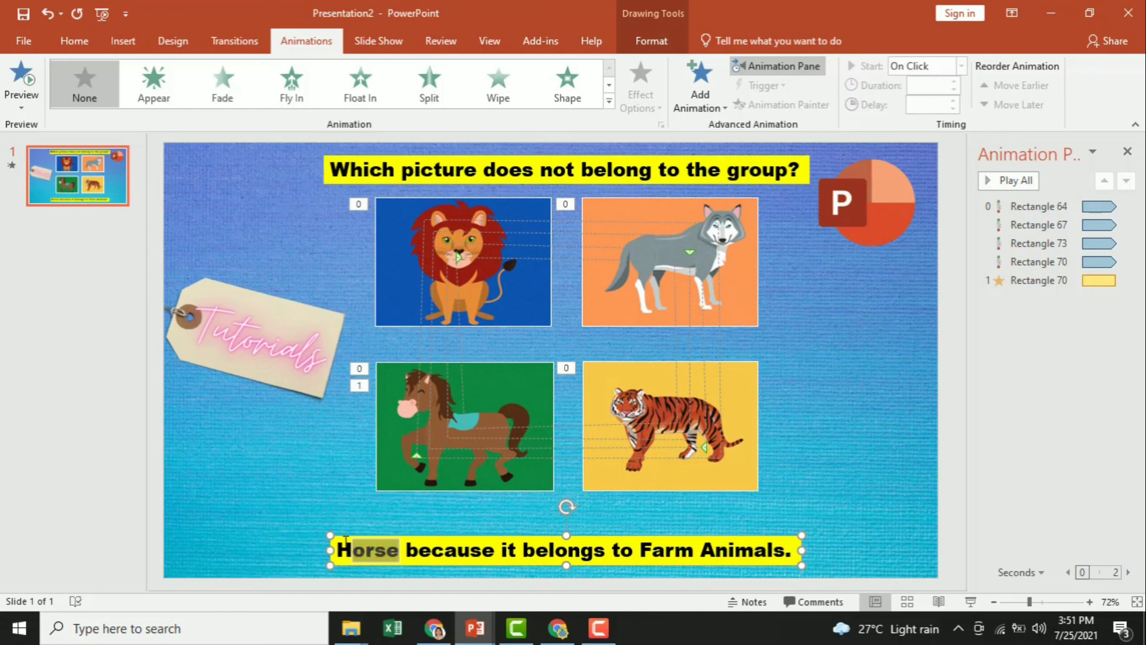
click(74, 40)
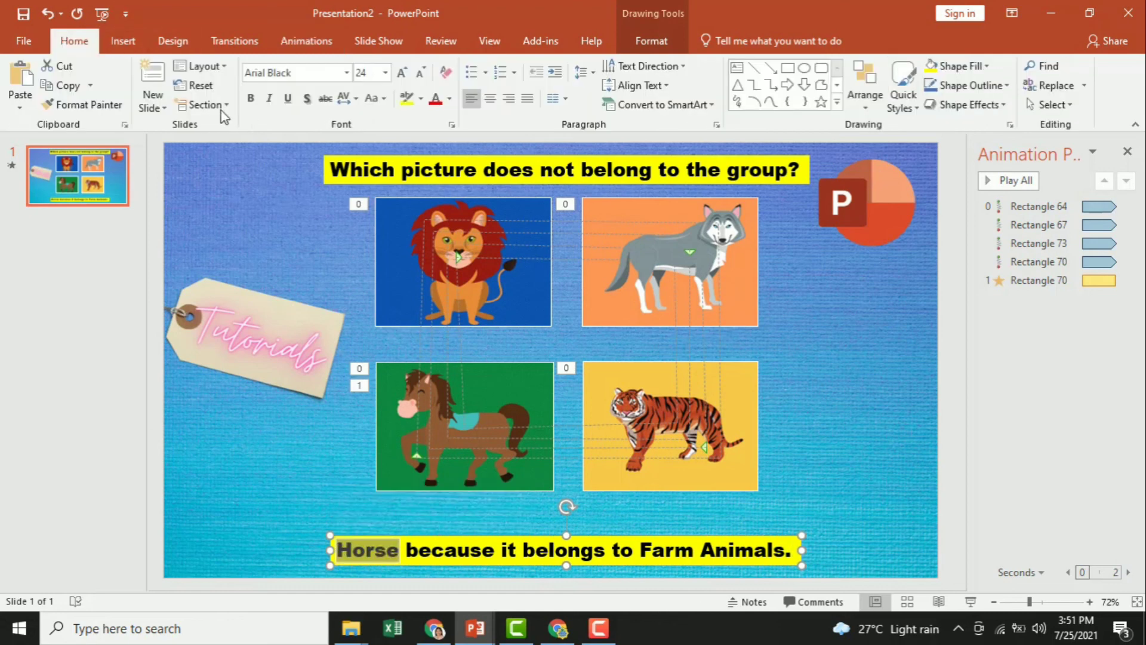
click(288, 99)
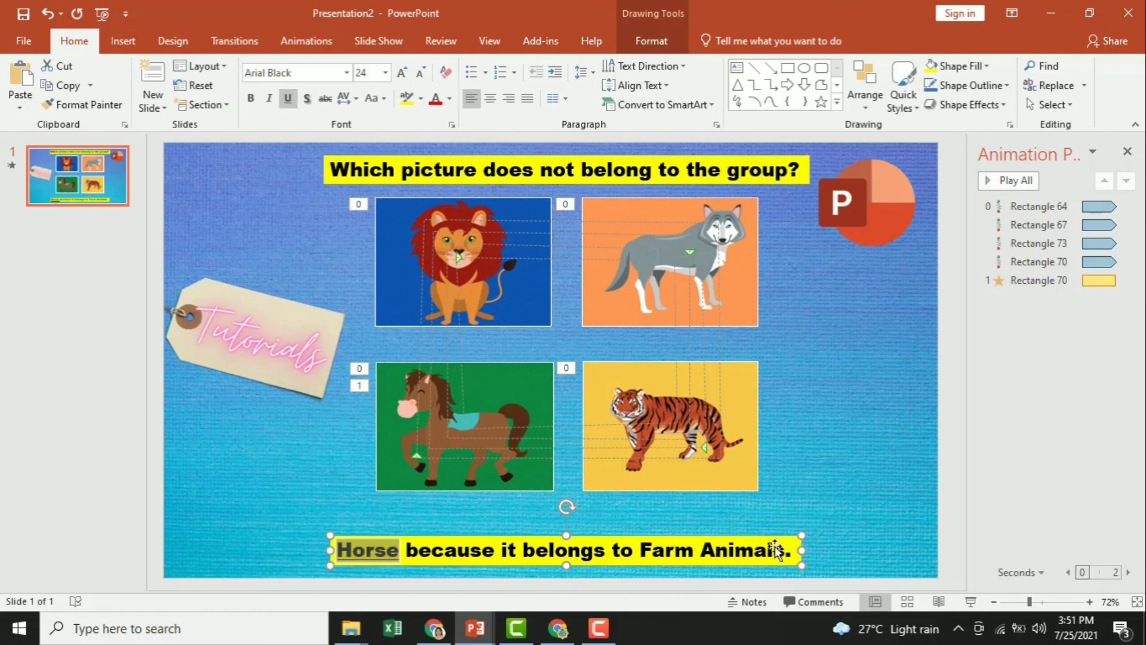
click(780, 537)
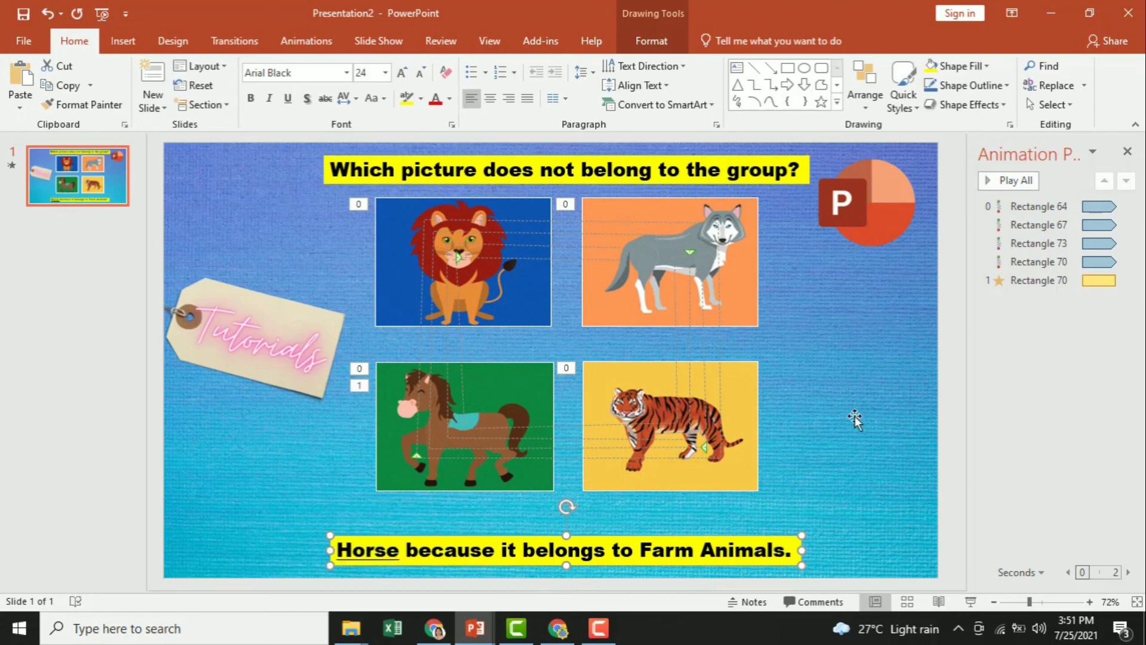
- Fill the answer box with white
click(989, 66)
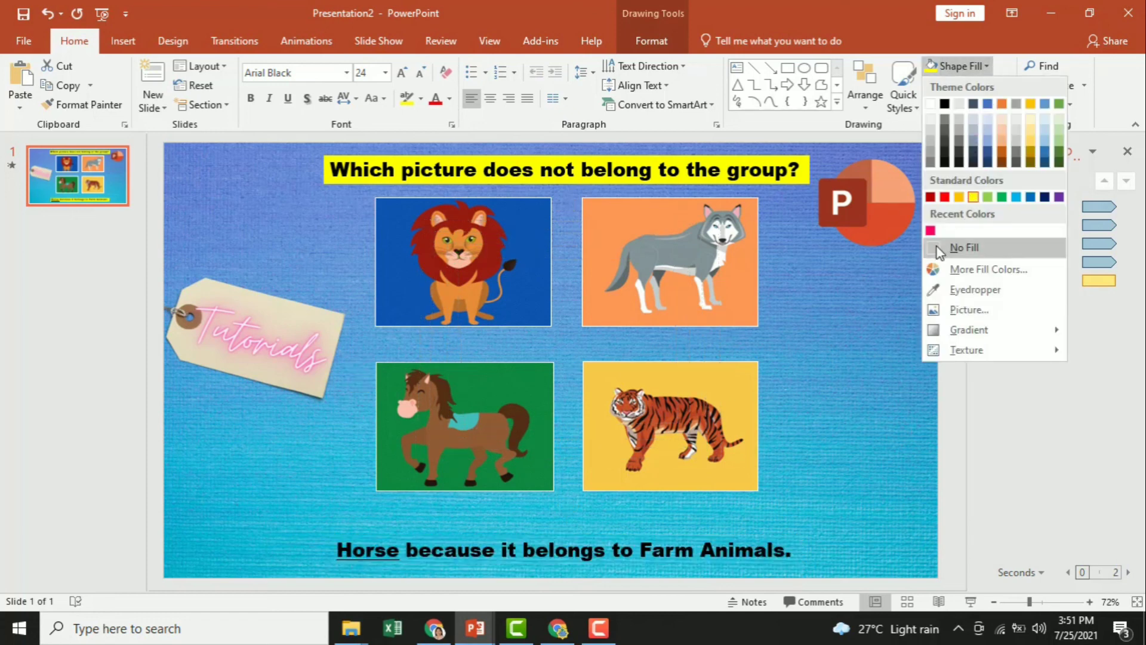
click(932, 104)
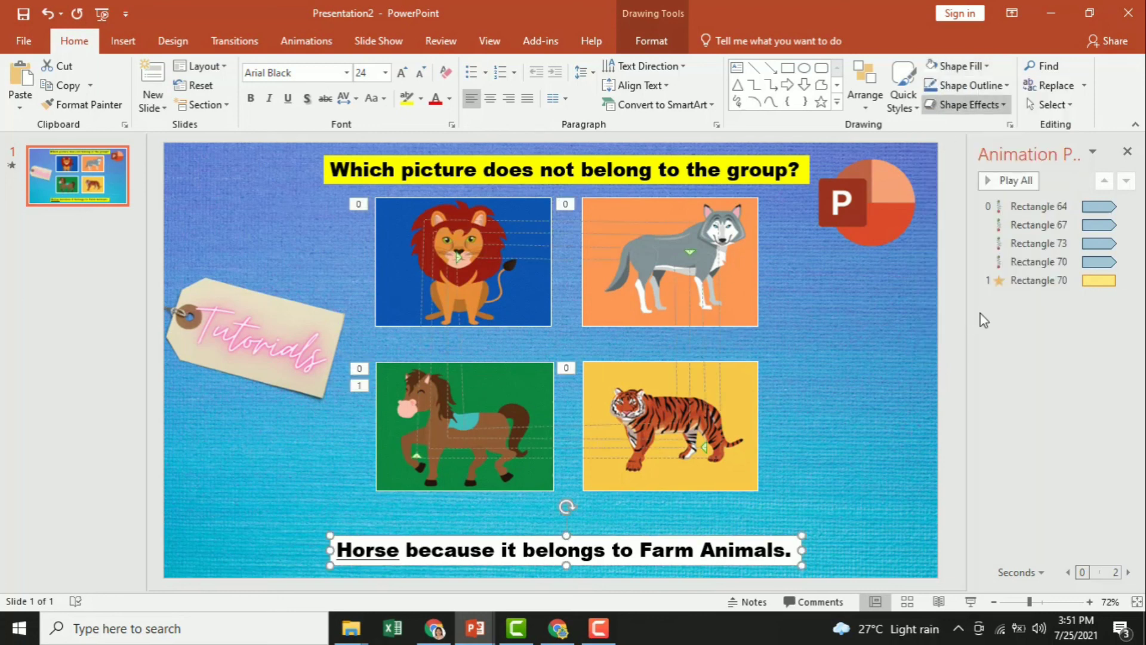
click(1022, 438)
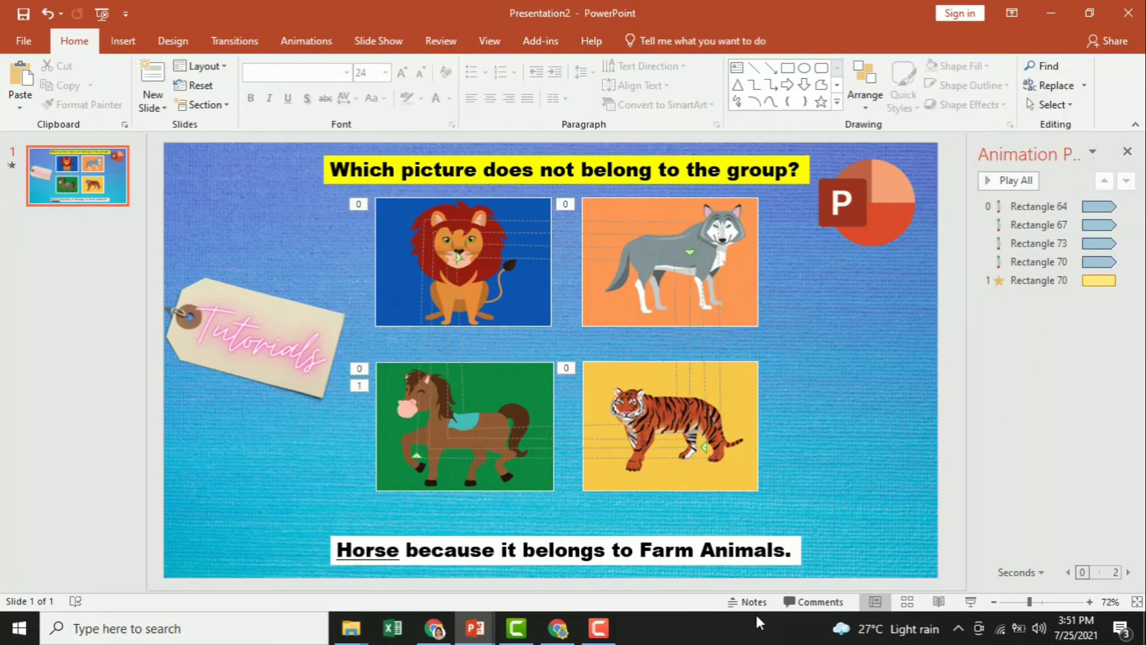
- Give the answer box a Fly In entrance animation, then select the lion's motion animation
click(742, 537)
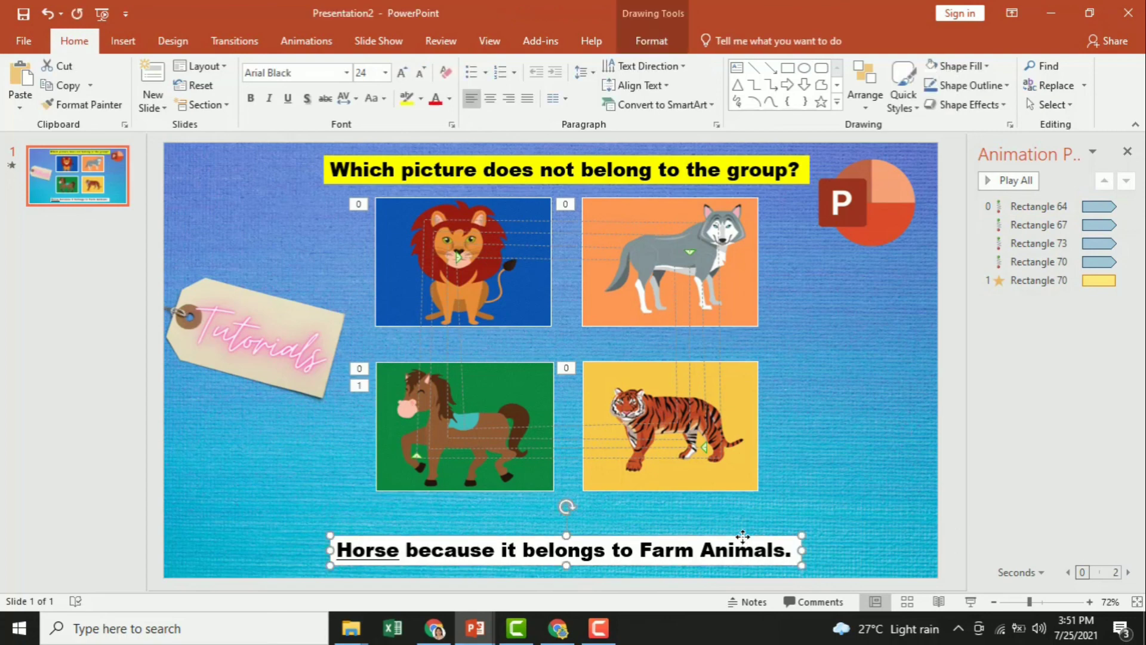
click(307, 40)
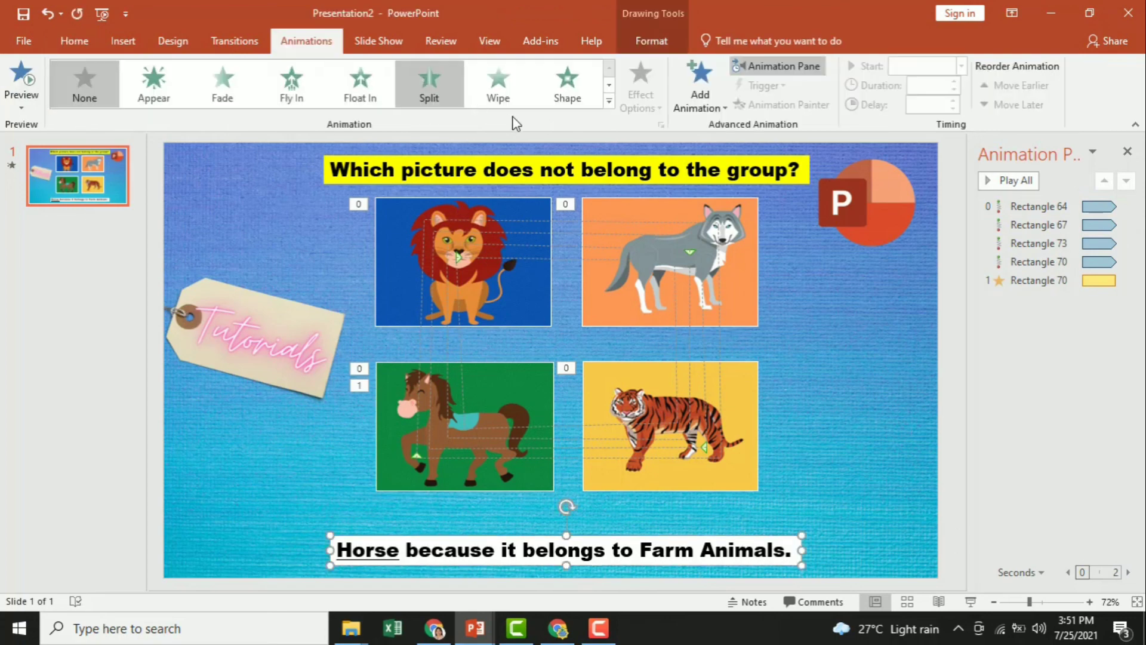
click(291, 84)
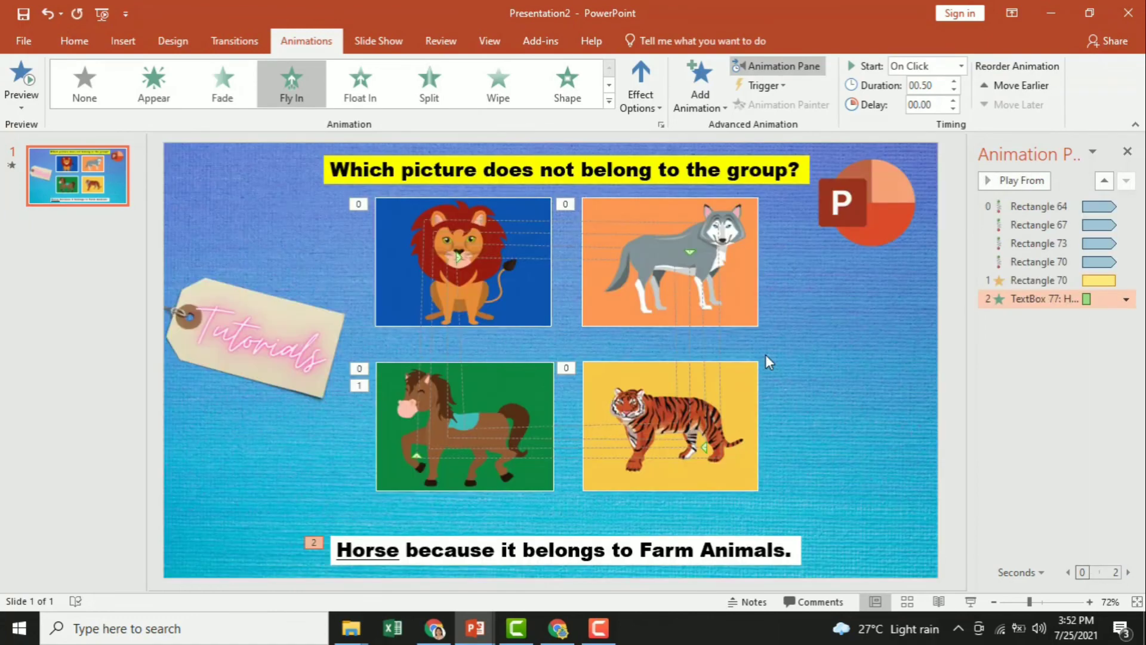
click(1029, 206)
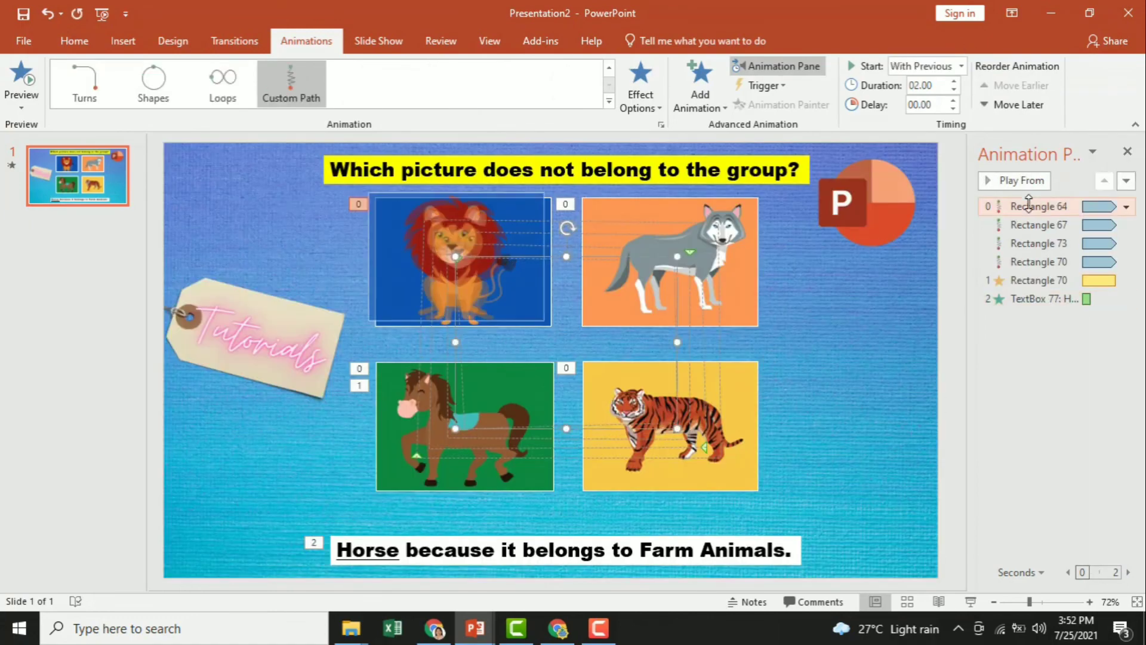
- Preview the slide's animations starting from the lion picture's motion path
click(989, 178)
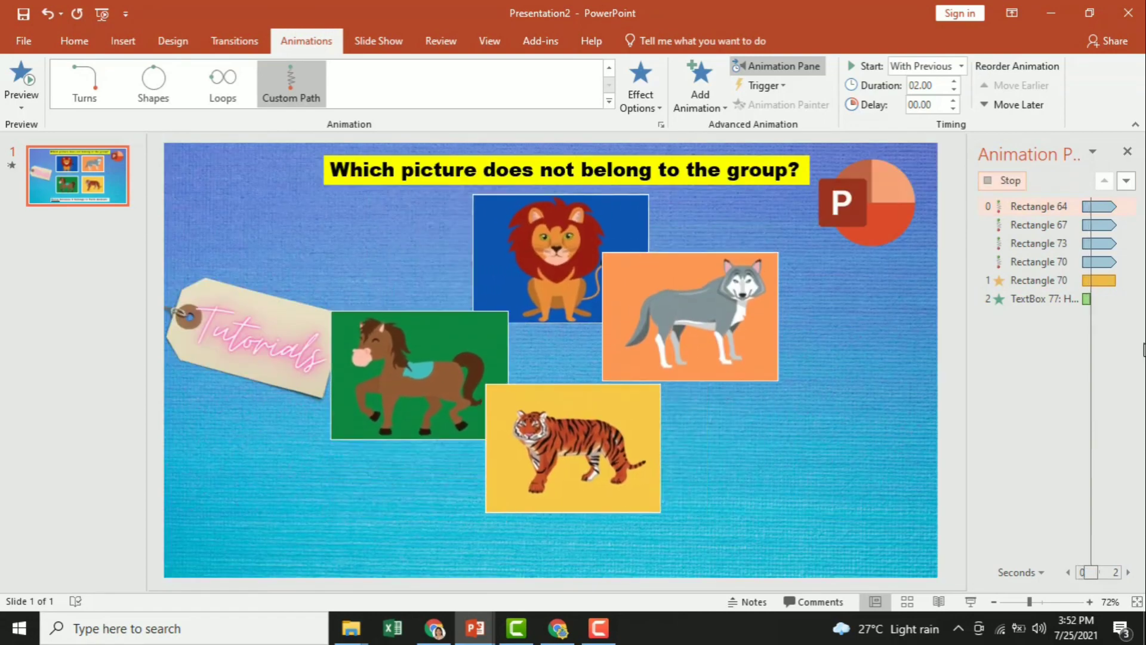